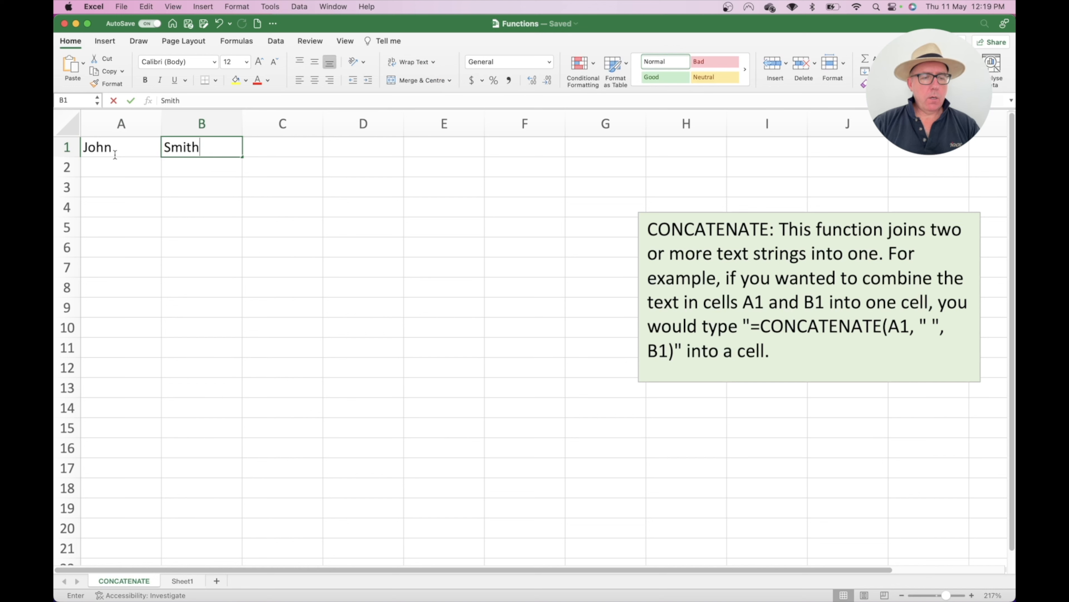
Step: Move the surname from B1 after the first name in A1, leaving B1 empty
{"action": "key", "text": "Return"}
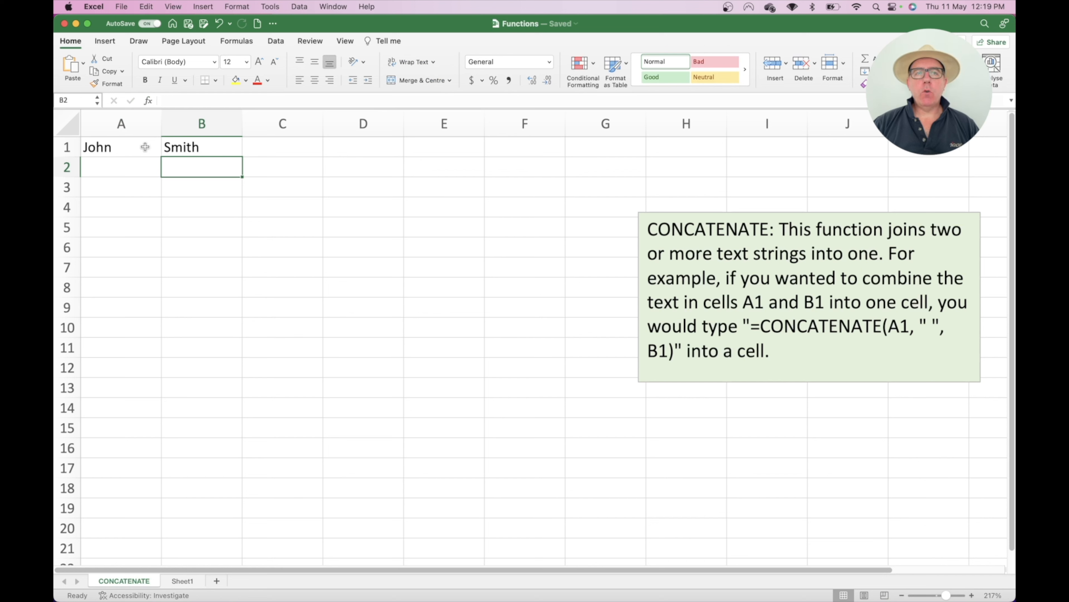
{"action": "double_click", "coordinate": [208, 146]}
{"action": "left_click_drag", "start_coordinate": [208, 146], "coordinate": [167, 146]}
{"action": "key", "text": "super+c"}
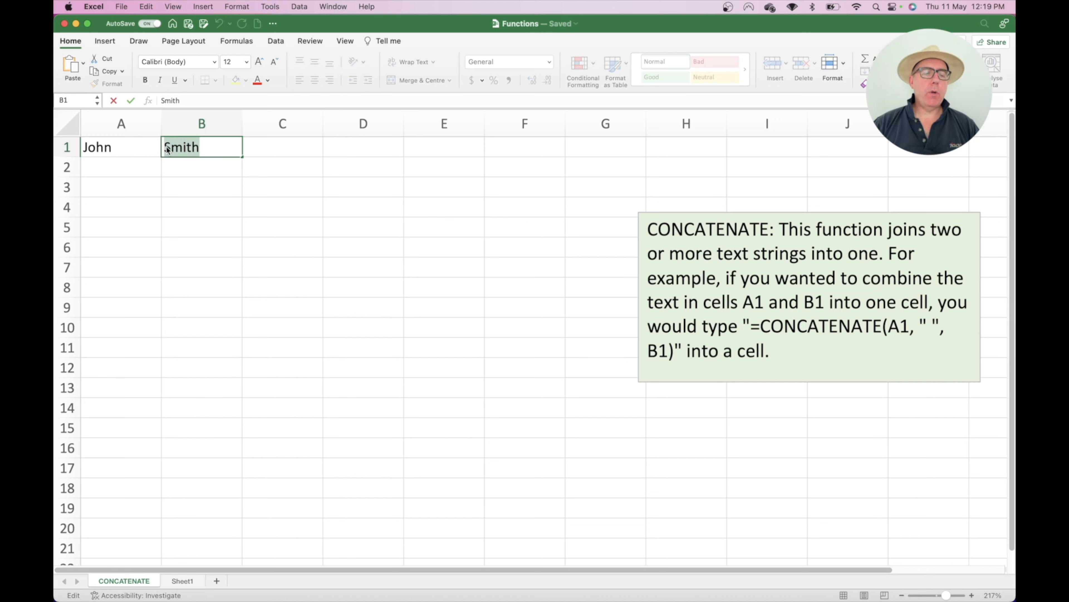
{"action": "double_click", "coordinate": [130, 148]}
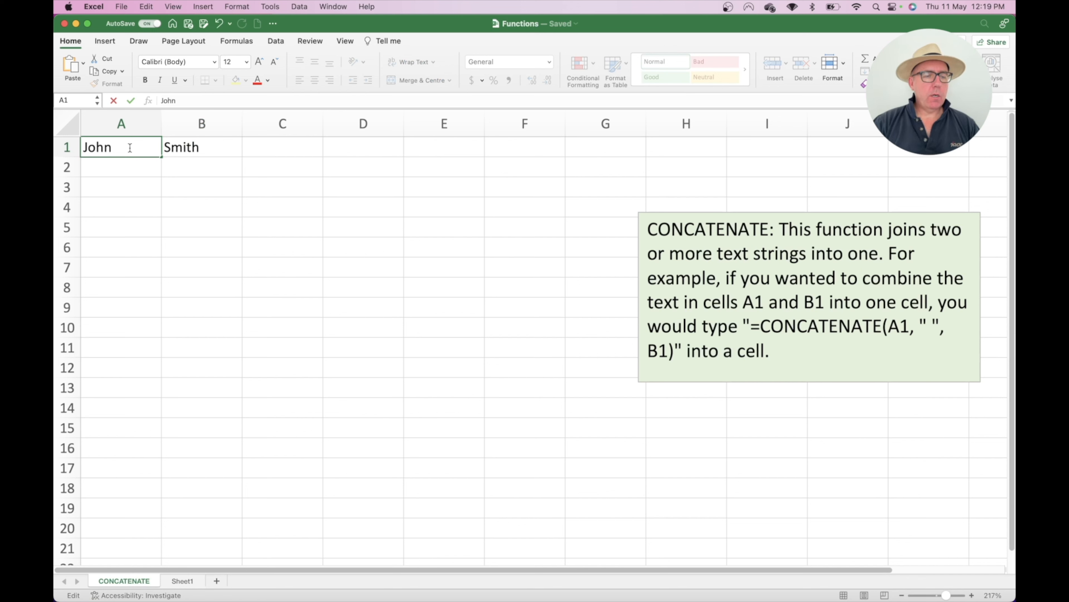
{"action": "key", "text": "super+v"}
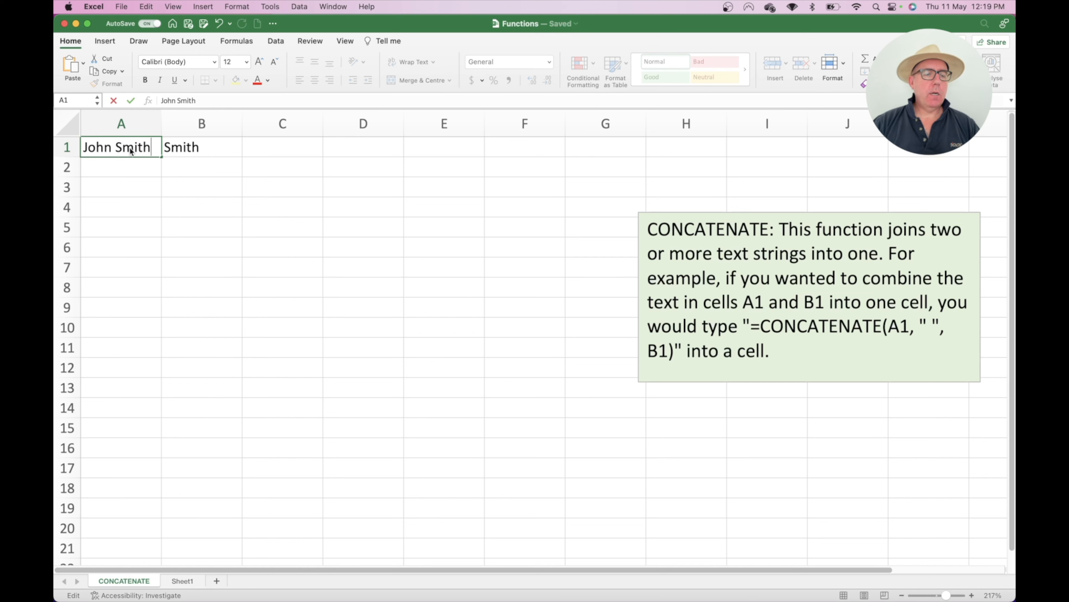
{"action": "left_click", "coordinate": [204, 146]}
{"action": "key", "text": "super+z"}
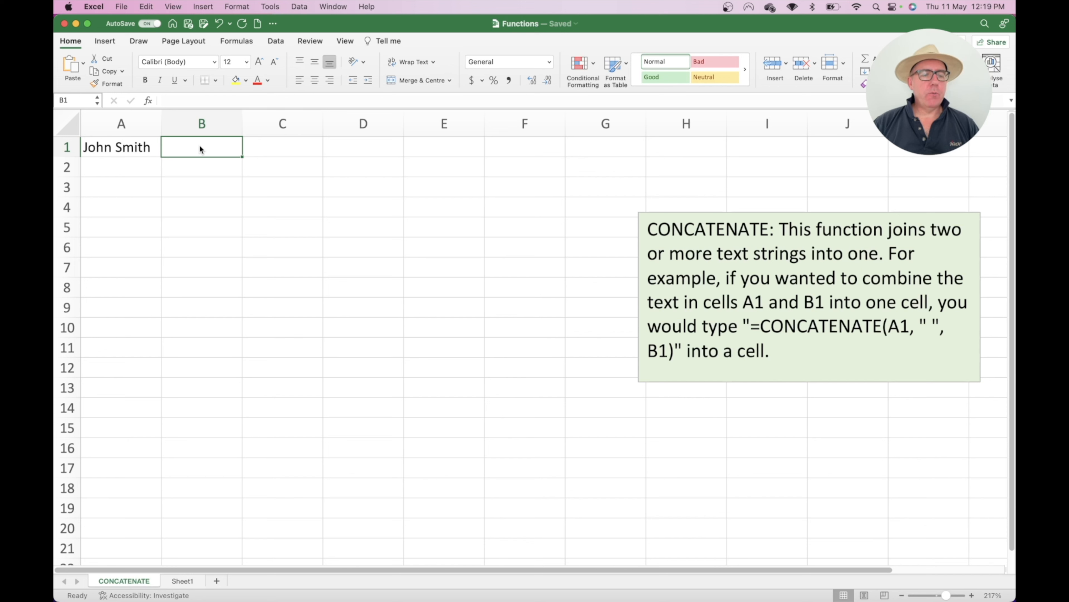
Step: Clear A1 and paste the ten first names and surnames into columns A and B
{"action": "left_click", "coordinate": [128, 148]}
{"action": "key", "text": "Delete"}
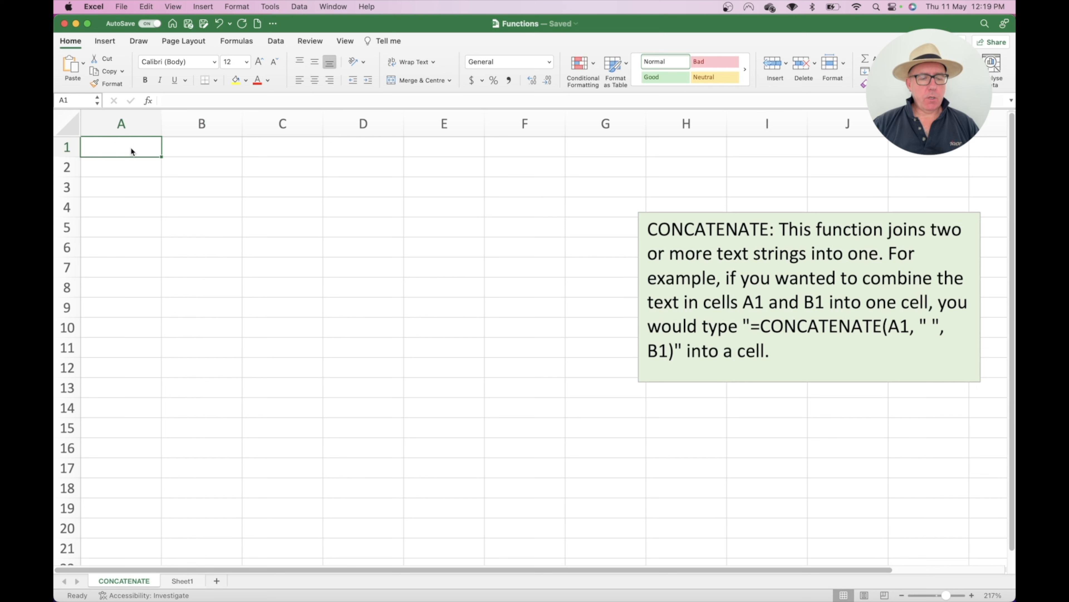
{"action": "key", "text": "super+c"}
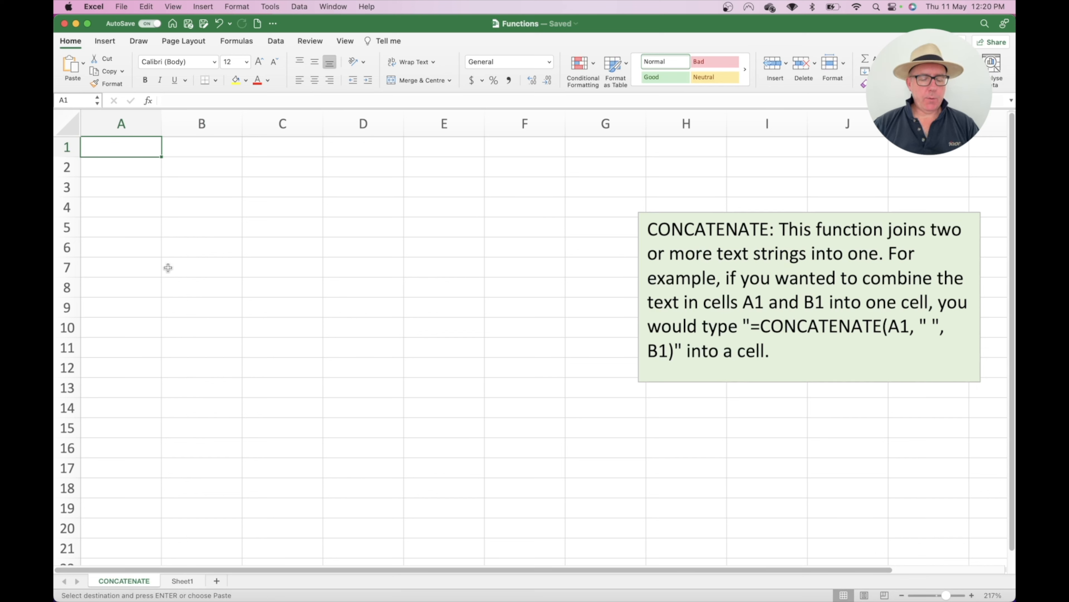
{"action": "key", "text": "super+v"}
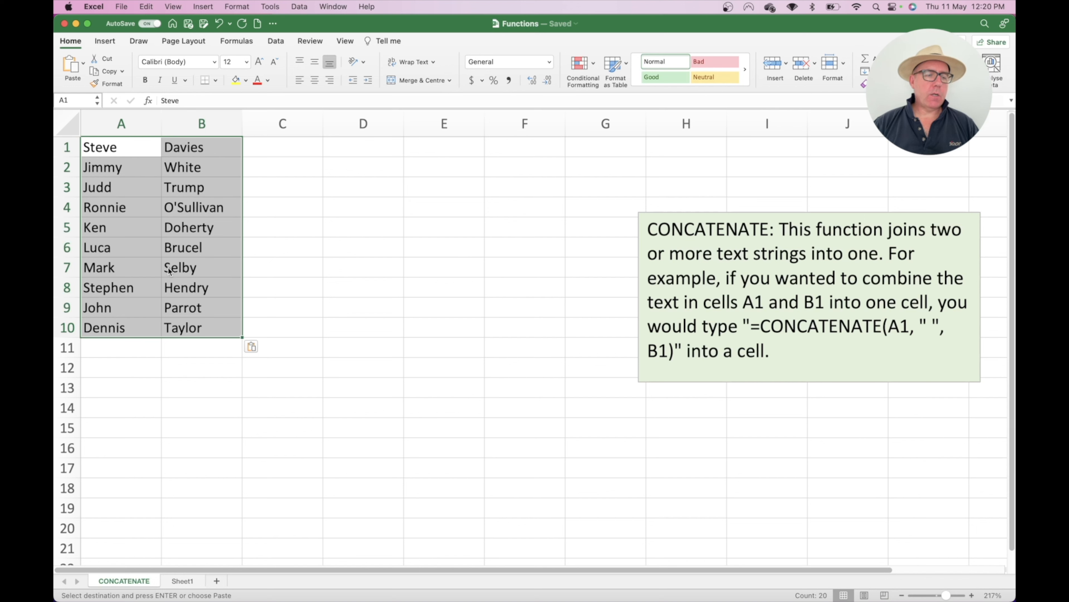
Step: Insert a blank row above the pasted names
{"action": "left_click", "coordinate": [127, 152]}
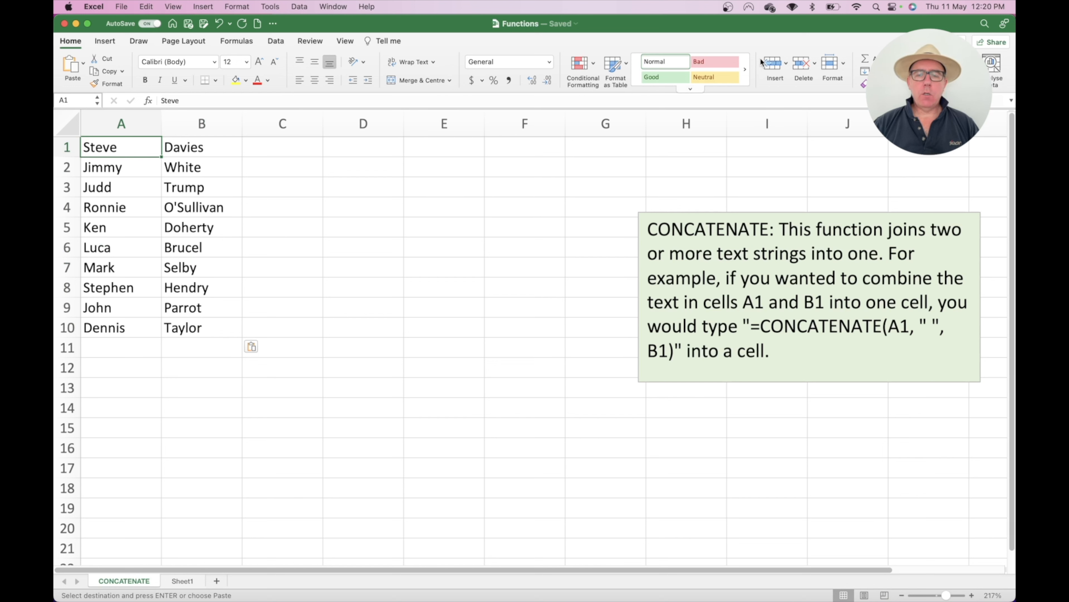
{"action": "left_click", "coordinate": [772, 64]}
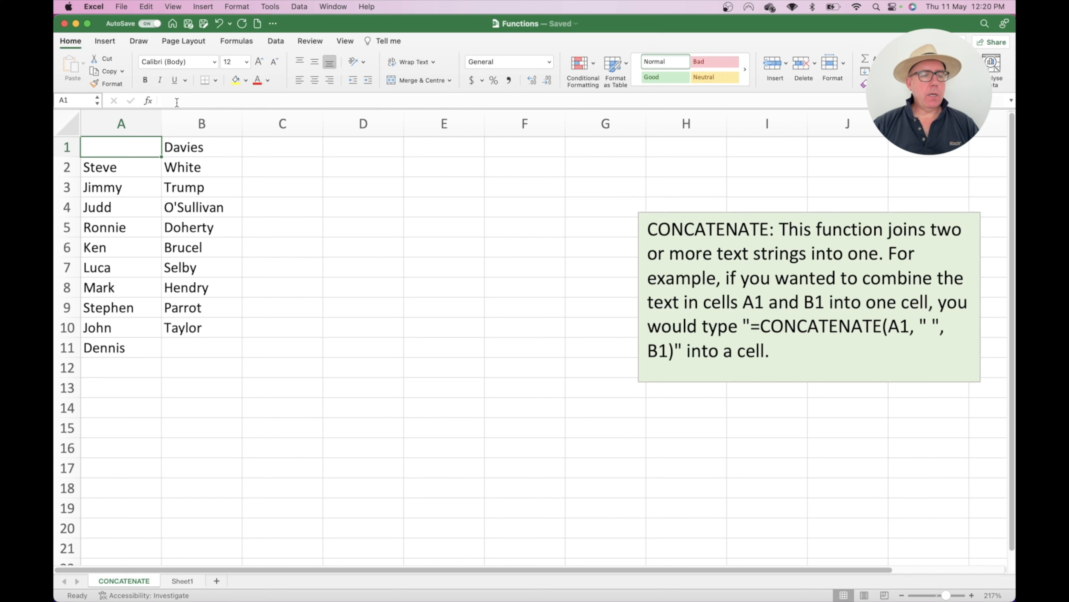
{"action": "key", "text": "cmd+z"}
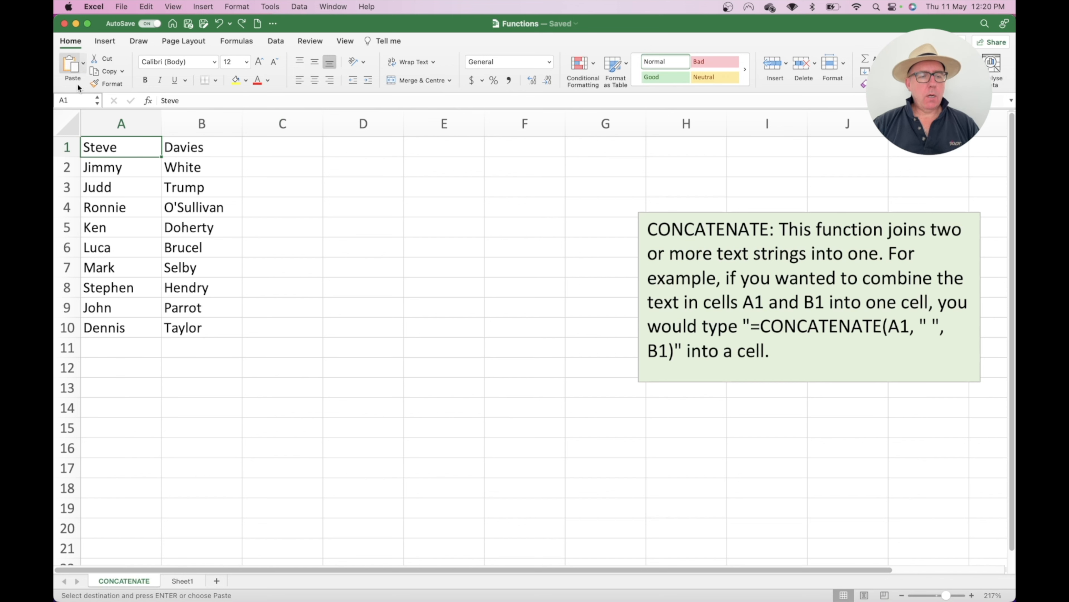
{"action": "left_click", "coordinate": [773, 64]}
Step: Enter the headers First Name, Last Name and Full Name in A1:C1 and bold them
{"action": "left_click", "coordinate": [116, 144]}
{"action": "type", "text": "F"}
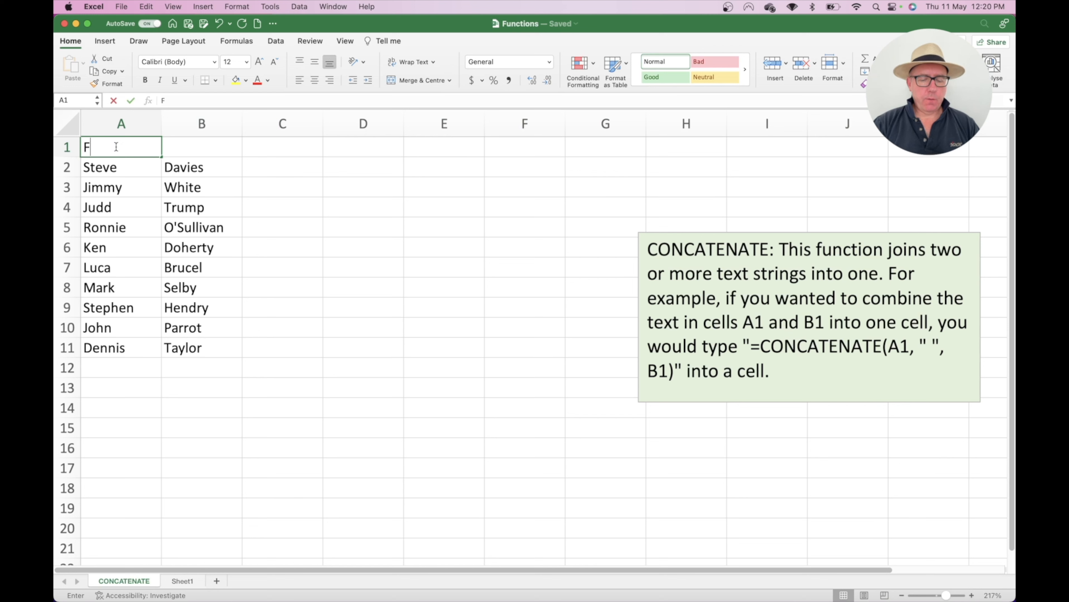
{"action": "type", "text": "irst Jim"}
{"action": "key", "text": "BackSpace"}
{"action": "key", "text": "BackSpace"}
{"action": "key", "text": "BackSpace"}
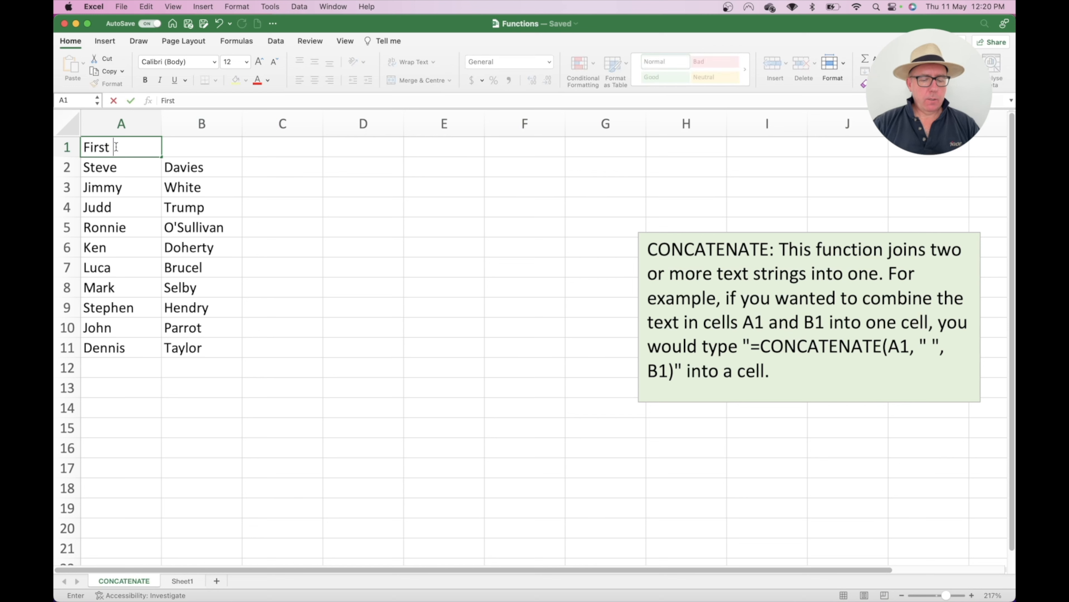
{"action": "type", "text": "Name"}
{"action": "key", "text": "Tab"}
{"action": "type", "text": "L"}
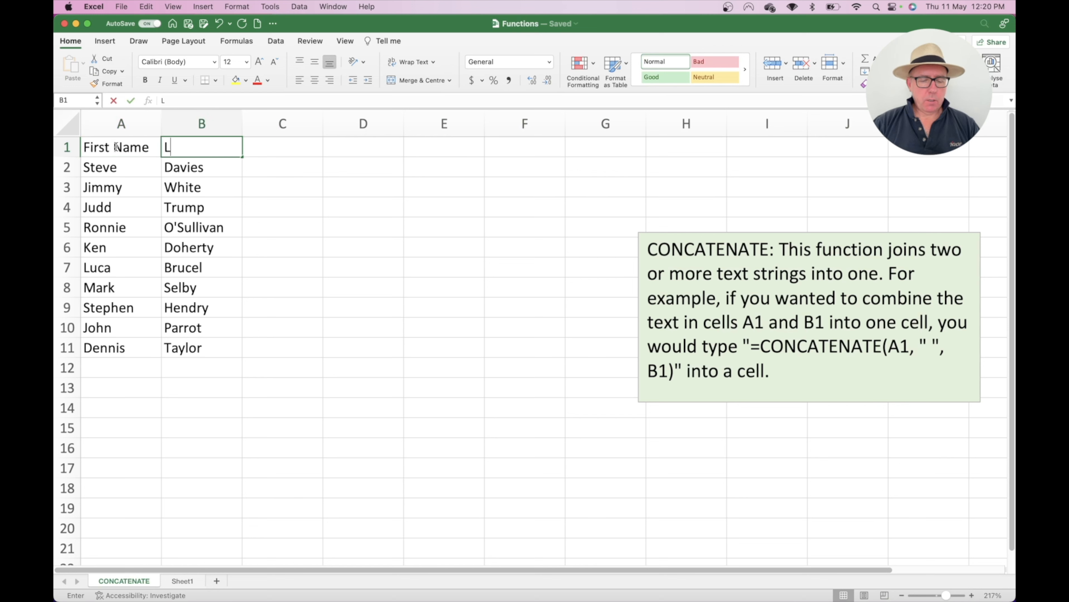
{"action": "type", "text": "ast Name"}
{"action": "key", "text": "Tab"}
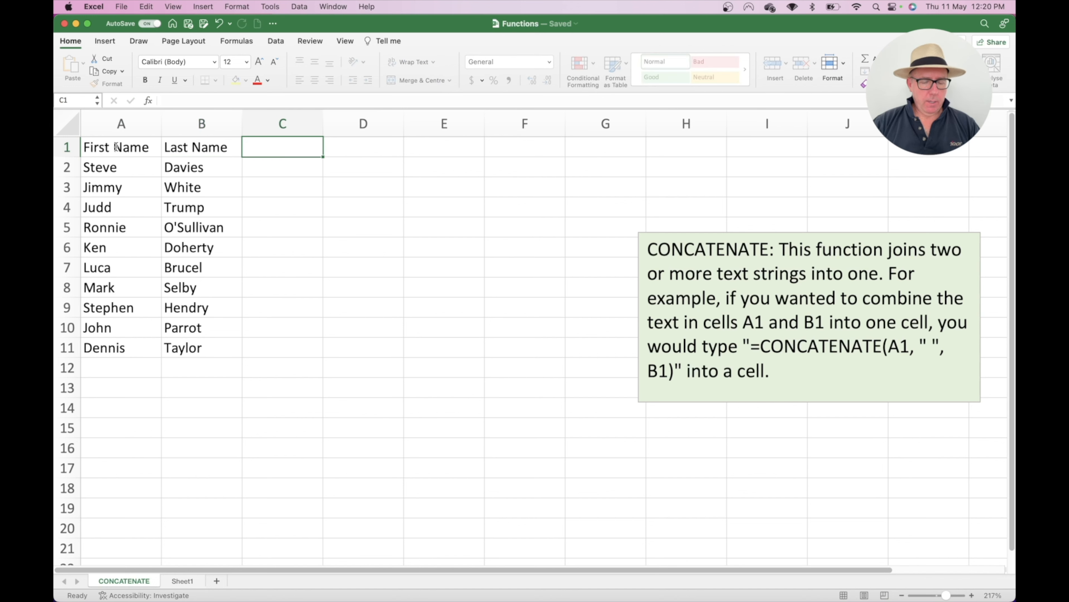
{"action": "type", "text": "Full Name"}
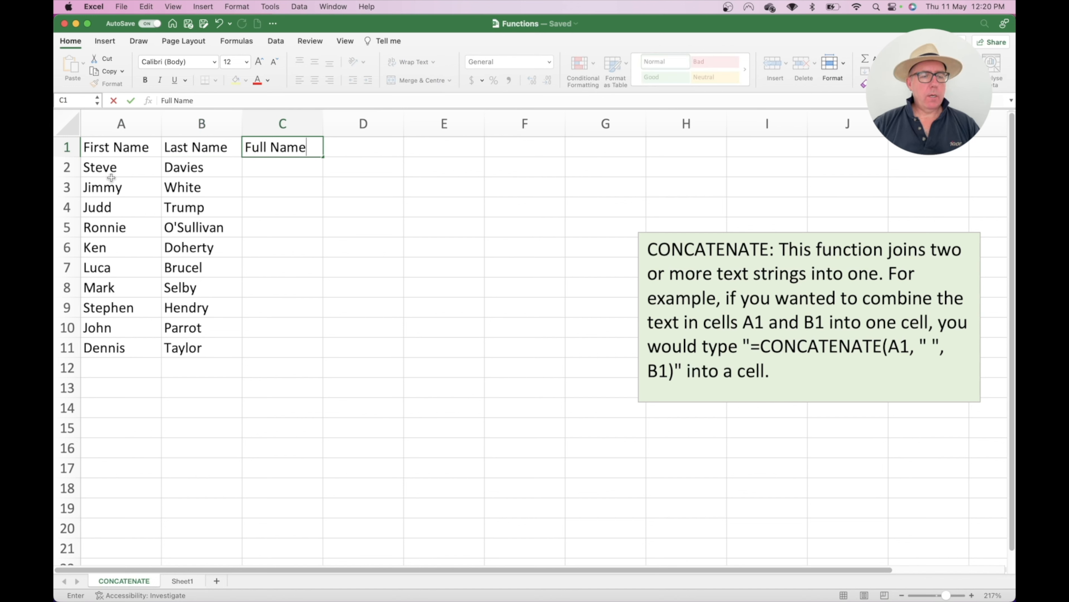
{"action": "left_click", "coordinate": [282, 164]}
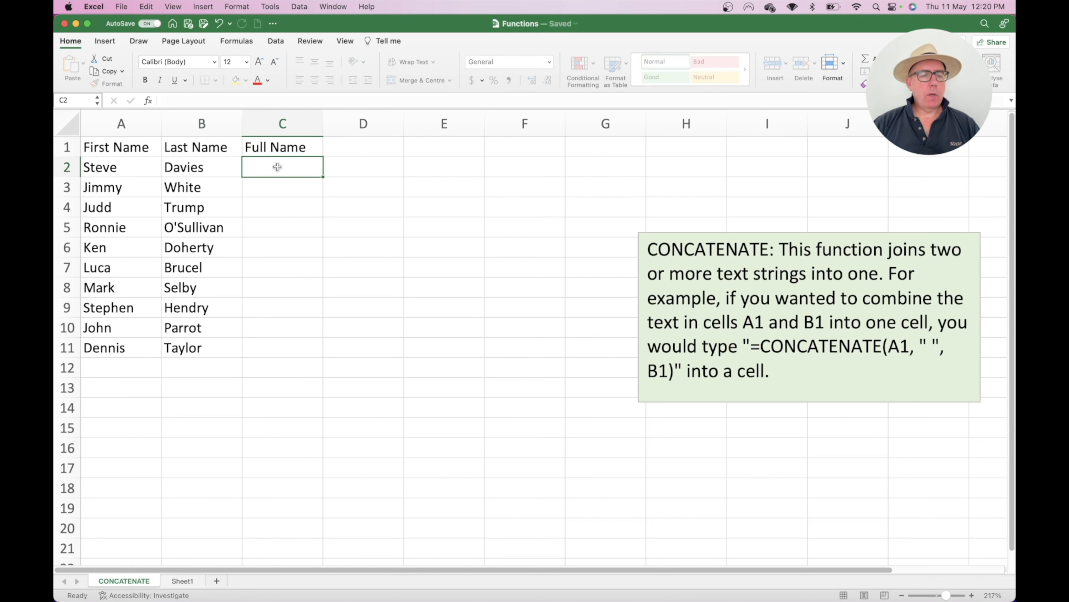
{"action": "left_click_drag", "start_coordinate": [281, 148], "coordinate": [134, 147]}
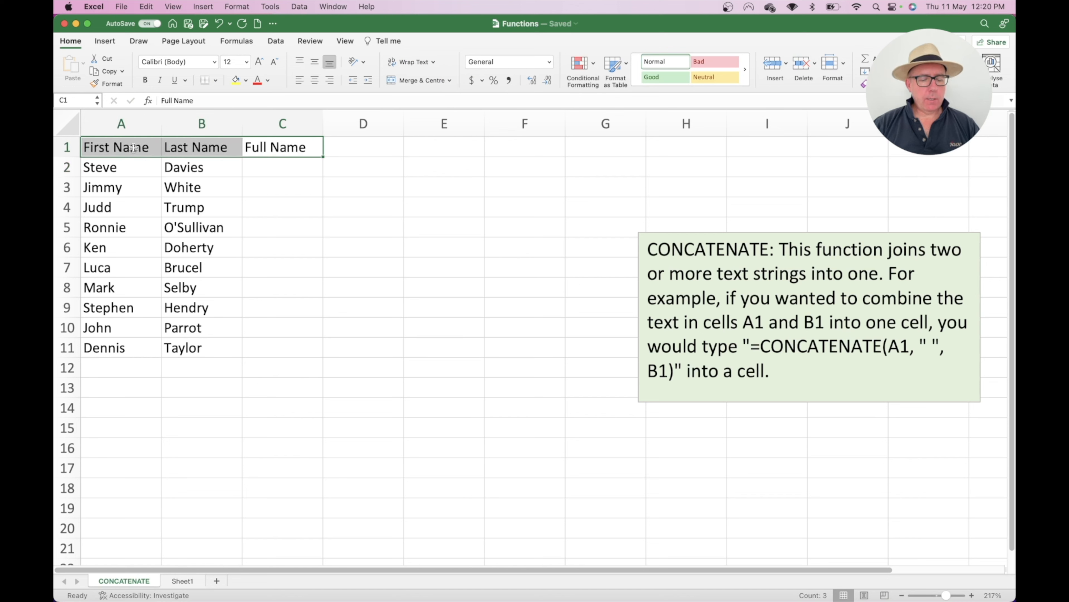
{"action": "key", "text": "super+b"}
{"action": "left_click", "coordinate": [262, 170]}
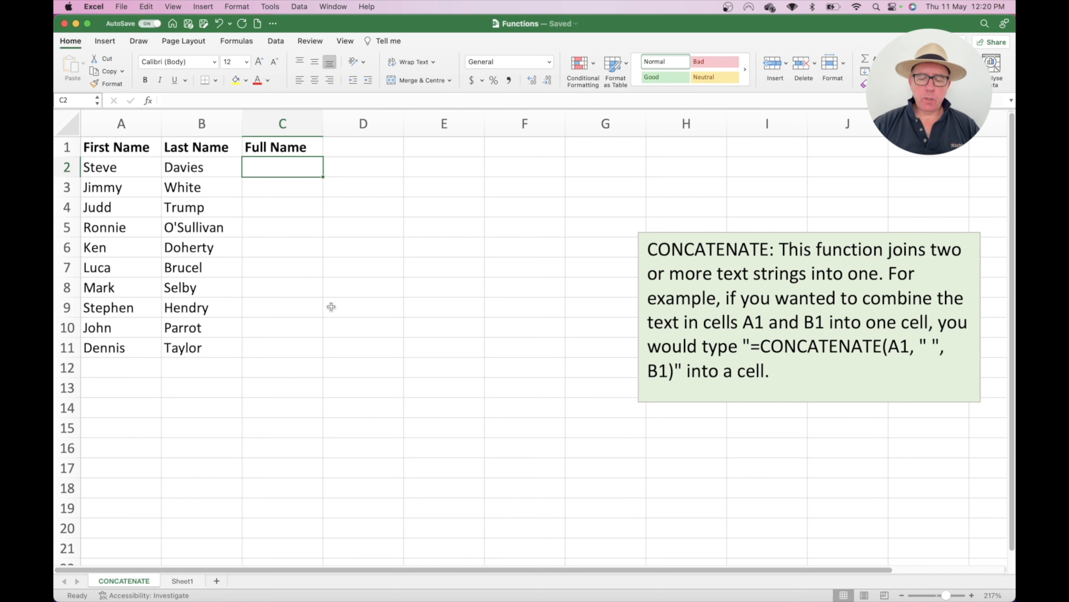
{"action": "type", "text": "=con"}
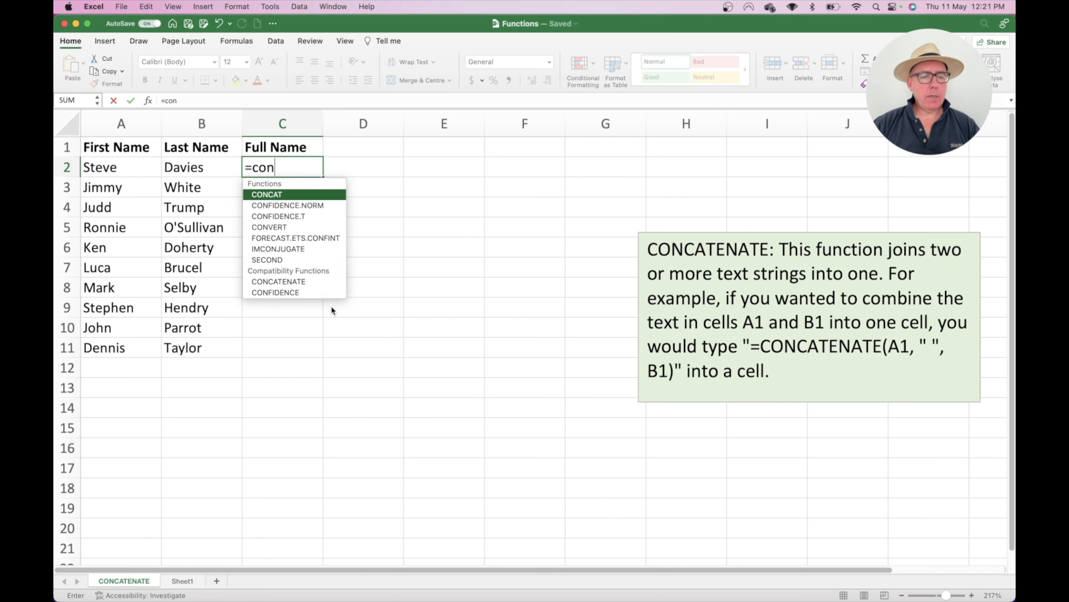
{"action": "double_click", "coordinate": [309, 283]}
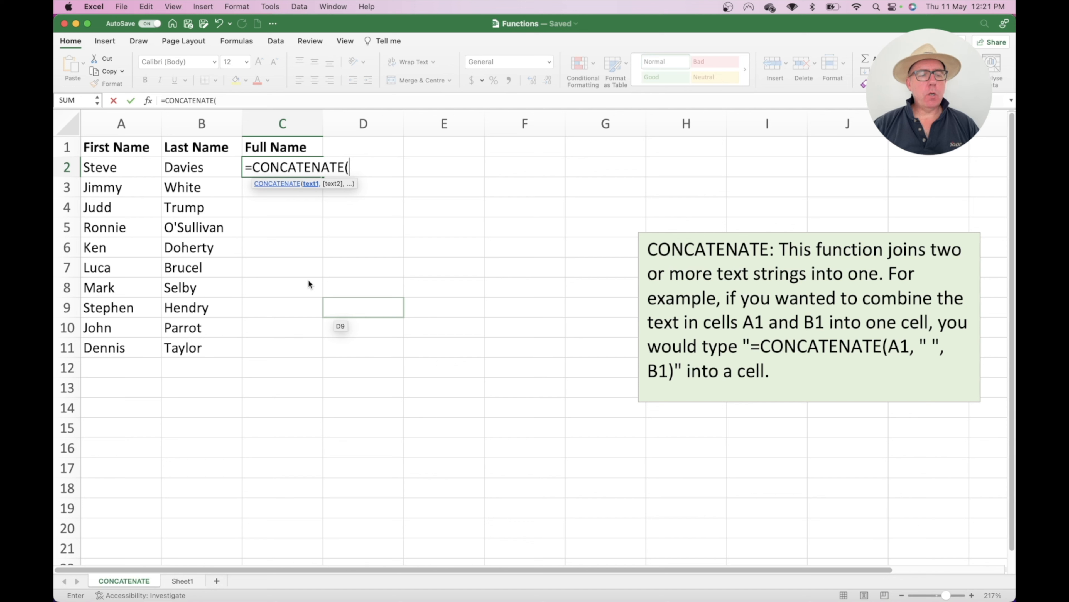
{"action": "left_click", "coordinate": [123, 167]}
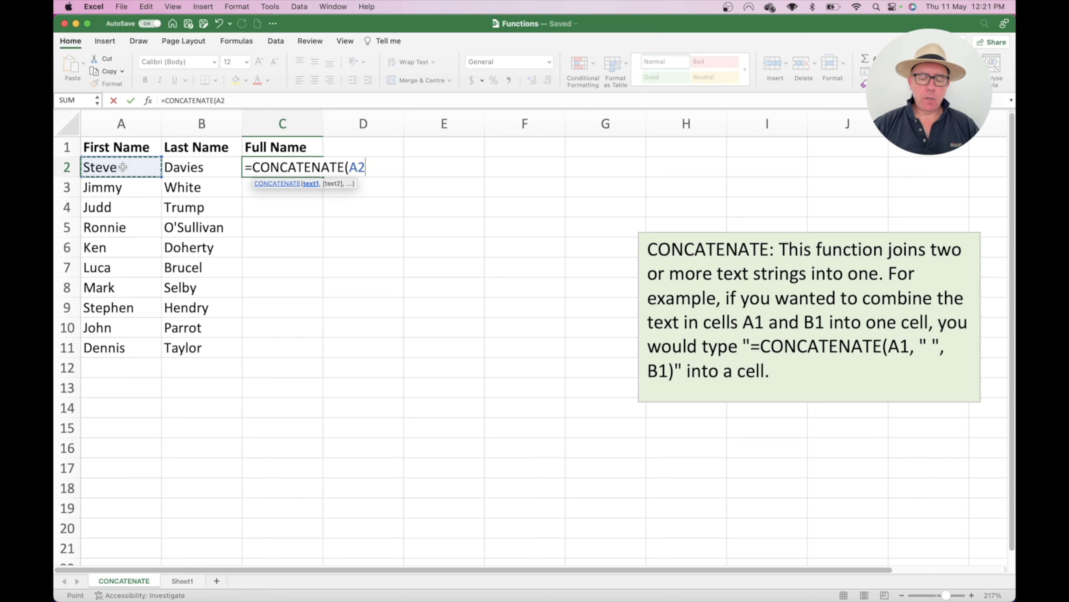
{"action": "type", "text": ", "}
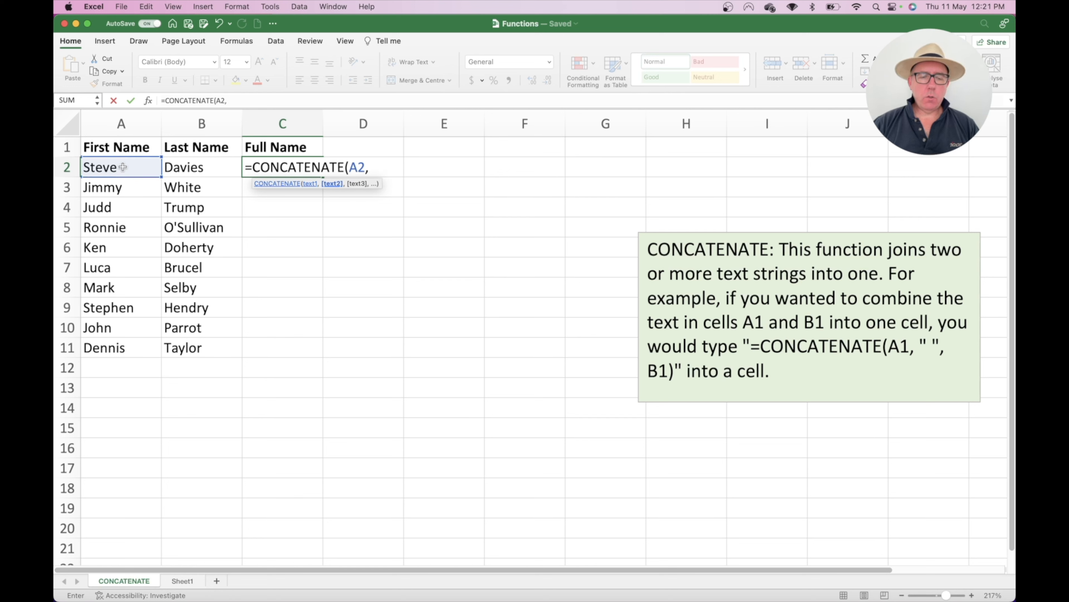
{"action": "type", "text": "\""}
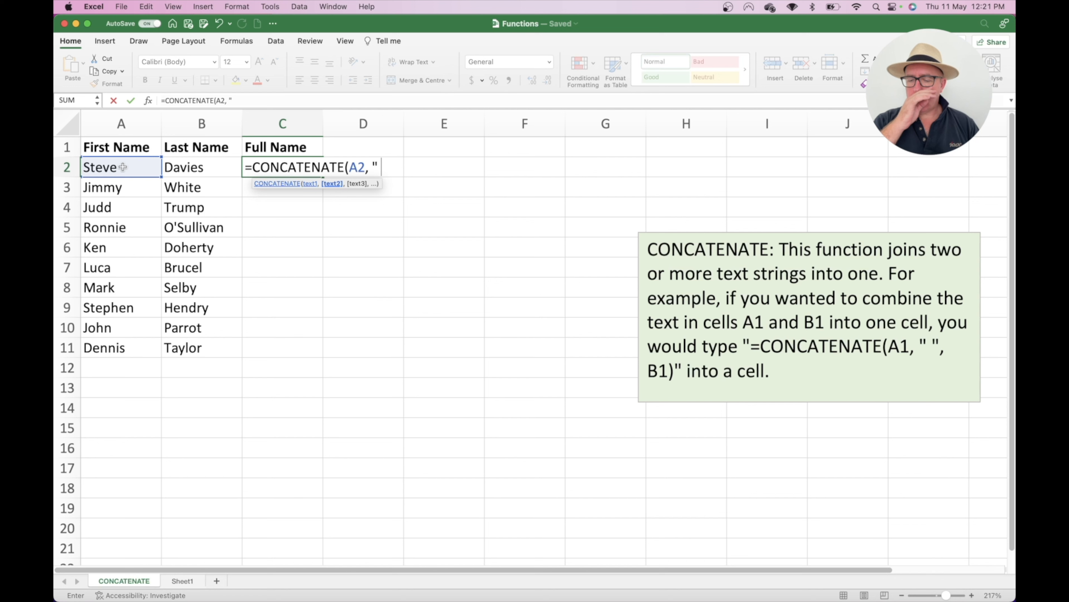
{"action": "type", "text": " \""}
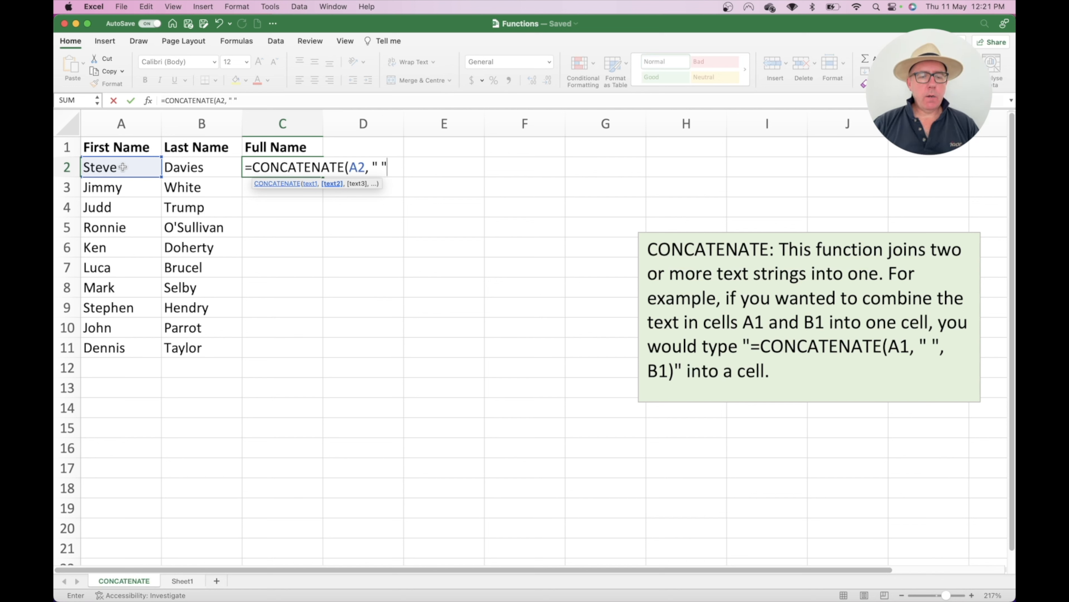
{"action": "type", "text": ","}
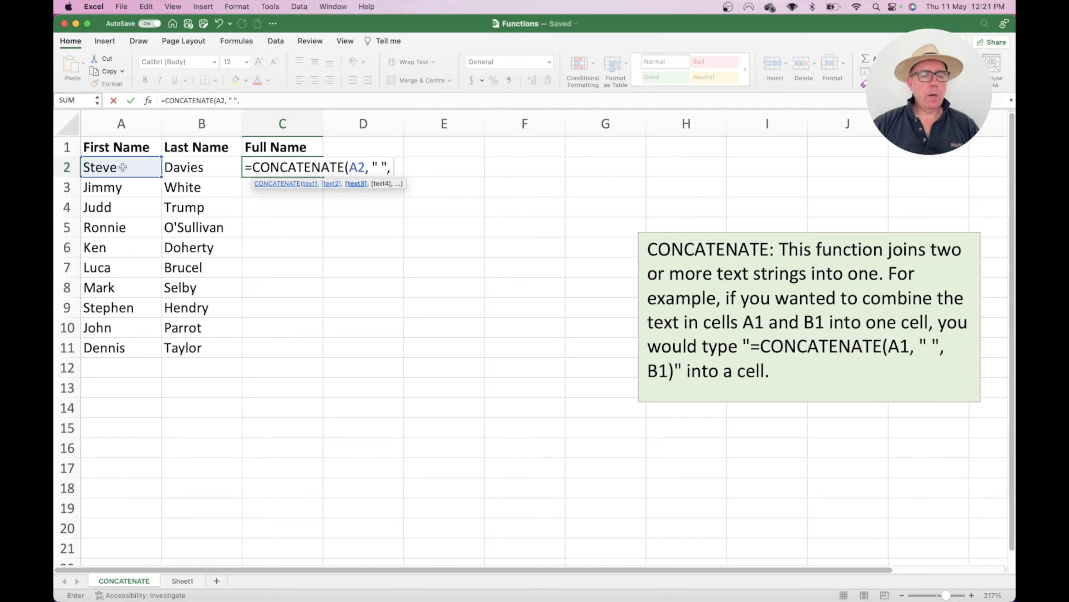
{"action": "left_click", "coordinate": [187, 167]}
{"action": "type", "text": ")"}
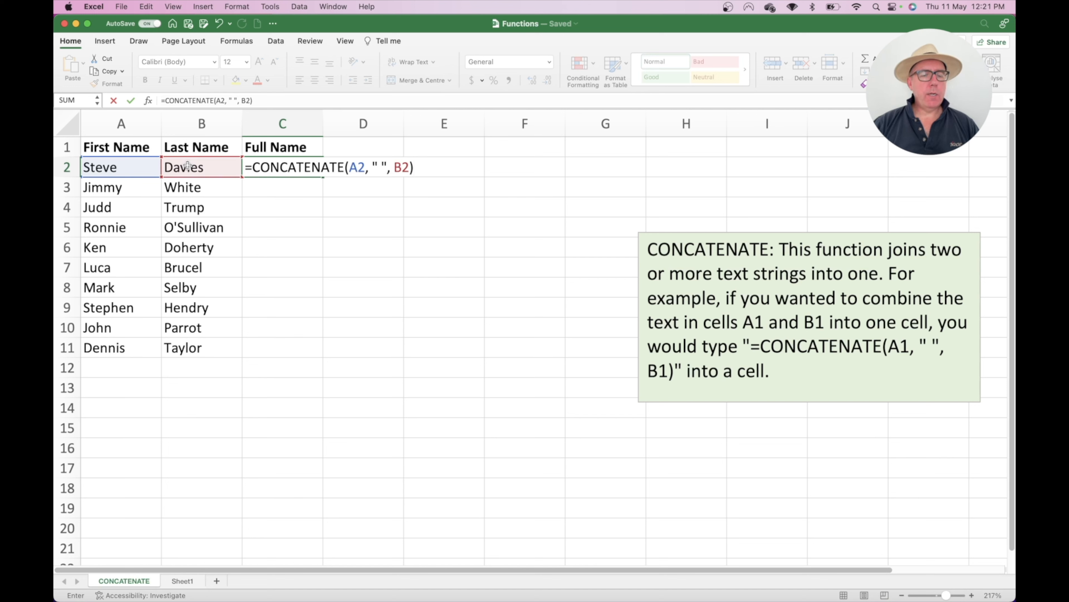
{"action": "key", "text": "Return"}
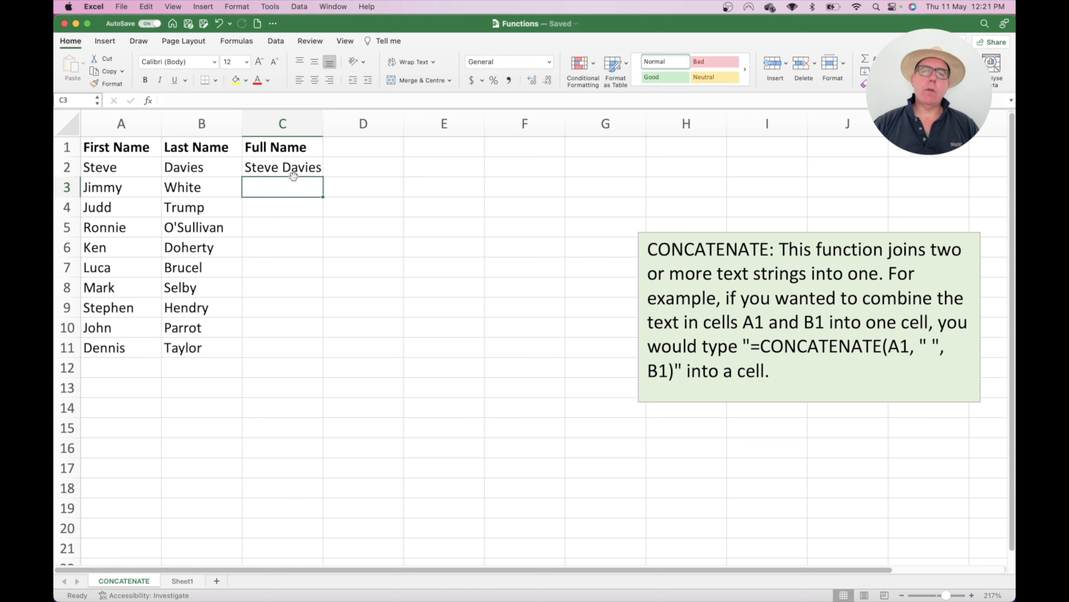
Step: Try a hyphen separator in the C2 formula, then undo it back to a space
{"action": "double_click", "coordinate": [279, 167]}
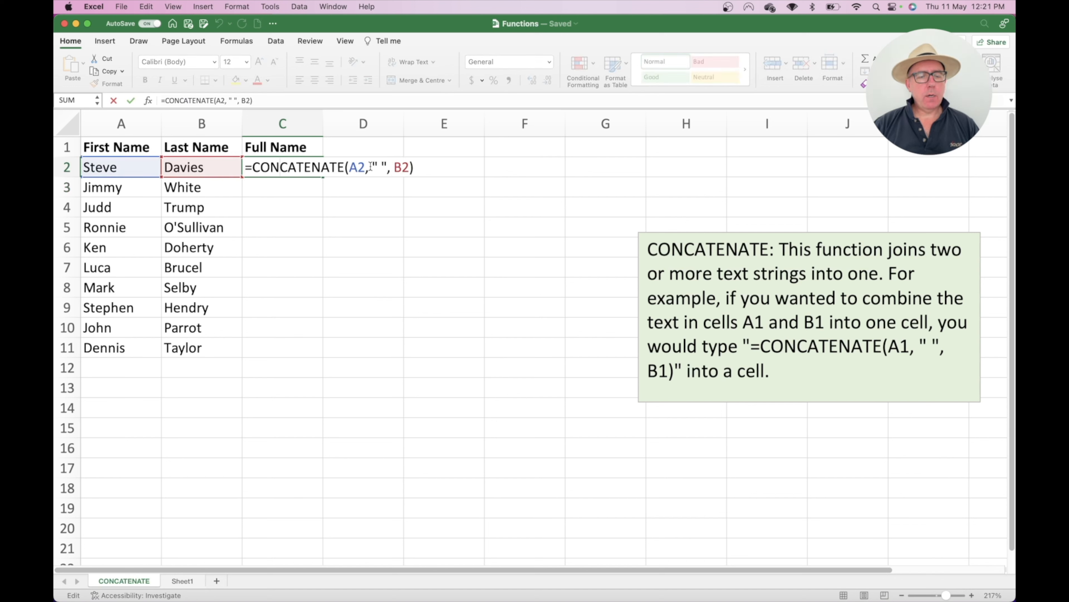
{"action": "left_click_drag", "start_coordinate": [369, 167], "coordinate": [387, 167]}
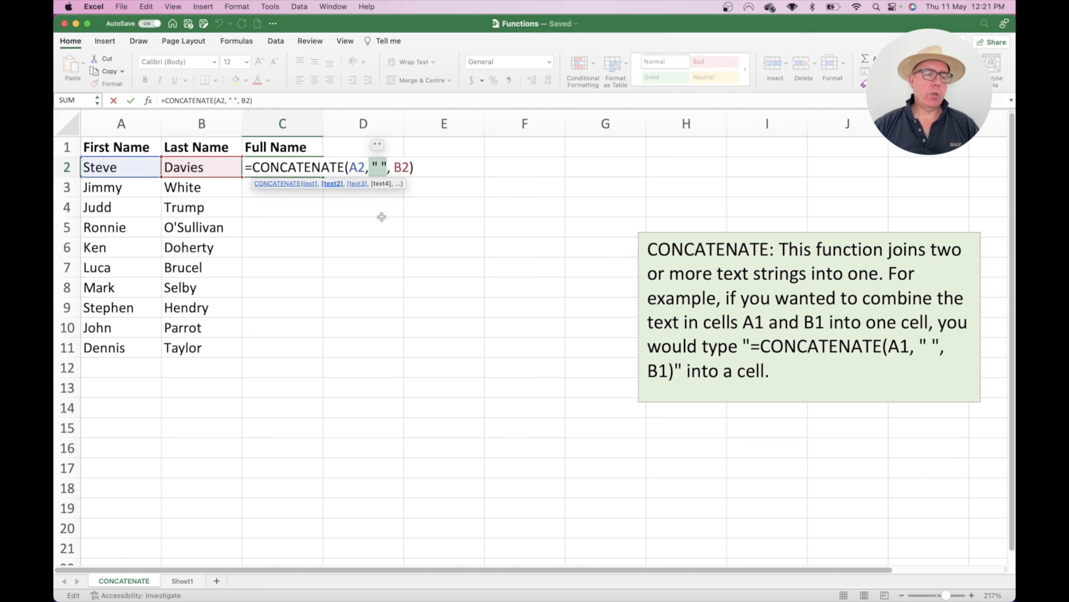
{"action": "left_click", "coordinate": [382, 168]}
{"action": "key", "text": "BackSpace"}
{"action": "type", "text": "-"}
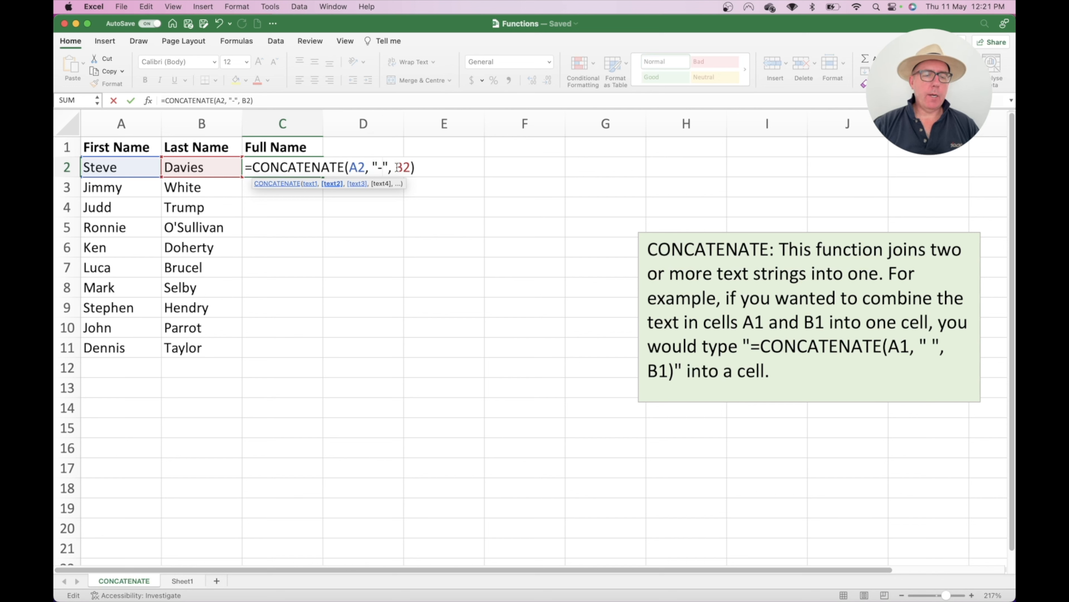
{"action": "key", "text": "Return"}
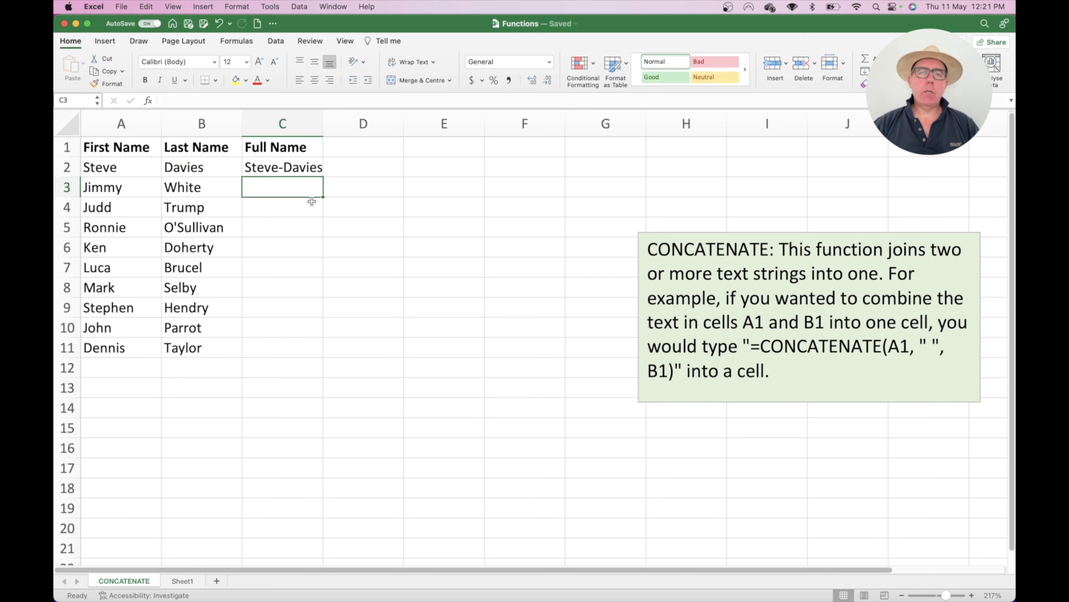
{"action": "key", "text": "super+z"}
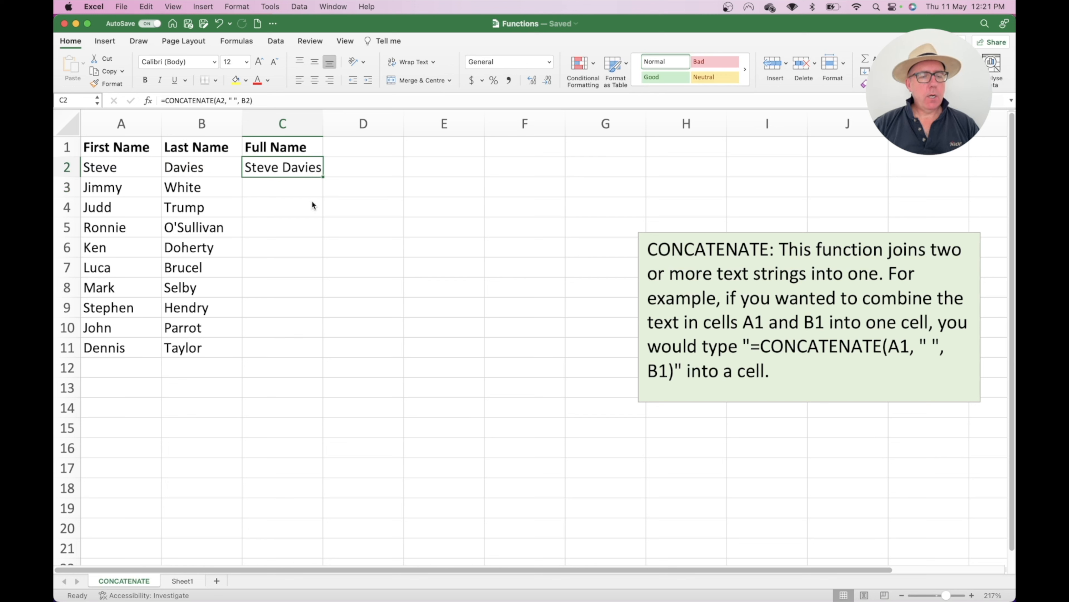
{"action": "left_click", "coordinate": [282, 189]}
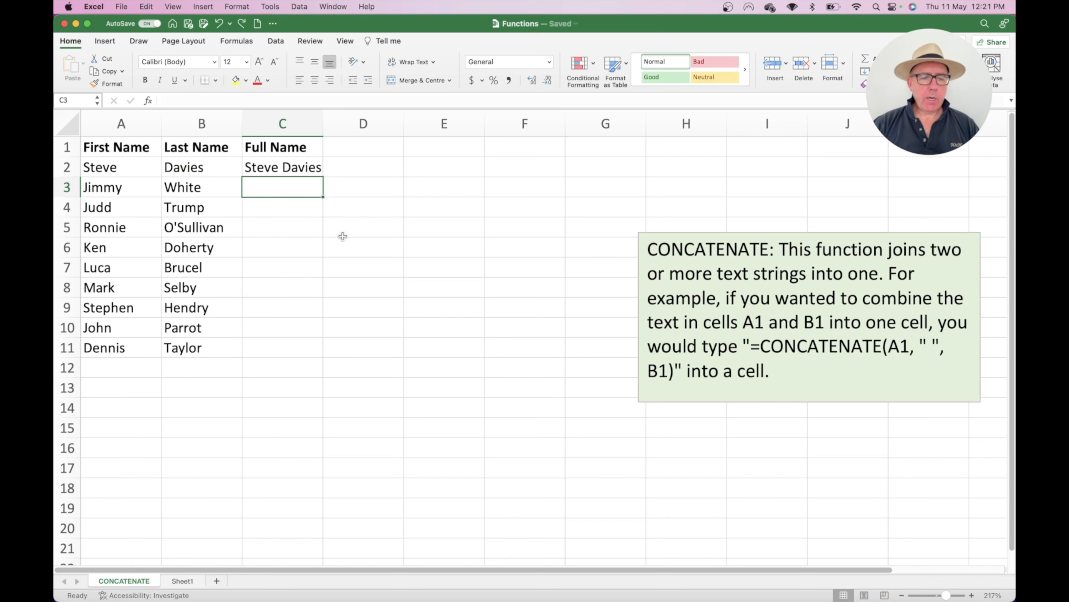
{"action": "type", "text": "=con"}
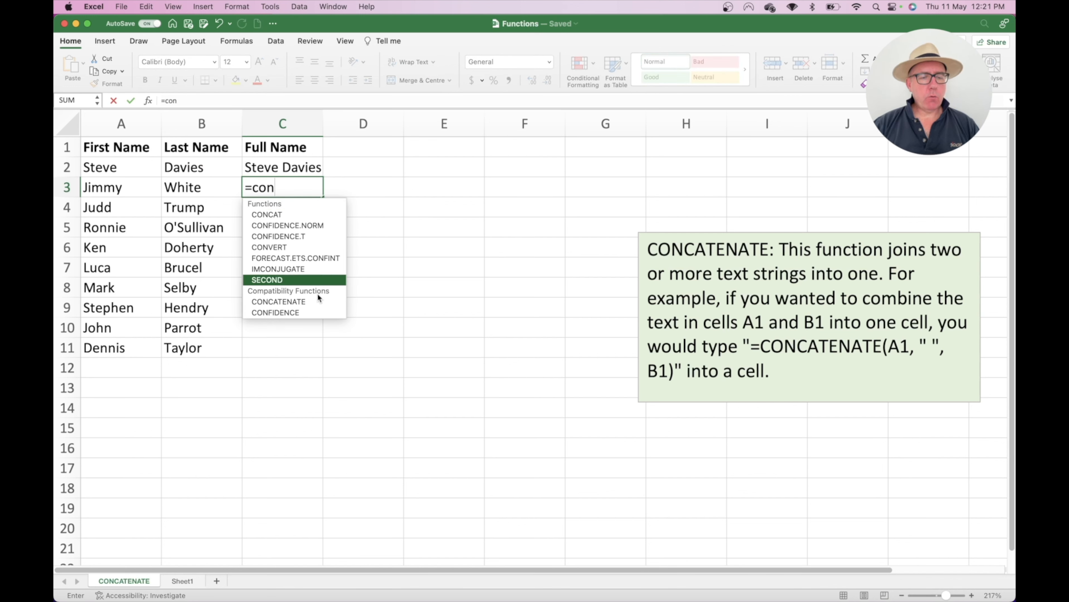
{"action": "double_click", "coordinate": [313, 302]}
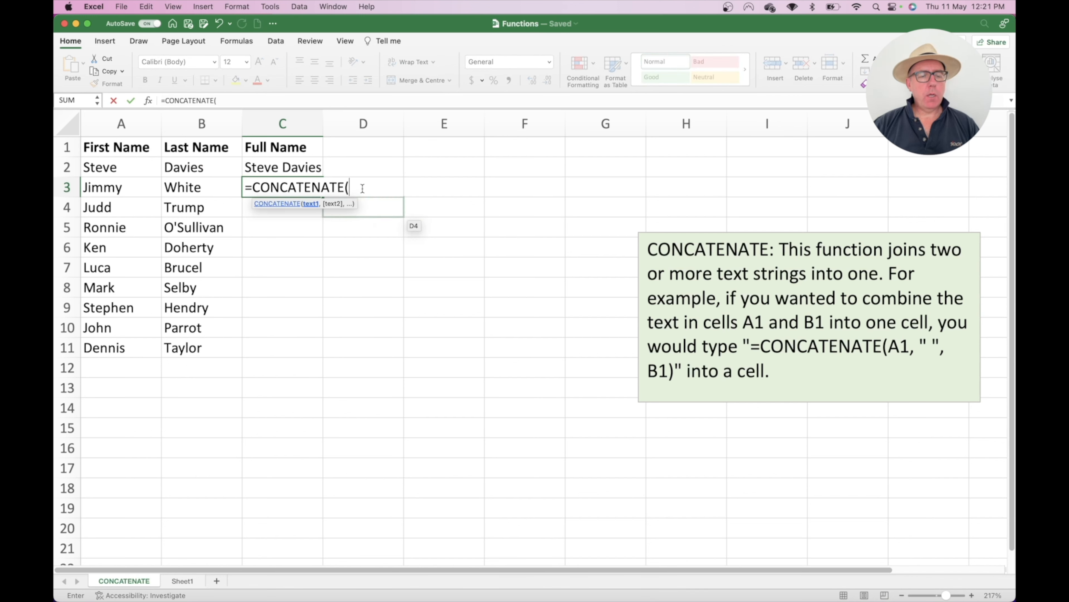
{"action": "left_click", "coordinate": [124, 187]}
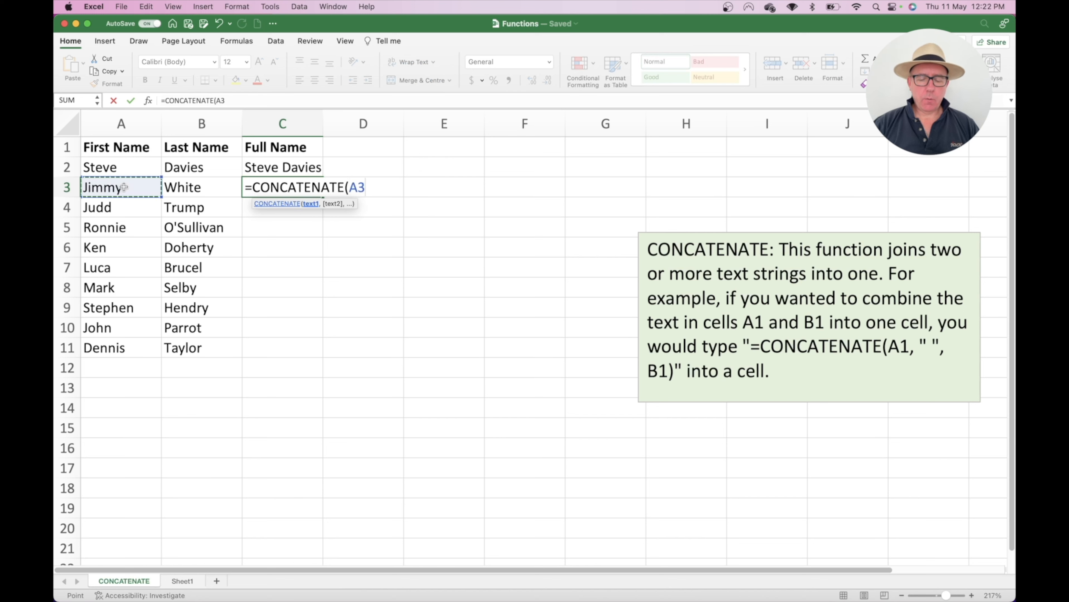
{"action": "type", "text": ", \""}
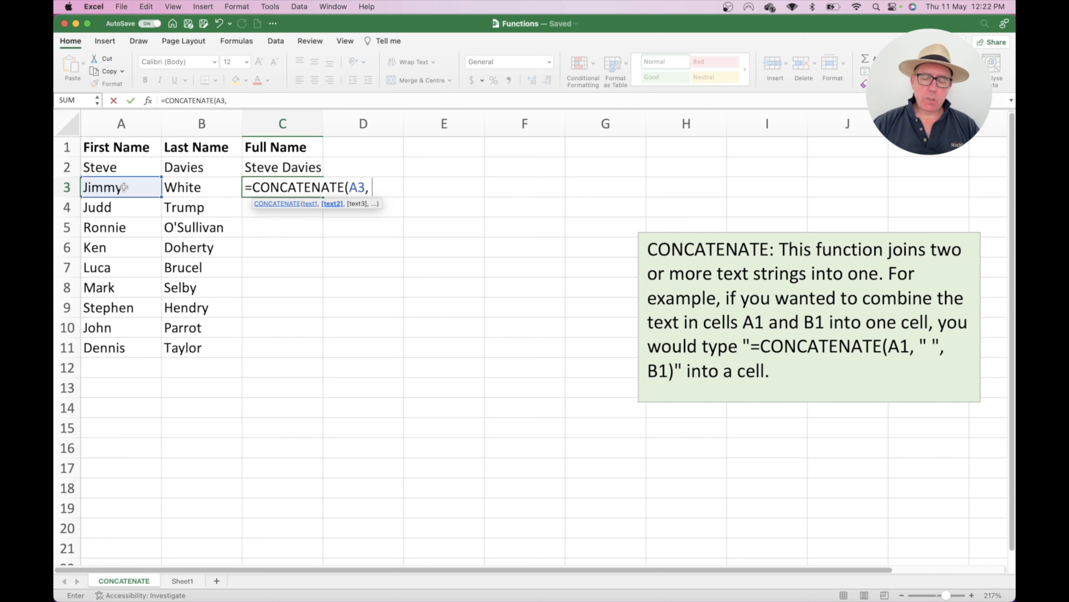
{"action": "type", "text": " \""}
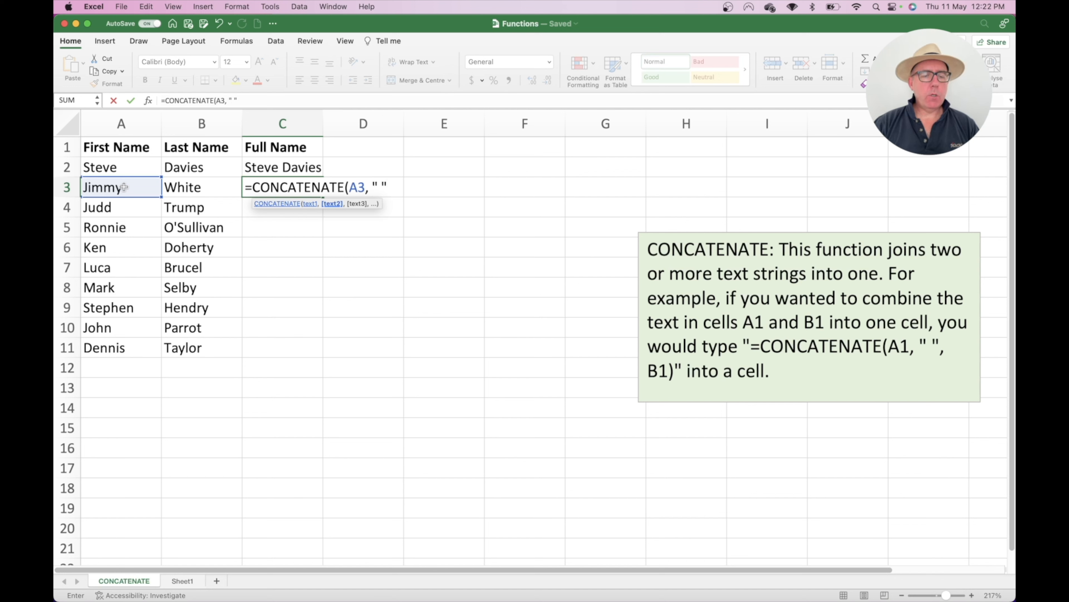
{"action": "type", "text": ","}
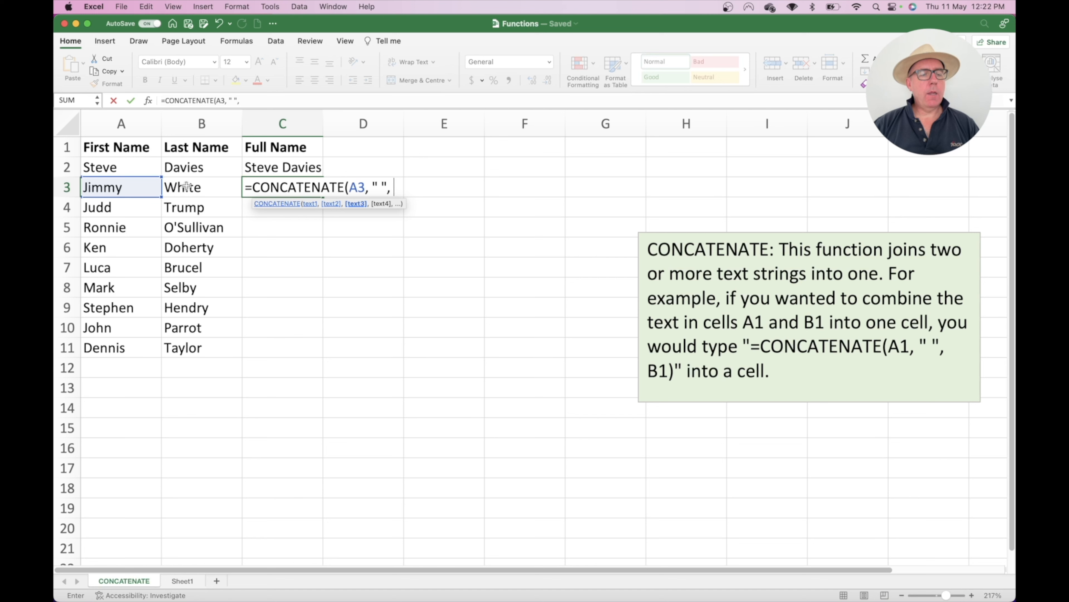
{"action": "left_click", "coordinate": [187, 185]}
{"action": "type", "text": ")"}
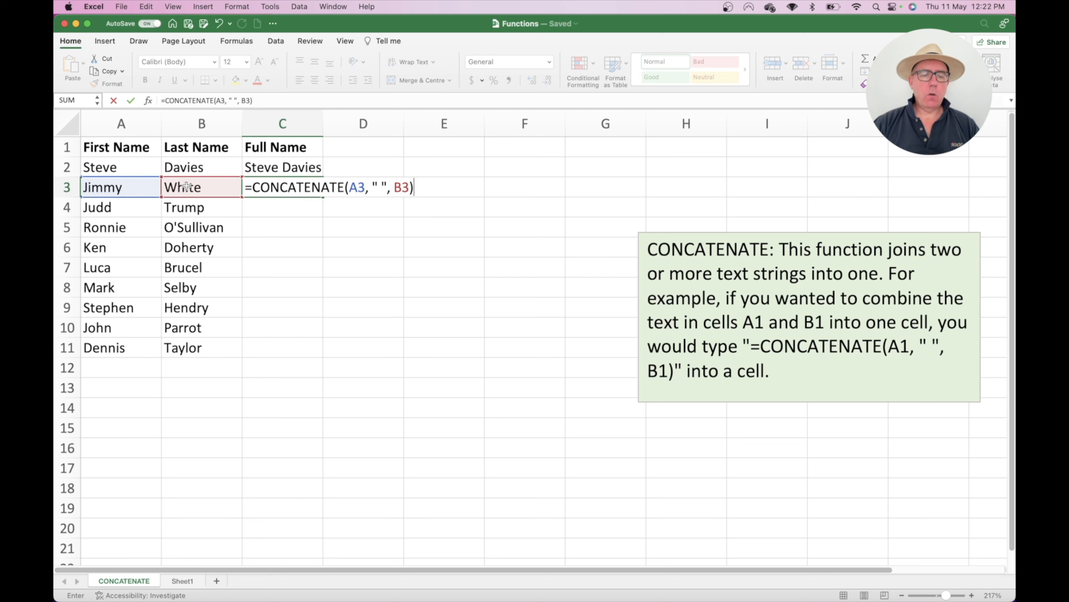
{"action": "key", "text": "Return"}
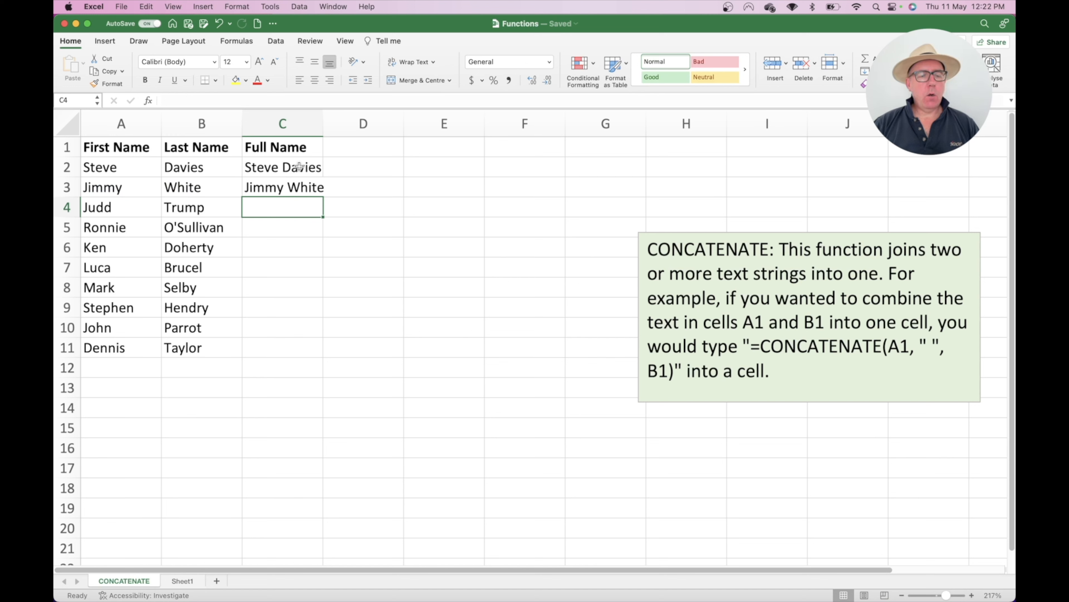
{"action": "left_click_drag", "start_coordinate": [298, 169], "coordinate": [300, 181]}
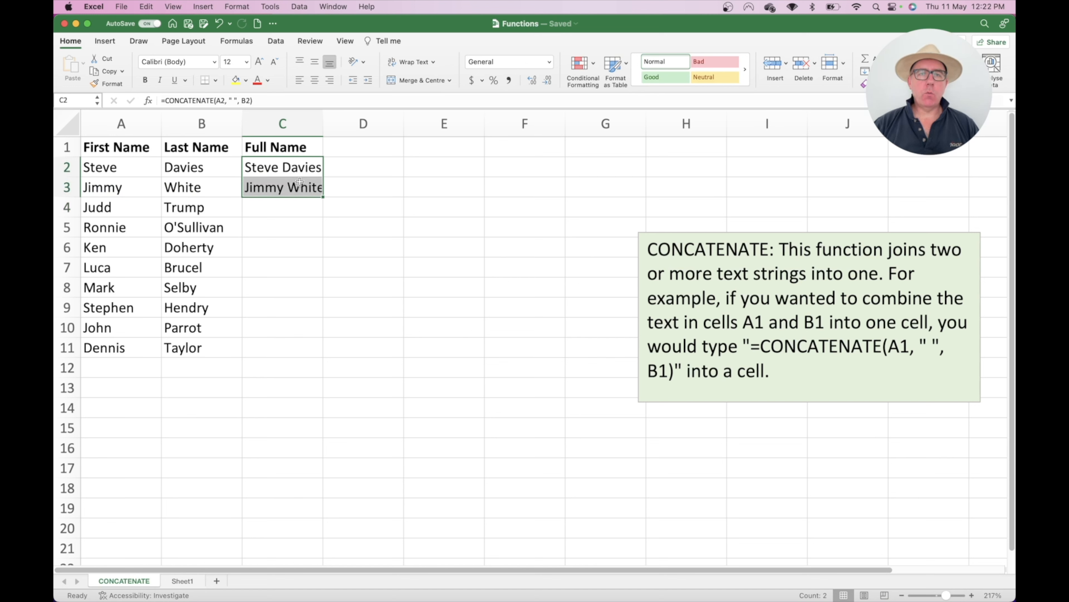
Step: Fill the full-name formula down to row 11 and autofit column C
{"action": "double_click", "coordinate": [323, 197]}
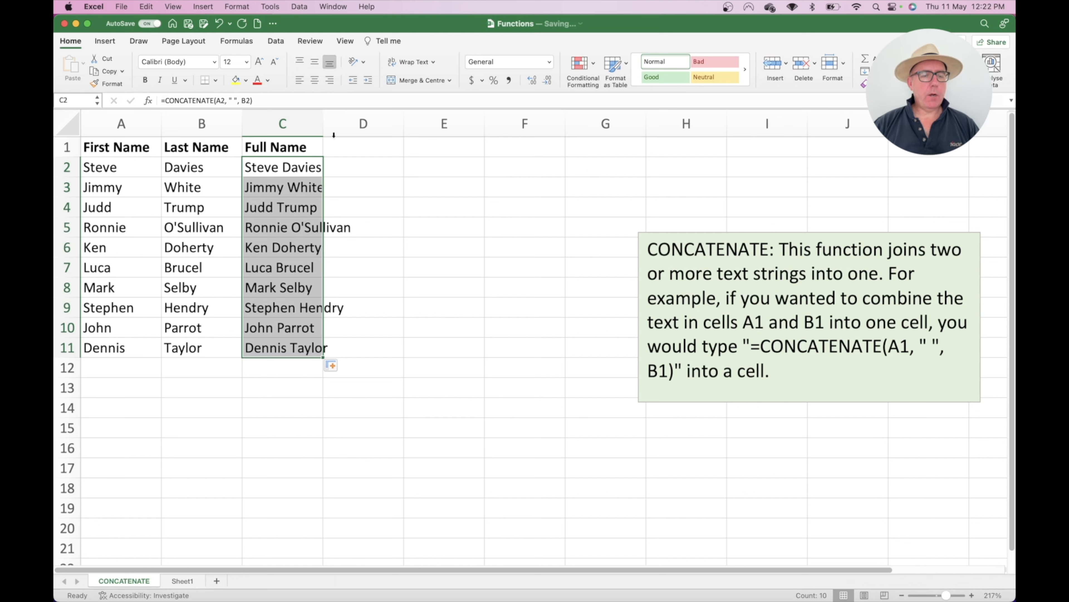
{"action": "double_click", "coordinate": [323, 115]}
{"action": "left_click", "coordinate": [422, 208]}
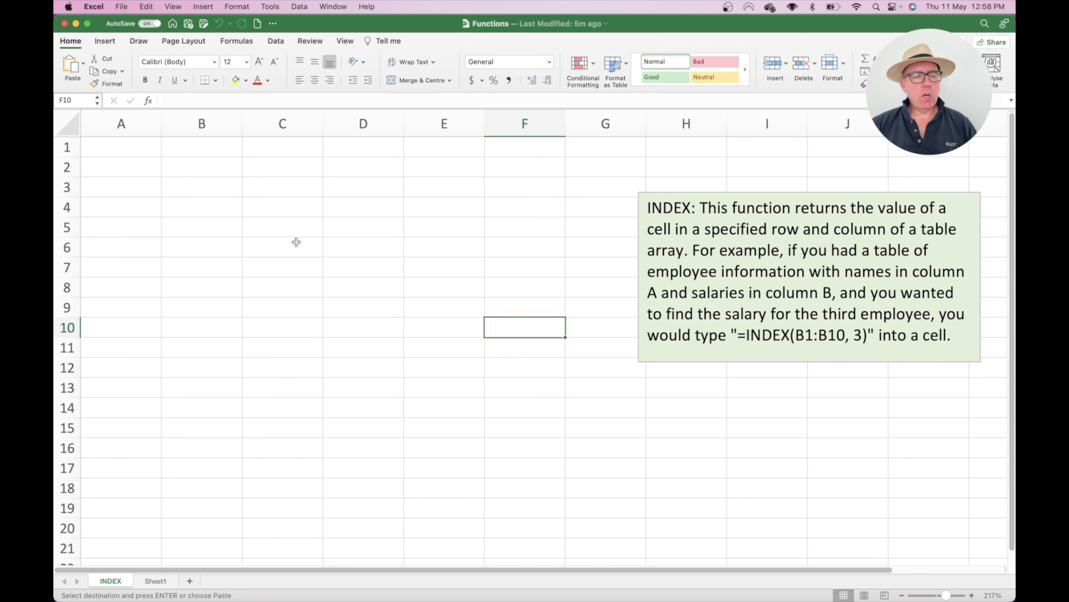
Step: Paste the ten employee names and salaries into A1:B10 and autofit column A
{"action": "left_click", "coordinate": [147, 156]}
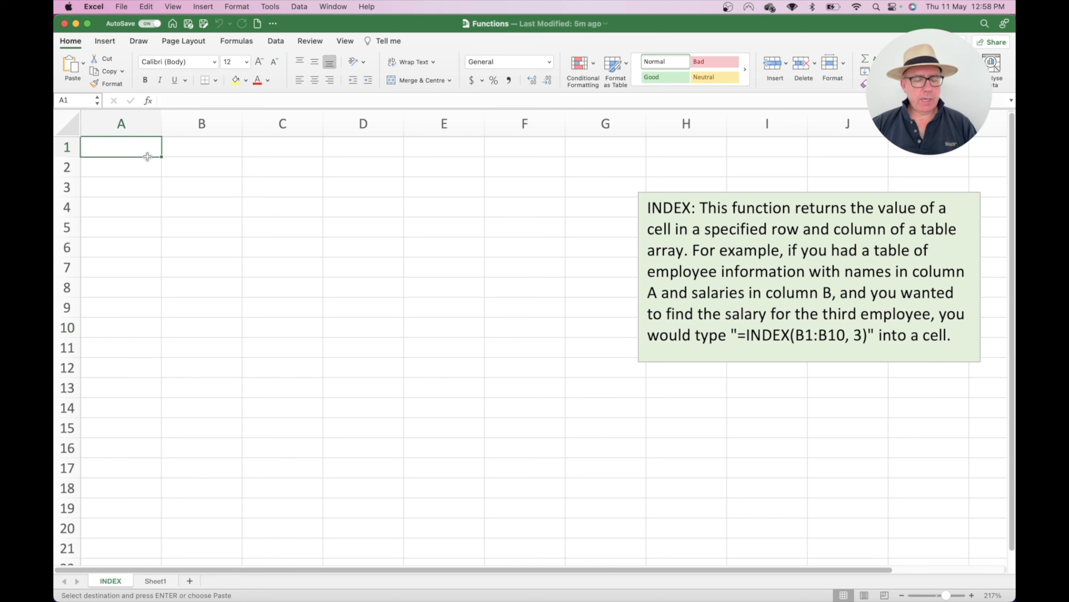
{"action": "key", "text": "super+v"}
{"action": "left_click", "coordinate": [318, 207]}
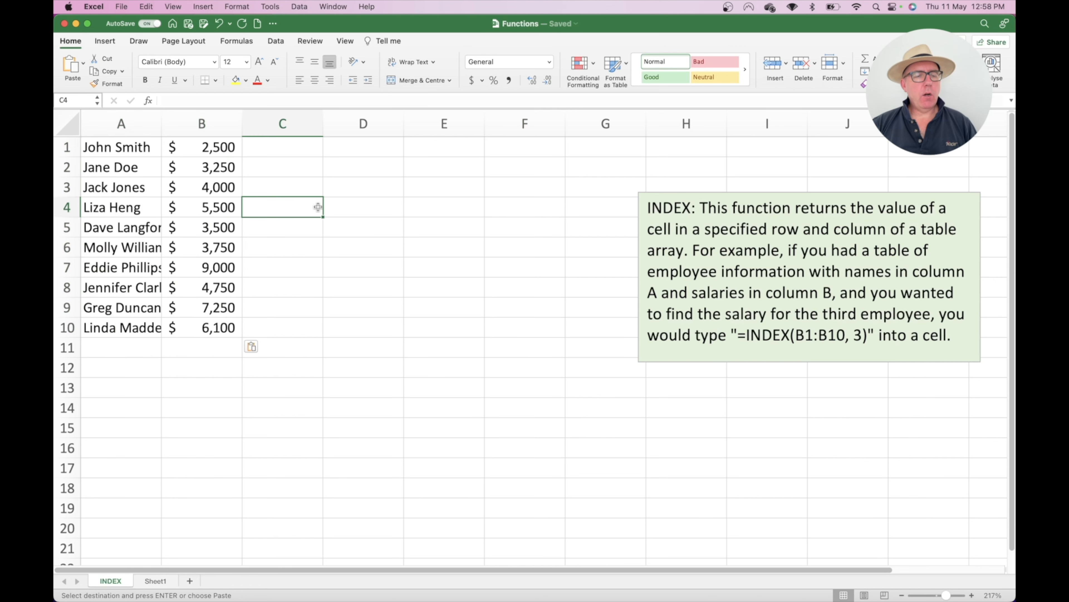
{"action": "left_click_drag", "start_coordinate": [161, 124], "coordinate": [161, 124]}
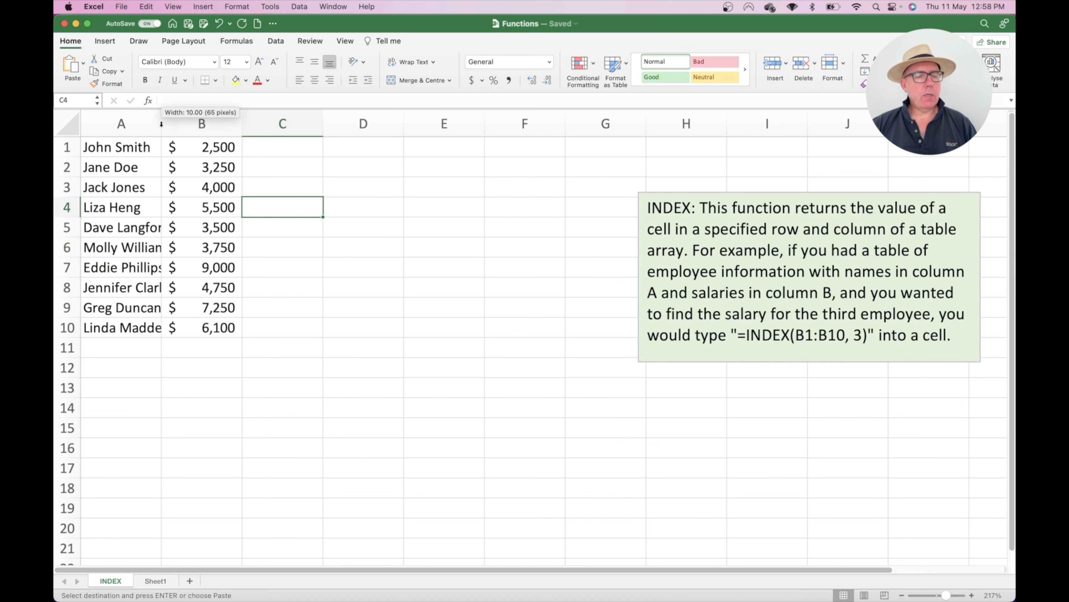
{"action": "double_click", "coordinate": [161, 124]}
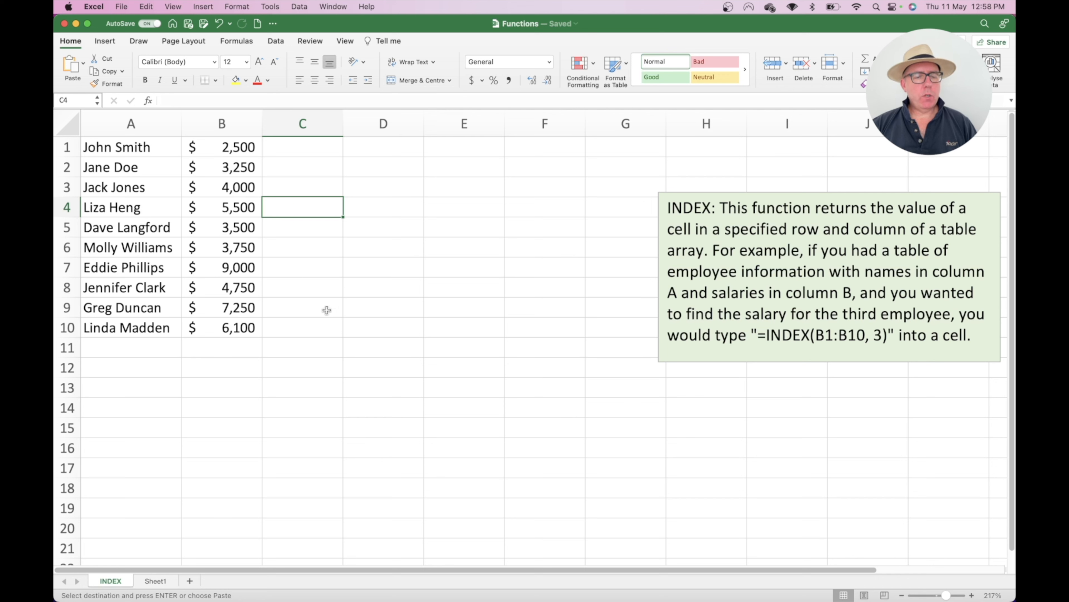
{"action": "left_click", "coordinate": [388, 330]}
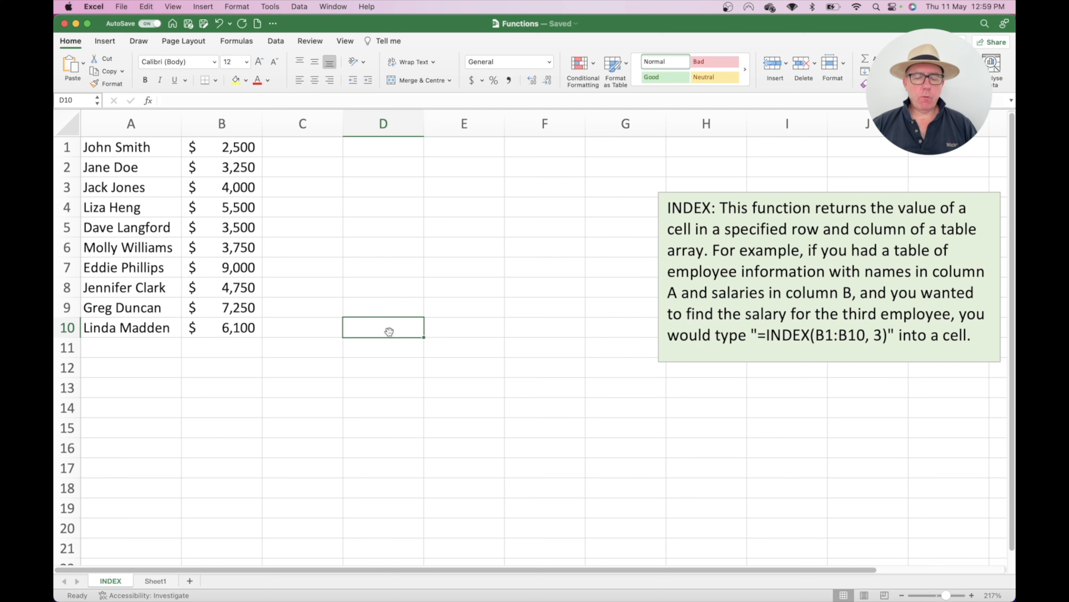
{"action": "type", "text": "=ind"}
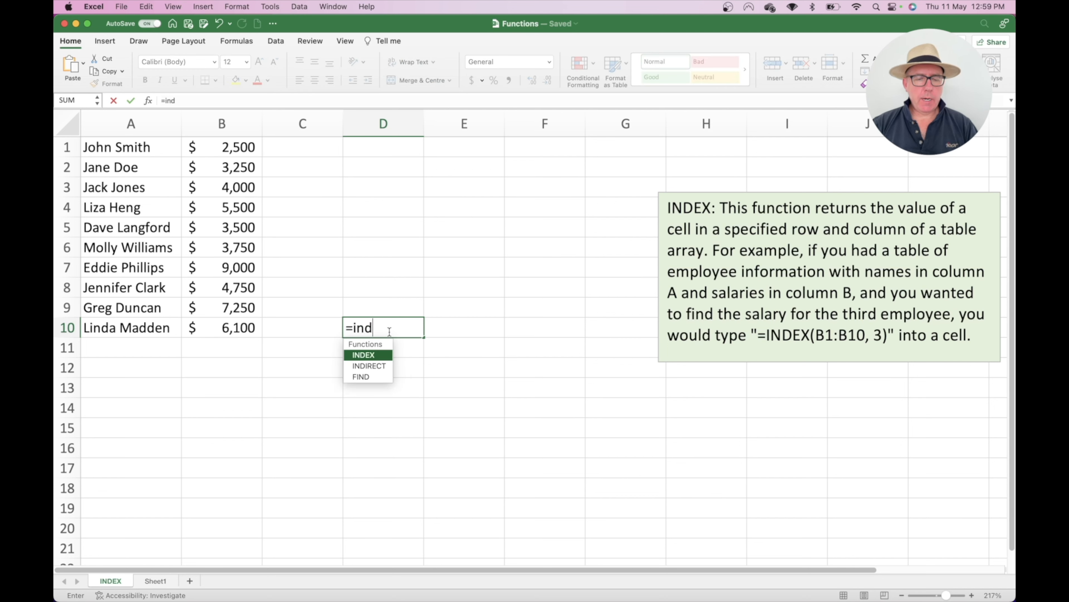
{"action": "double_click", "coordinate": [373, 356]}
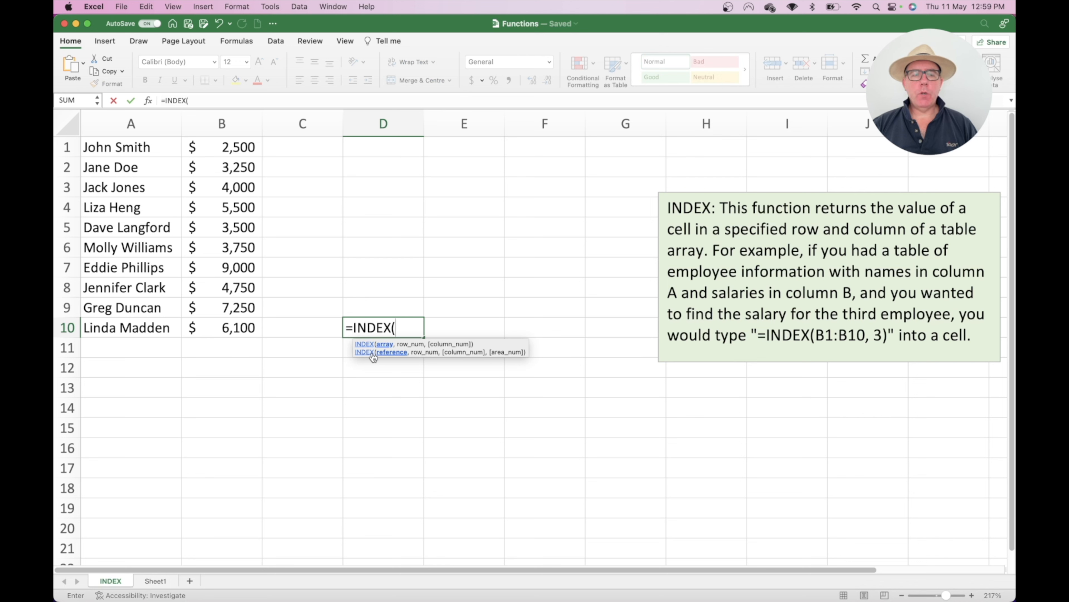
{"action": "left_click_drag", "start_coordinate": [241, 149], "coordinate": [241, 326]}
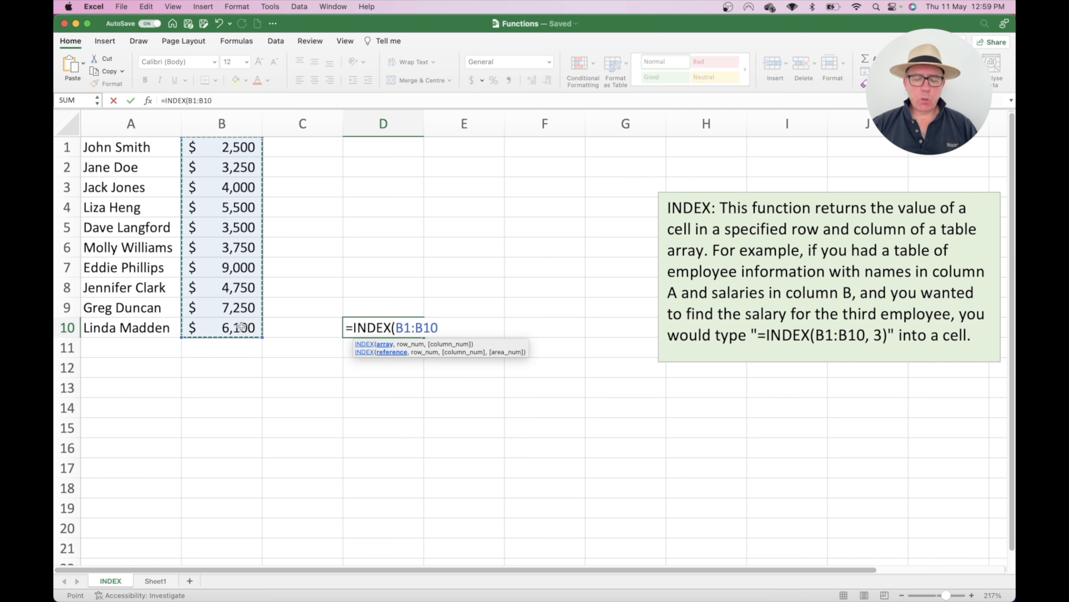
{"action": "type", "text": ", 3"}
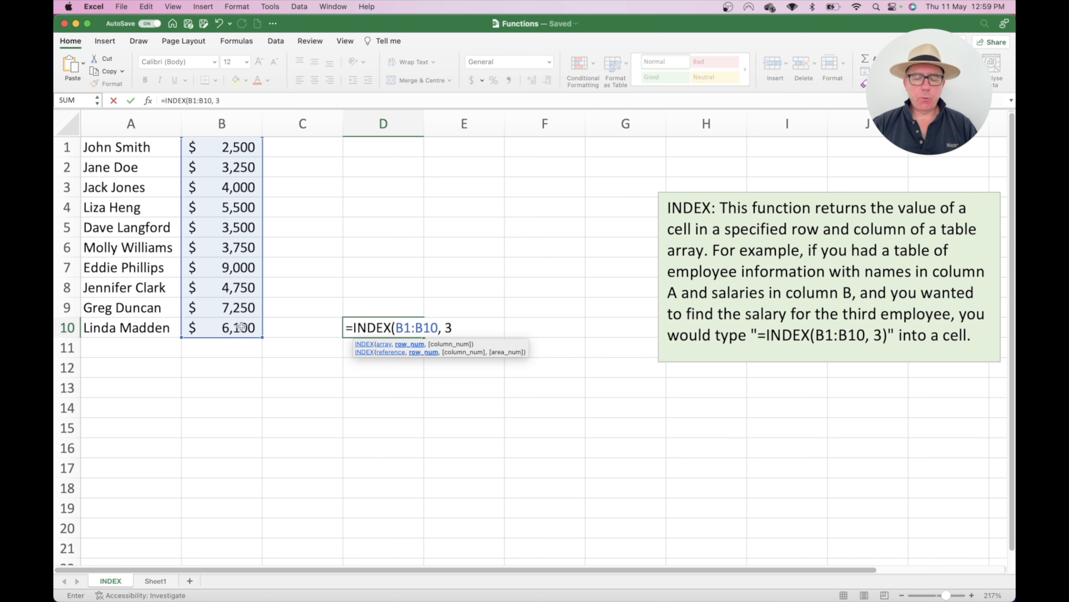
{"action": "type", "text": ")"}
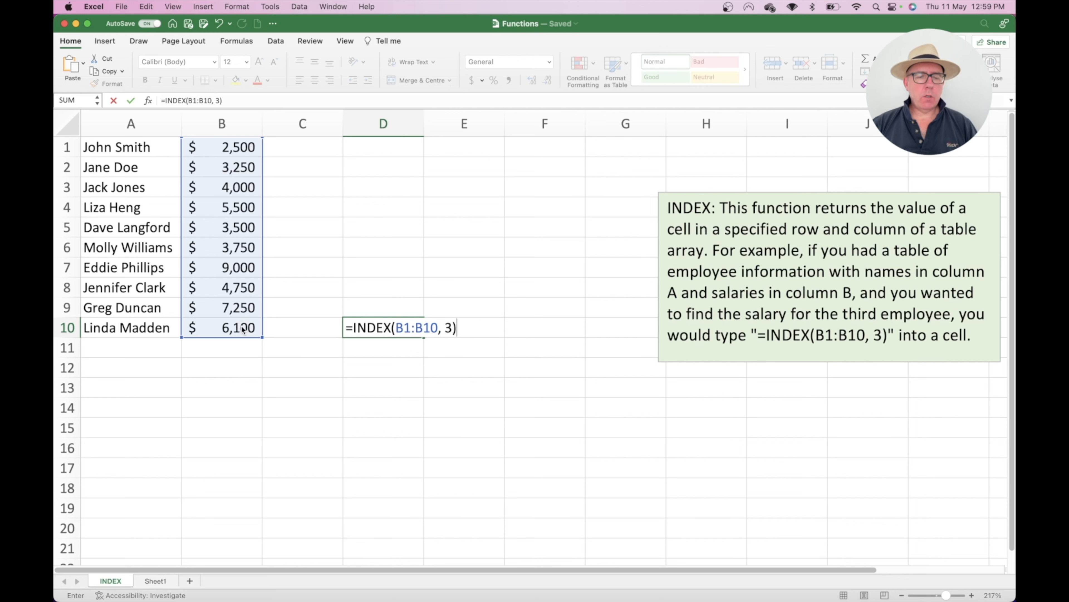
{"action": "key", "text": "Return"}
{"action": "left_click", "coordinate": [395, 328]}
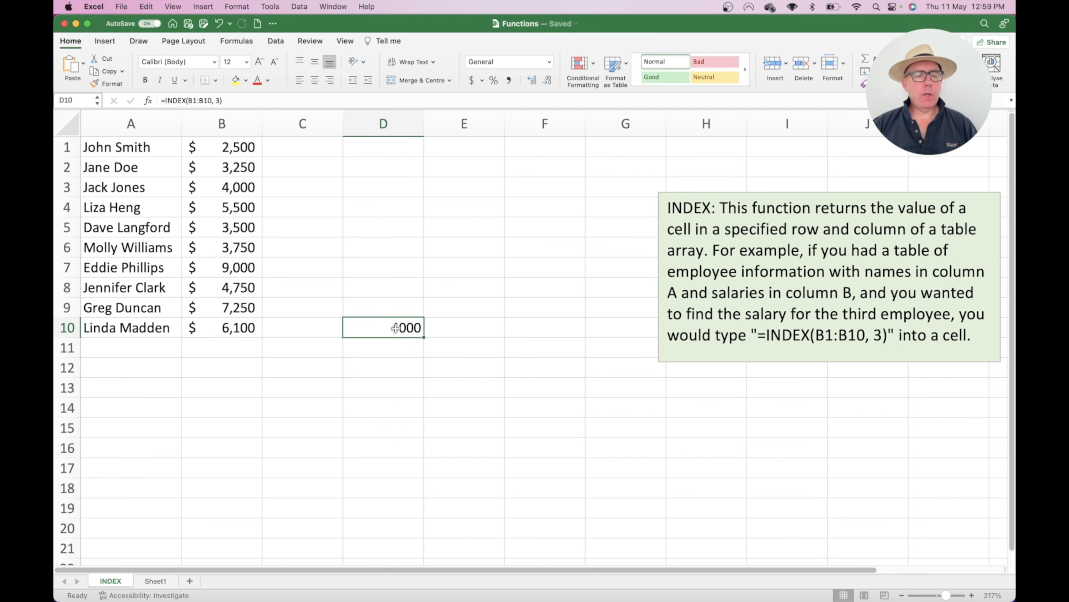
{"action": "left_click", "coordinate": [245, 157]}
{"action": "left_click", "coordinate": [244, 169]}
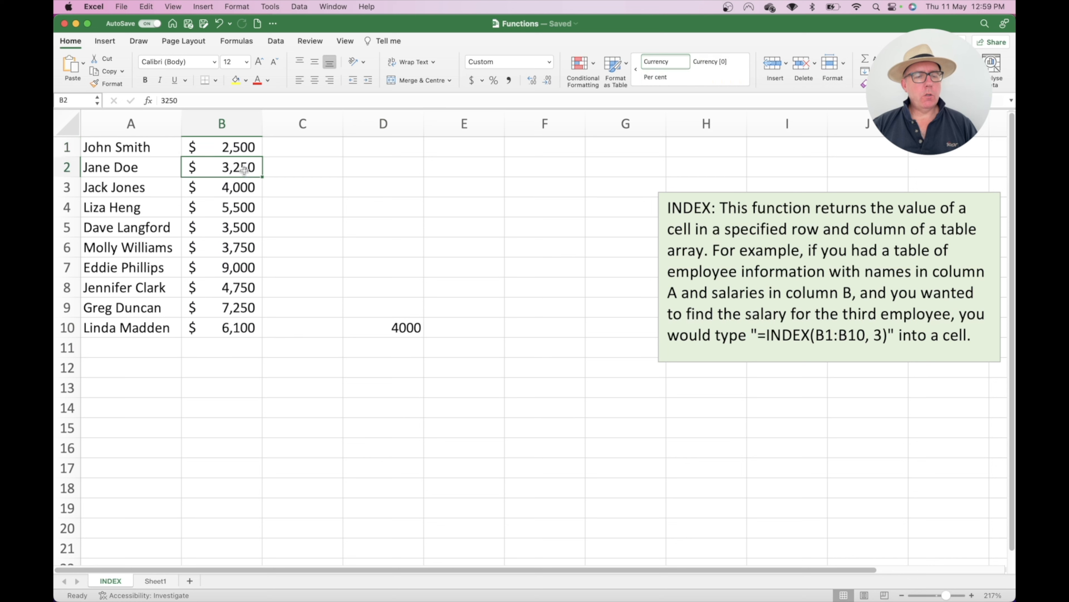
{"action": "left_click", "coordinate": [244, 184]}
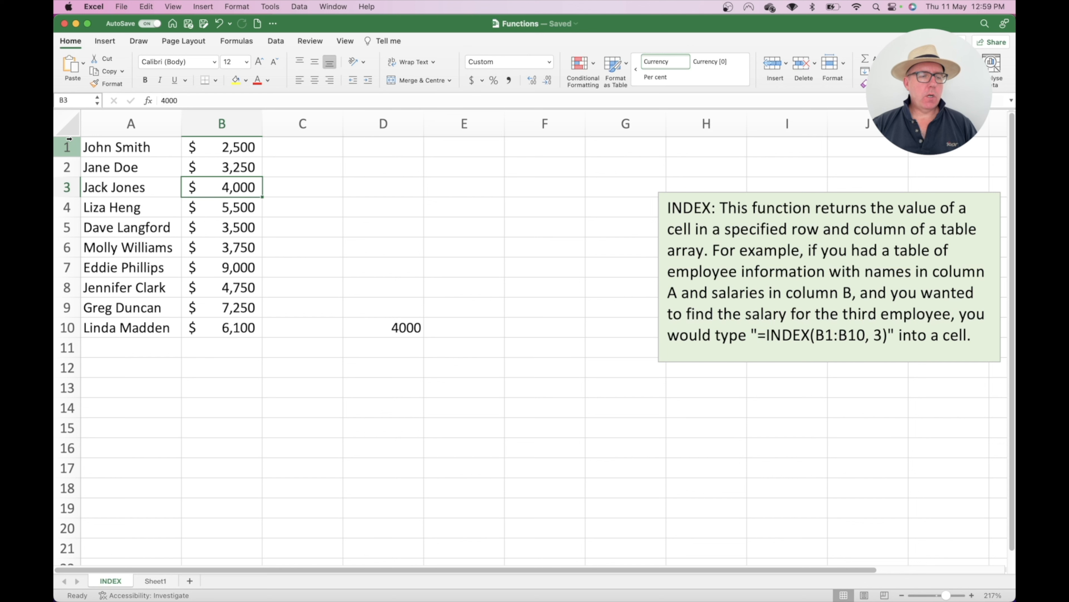
{"action": "left_click", "coordinate": [386, 329]}
Step: Clear D10, insert a blank top row, and add headers Name and Salary in A1:B1
{"action": "key", "text": "Delete"}
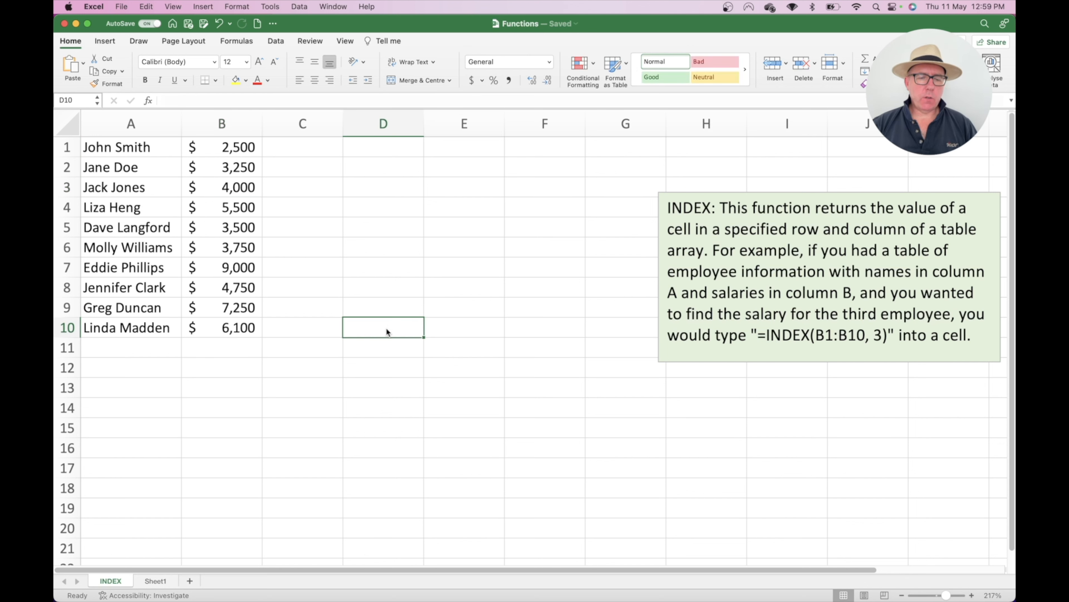
{"action": "left_click", "coordinate": [68, 147]}
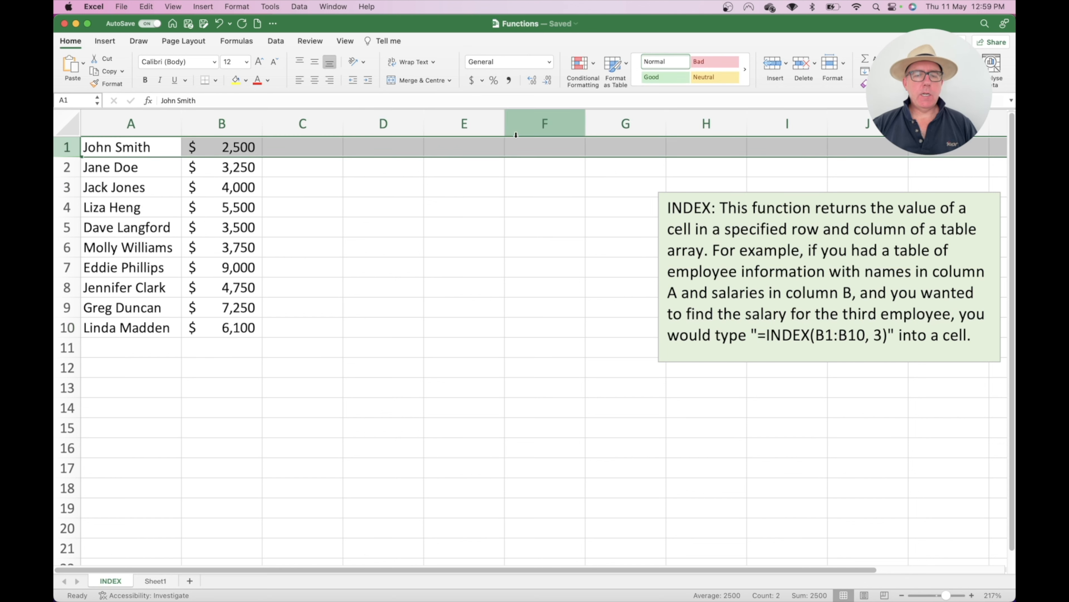
{"action": "left_click", "coordinate": [776, 67]}
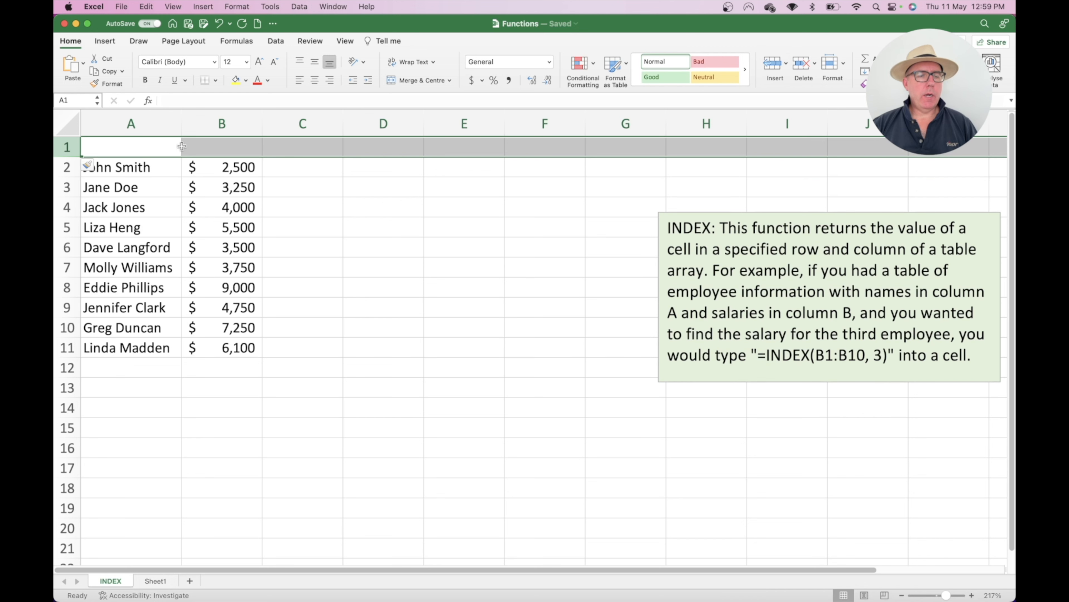
{"action": "left_click", "coordinate": [140, 148]}
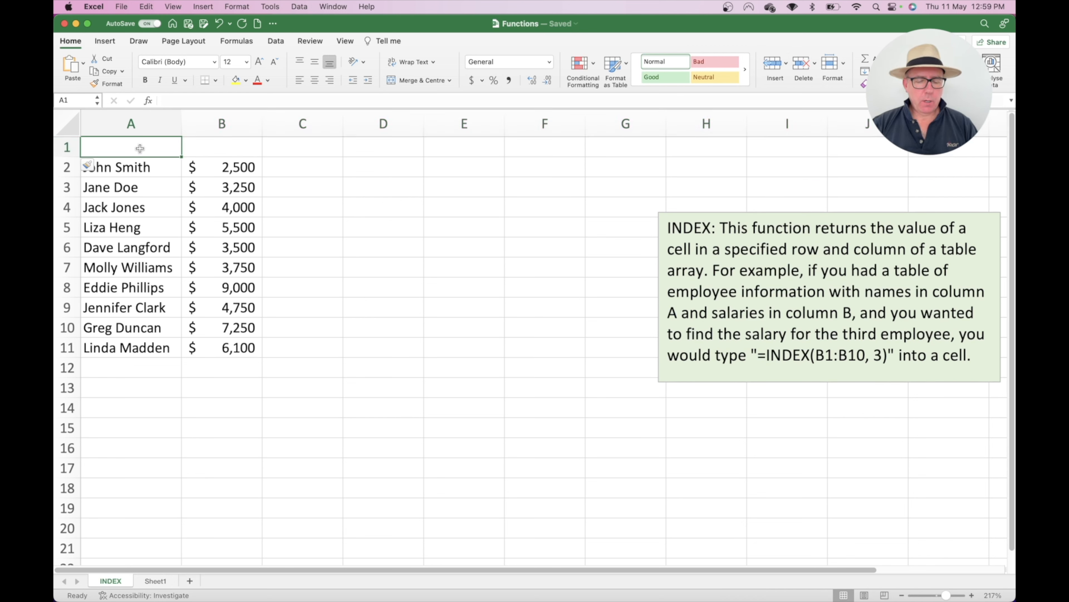
{"action": "type", "text": "Name"}
{"action": "key", "text": "Tab"}
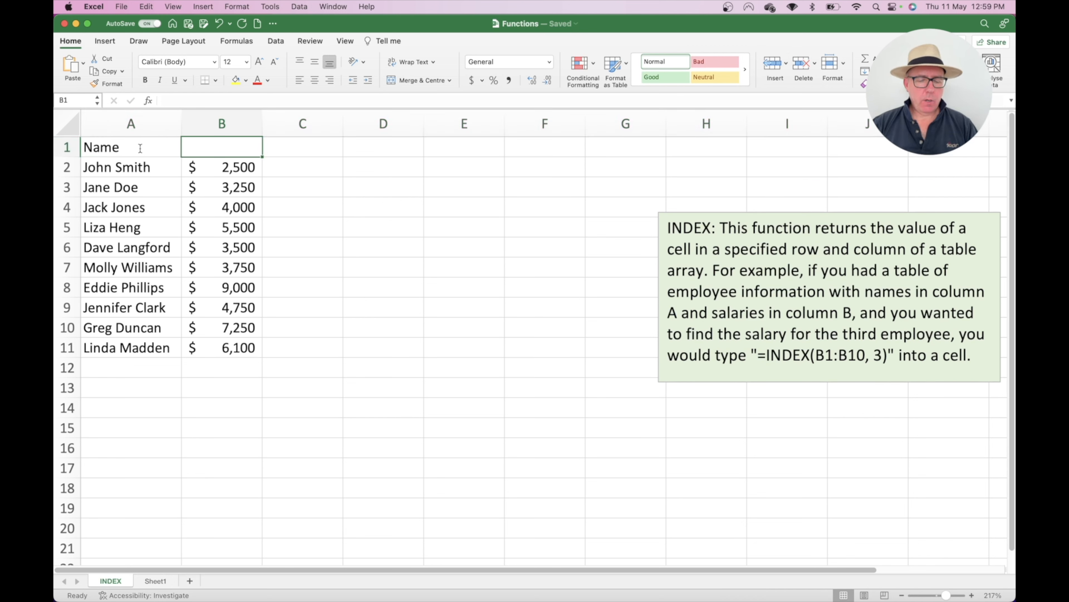
{"action": "type", "text": "Salary"}
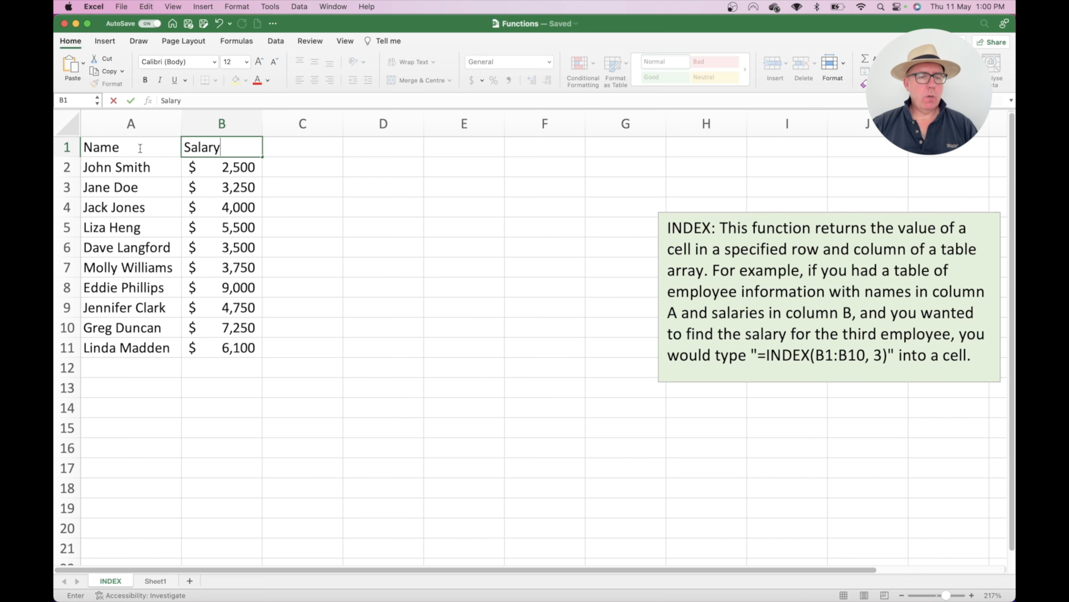
{"action": "key", "text": "Return"}
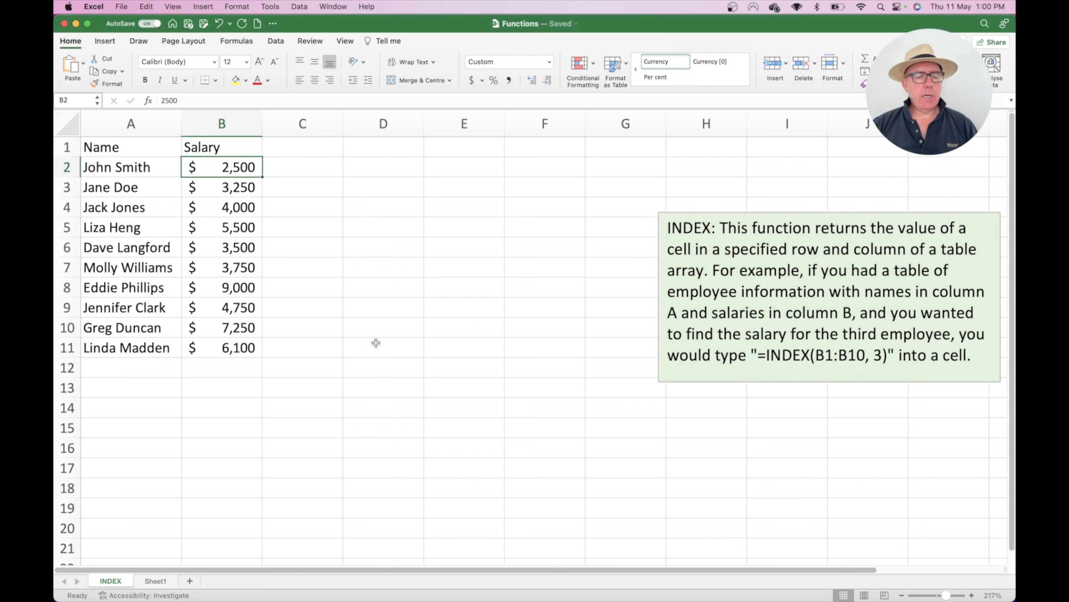
{"action": "left_click", "coordinate": [376, 342]}
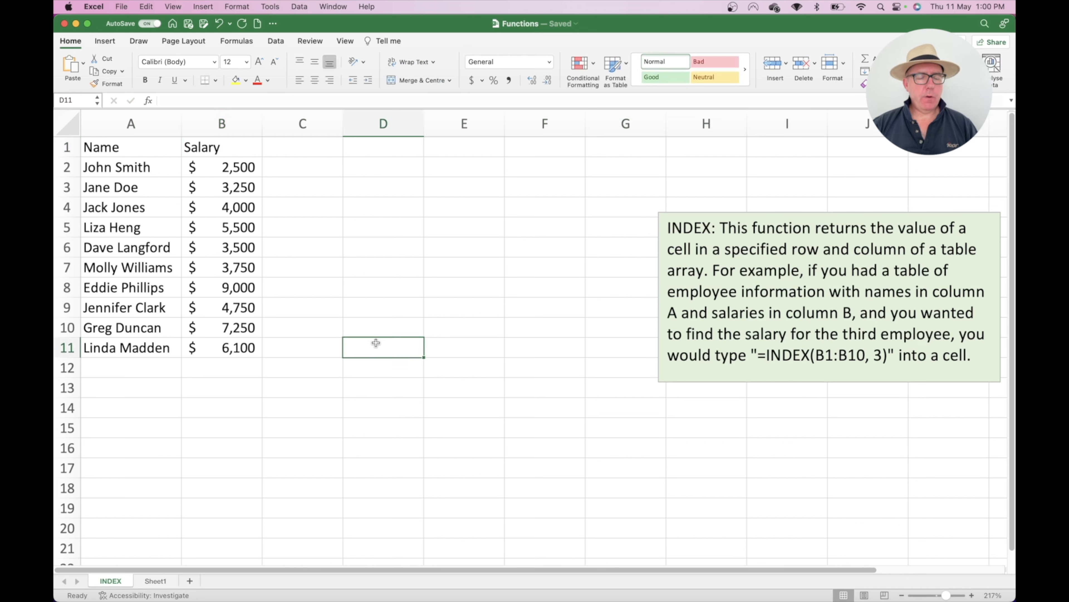
Step: Enter =INDEX(B1:B11,3) in D11, returning 3250, and check that B3 is the third row
{"action": "type", "text": "=inde"}
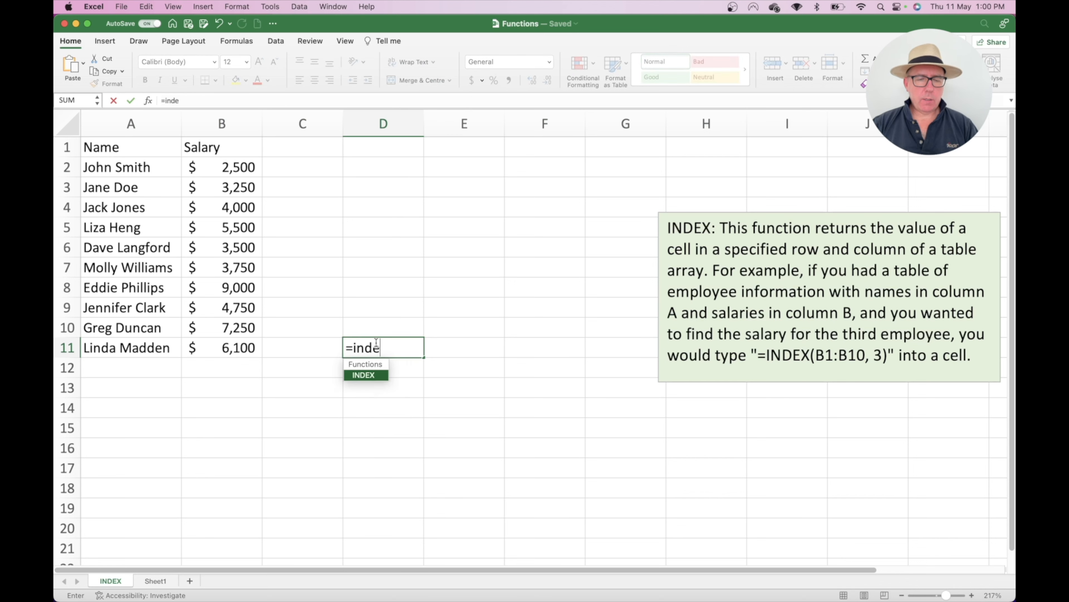
{"action": "type", "text": "x("}
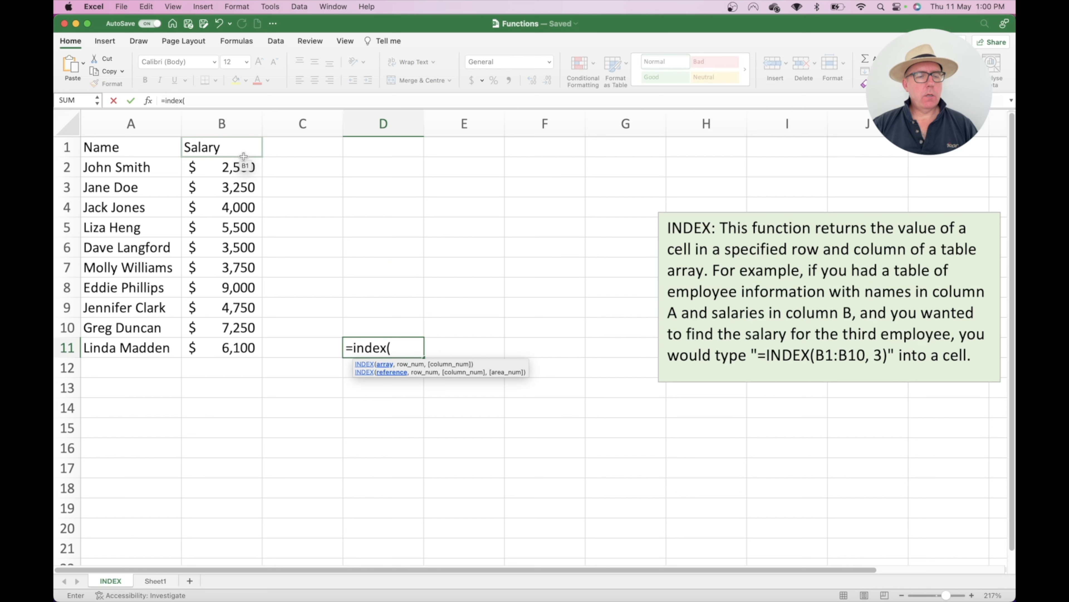
{"action": "left_click_drag", "start_coordinate": [243, 151], "coordinate": [246, 344]}
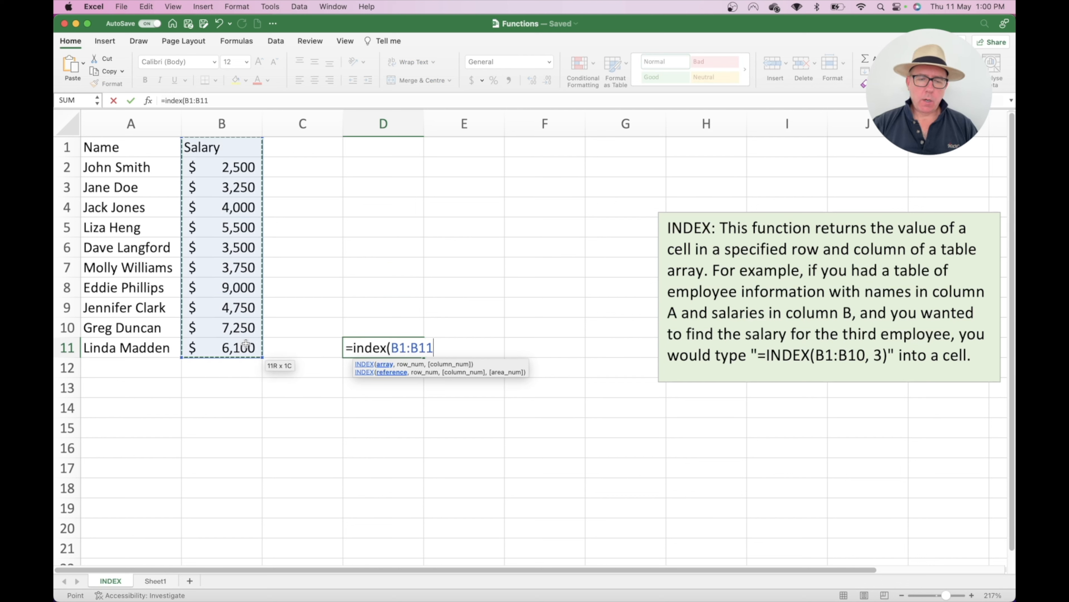
{"action": "type", "text": ")"}
{"action": "key", "text": "BackSpace"}
{"action": "type", "text": ","}
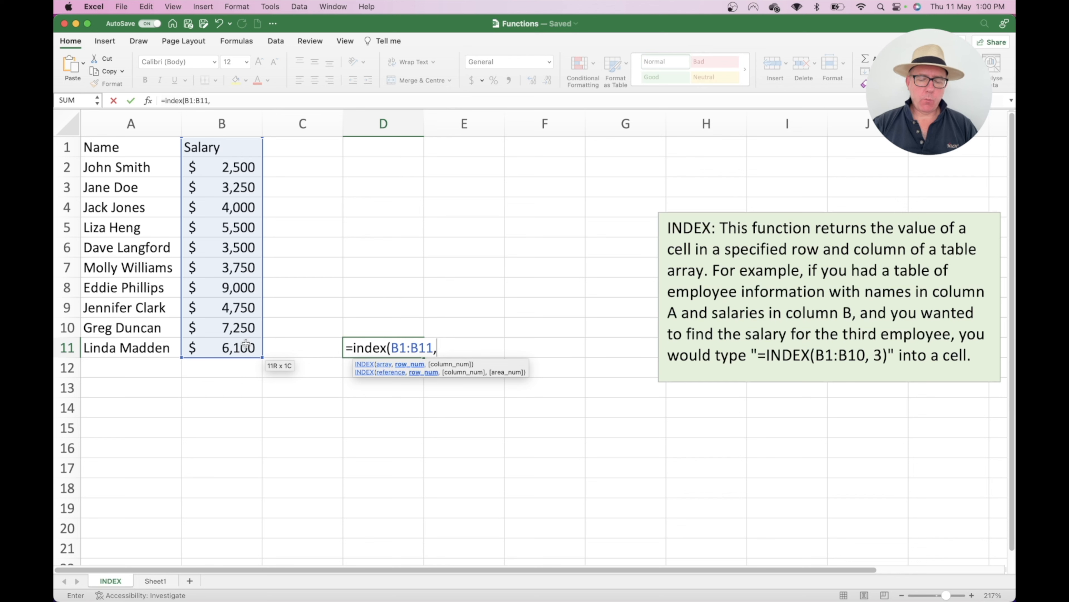
{"action": "type", "text": "3)"}
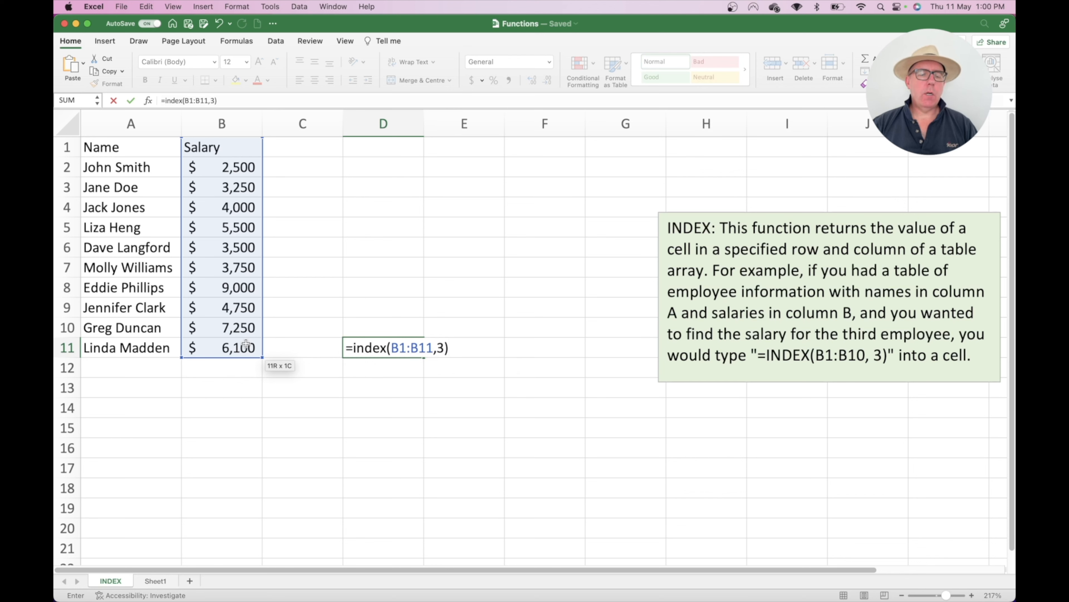
{"action": "key", "text": "Return"}
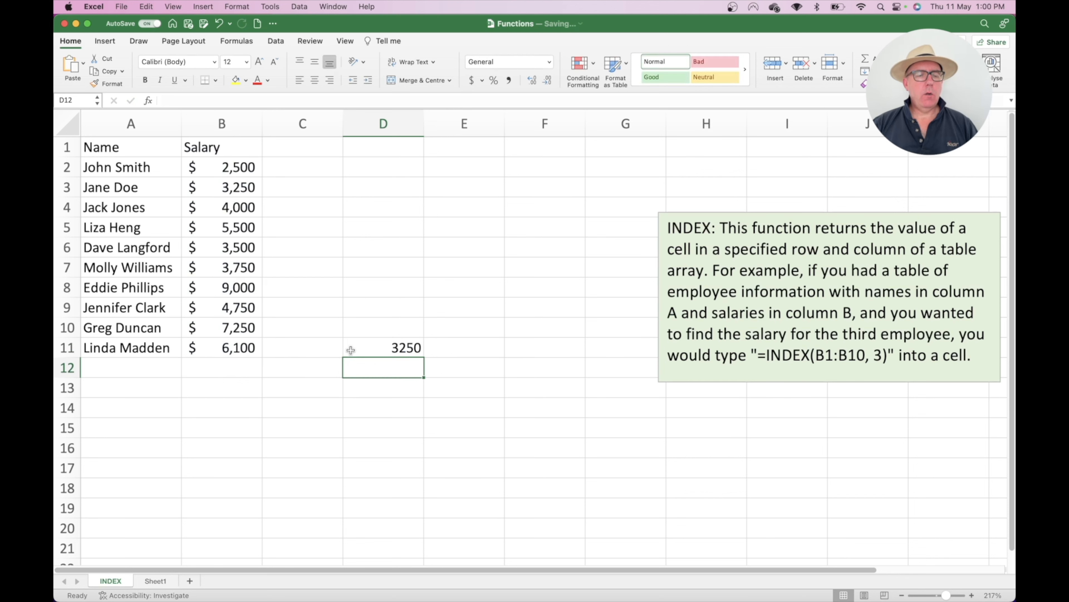
{"action": "left_click", "coordinate": [387, 340]}
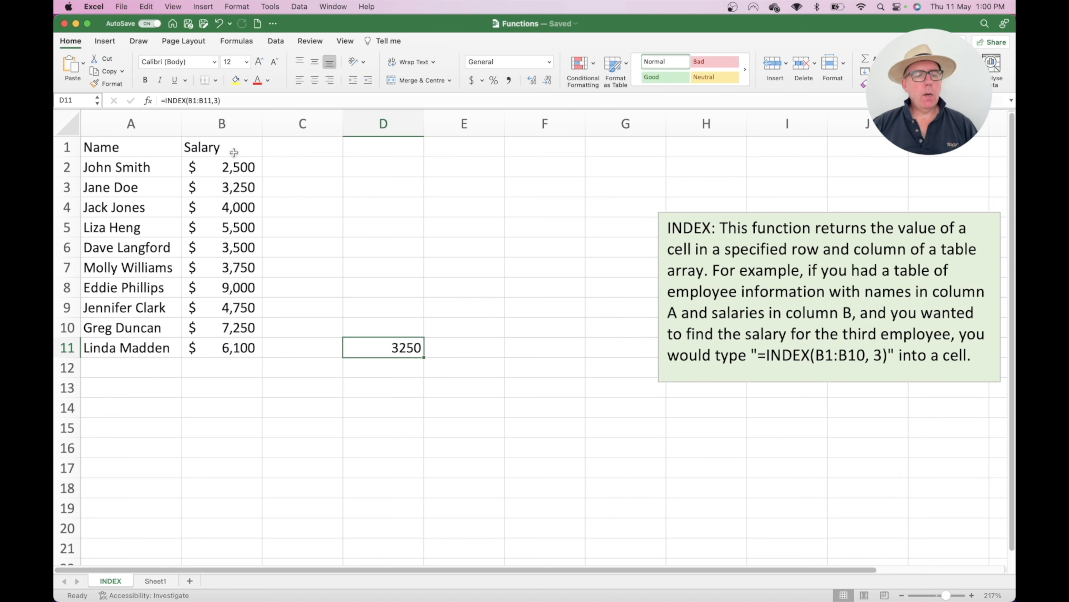
{"action": "left_click_drag", "start_coordinate": [233, 149], "coordinate": [234, 187]}
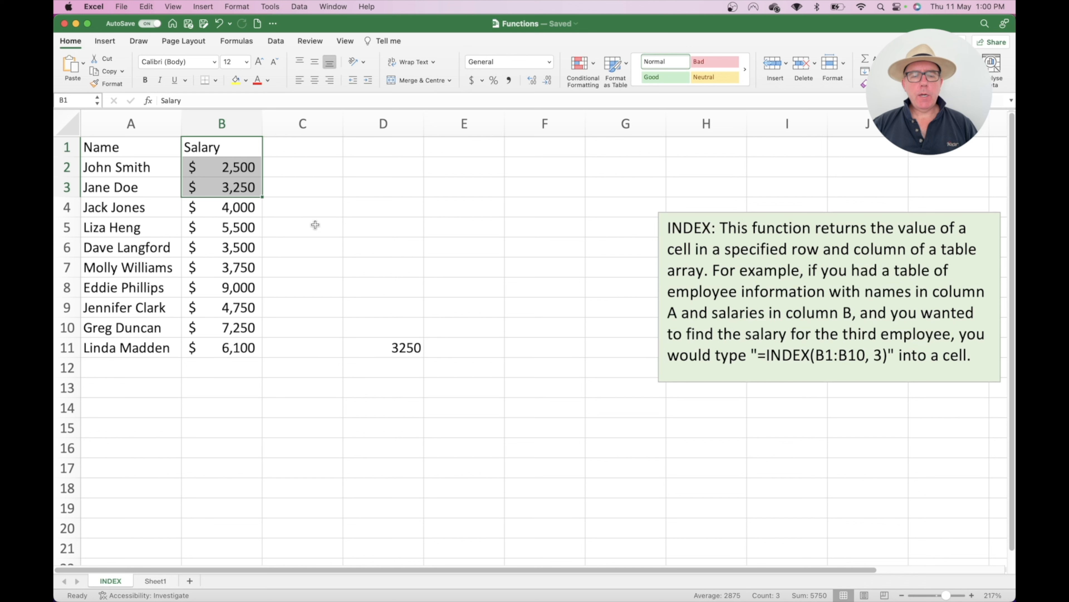
Step: Rewrite D11 as =INDEX(B2:B11,3), returning 4000 from B4
{"action": "left_click", "coordinate": [405, 344]}
{"action": "key", "text": "Delete"}
{"action": "type", "text": "="}
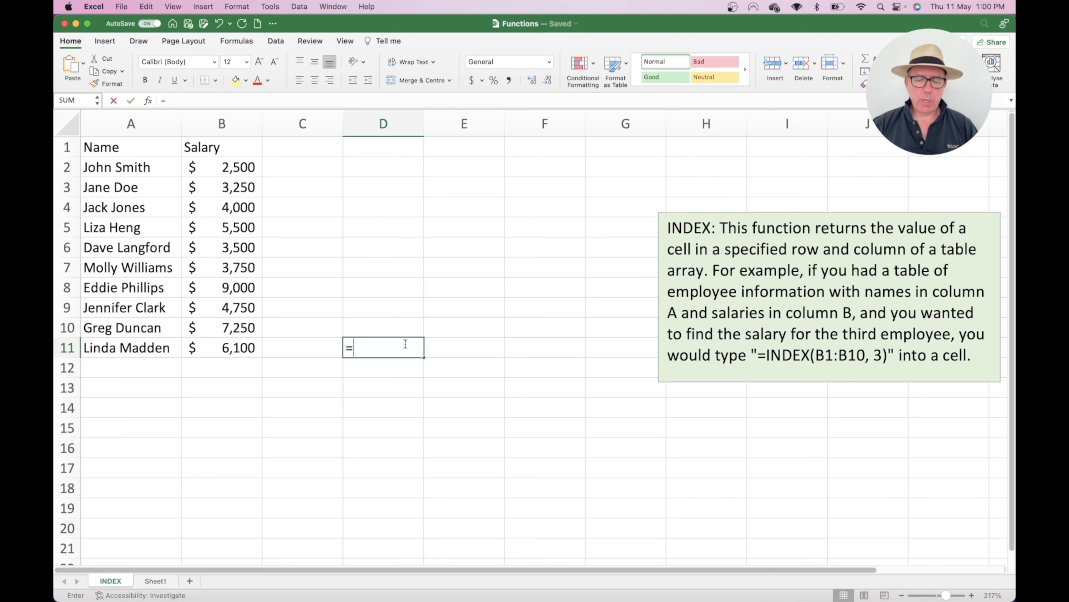
{"action": "type", "text": "index"}
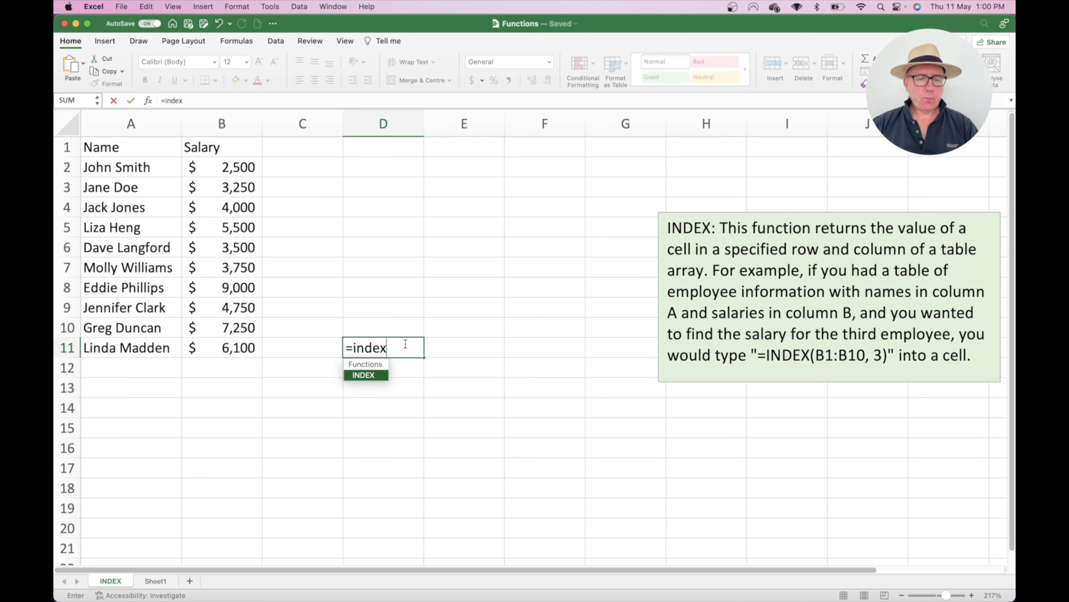
{"action": "type", "text": "("}
{"action": "left_click_drag", "start_coordinate": [238, 167], "coordinate": [238, 348]}
{"action": "type", "text": ",3)"}
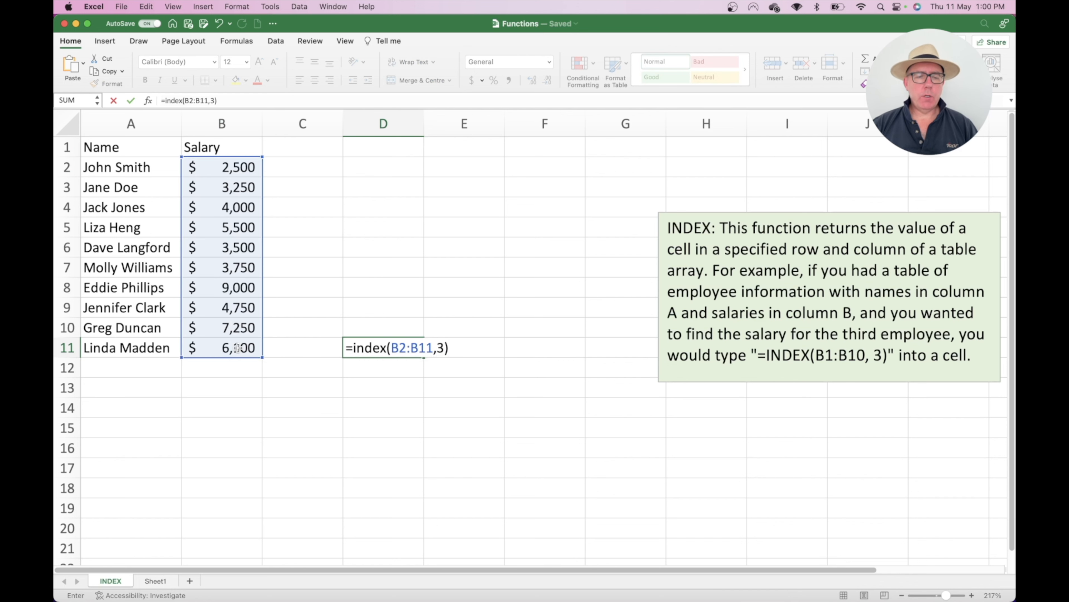
{"action": "key", "text": "Return"}
{"action": "left_click", "coordinate": [237, 203]}
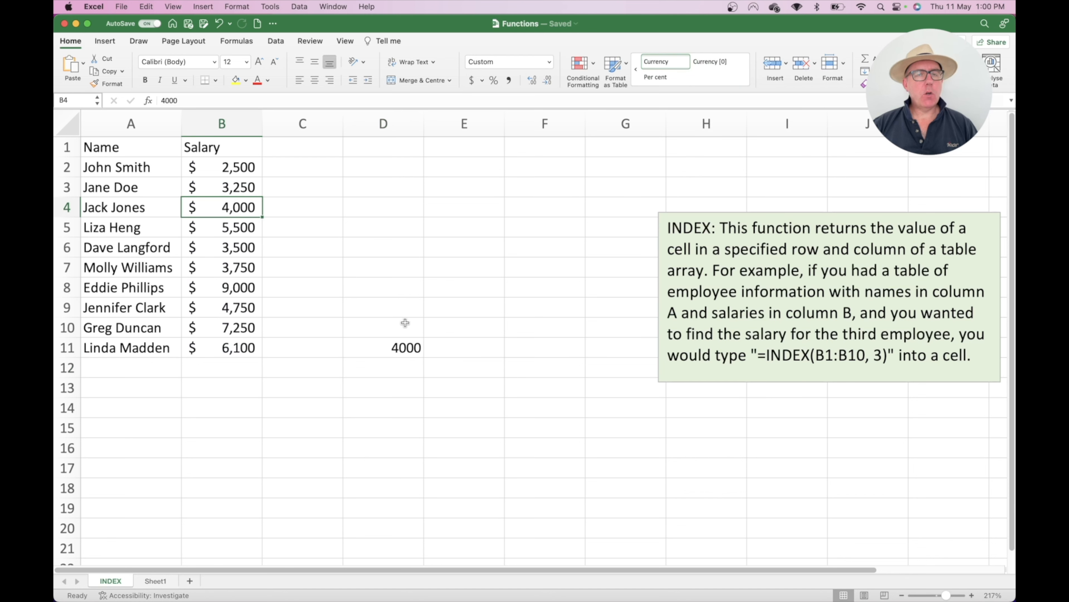
Step: Rewrite D11 as =INDEX(B1:B11, 3+1), which also returns 4000
{"action": "left_click", "coordinate": [408, 347]}
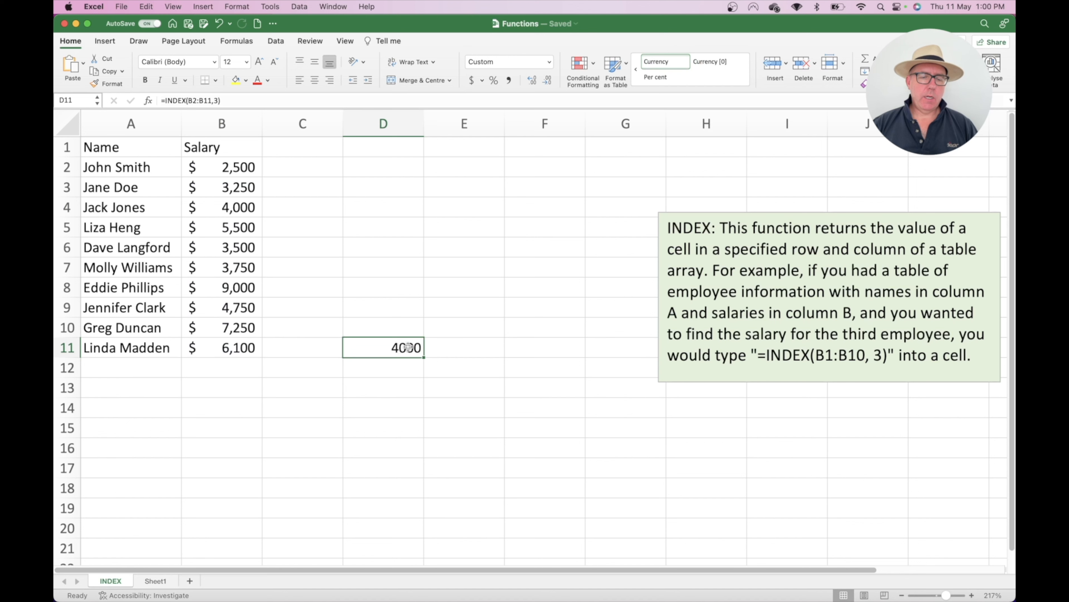
{"action": "key", "text": "Delete"}
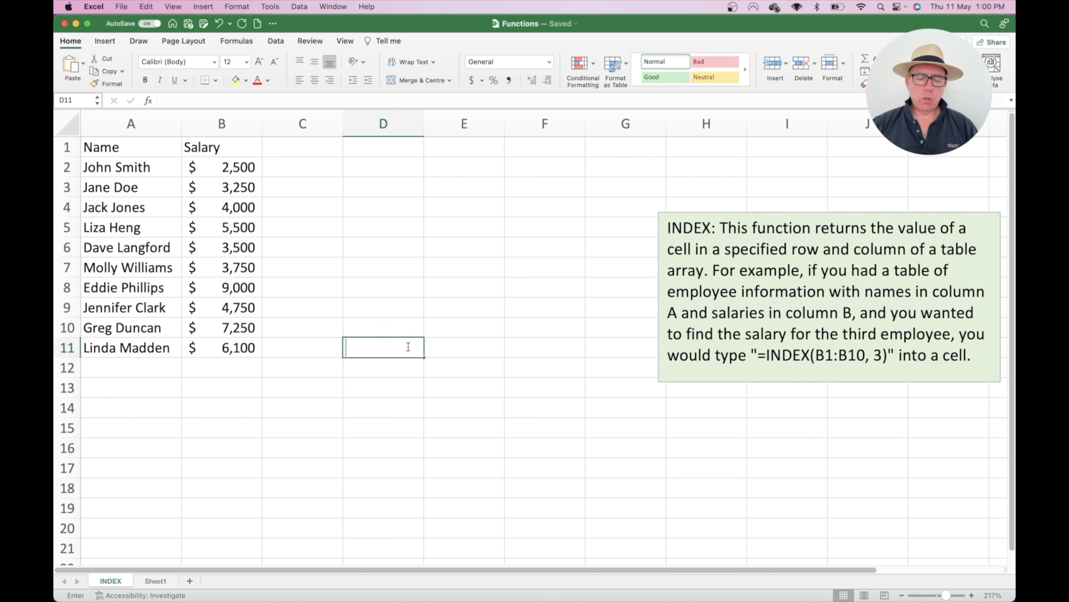
{"action": "type", "text": "=index("}
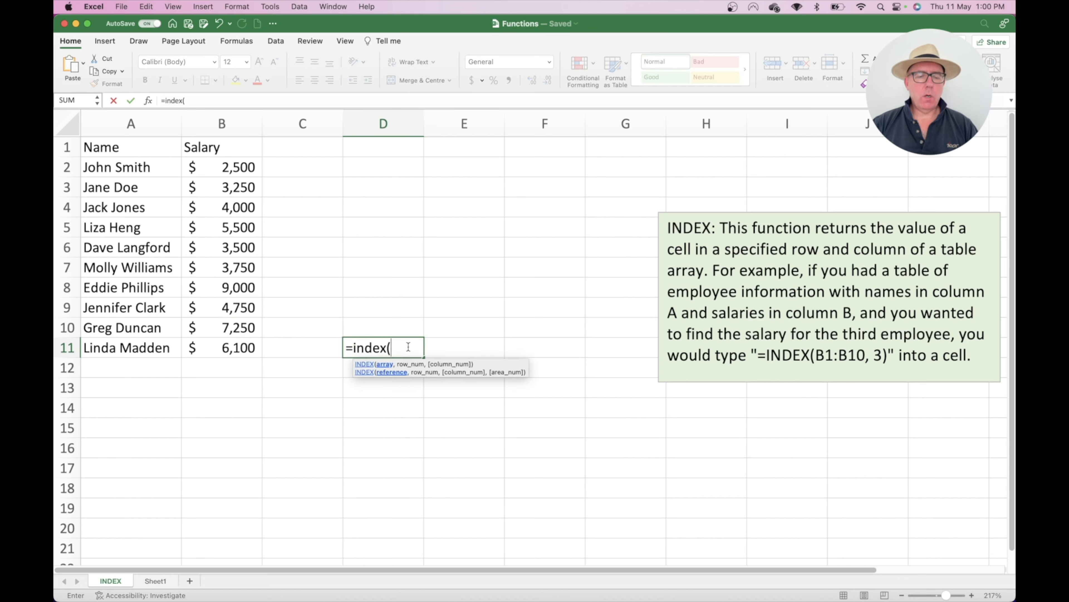
{"action": "left_click_drag", "start_coordinate": [246, 146], "coordinate": [238, 346]}
{"action": "type", "text": ")"}
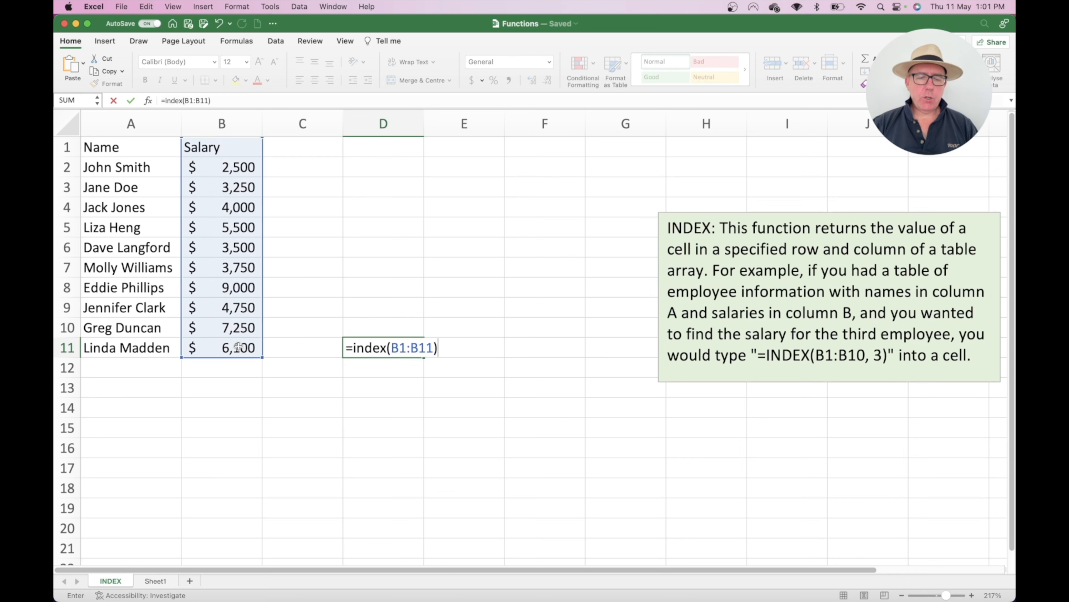
{"action": "key", "text": "BackSpace"}
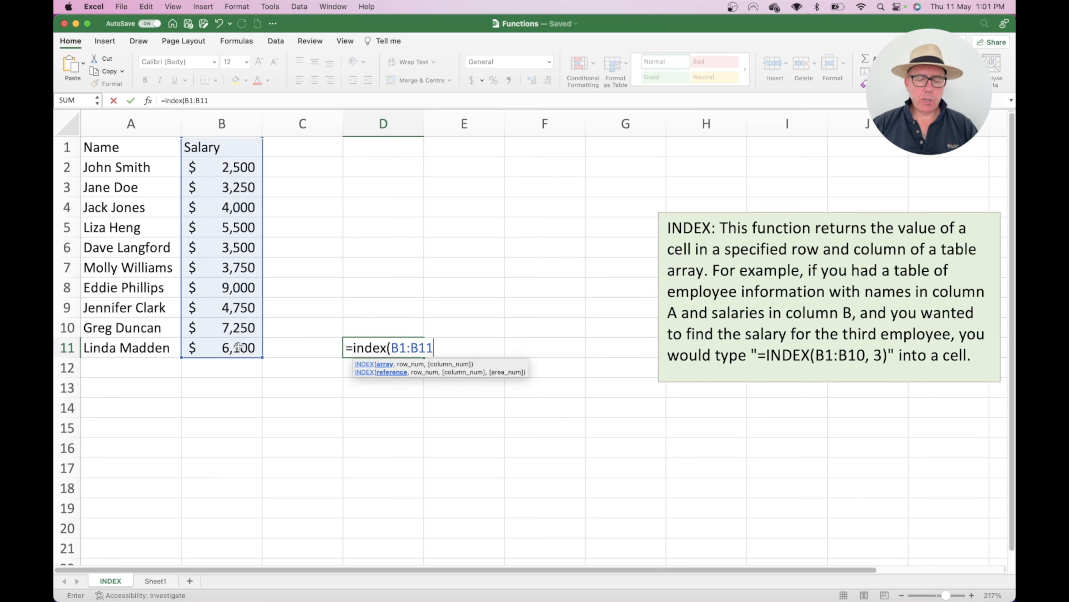
{"action": "type", "text": ", 3+1"}
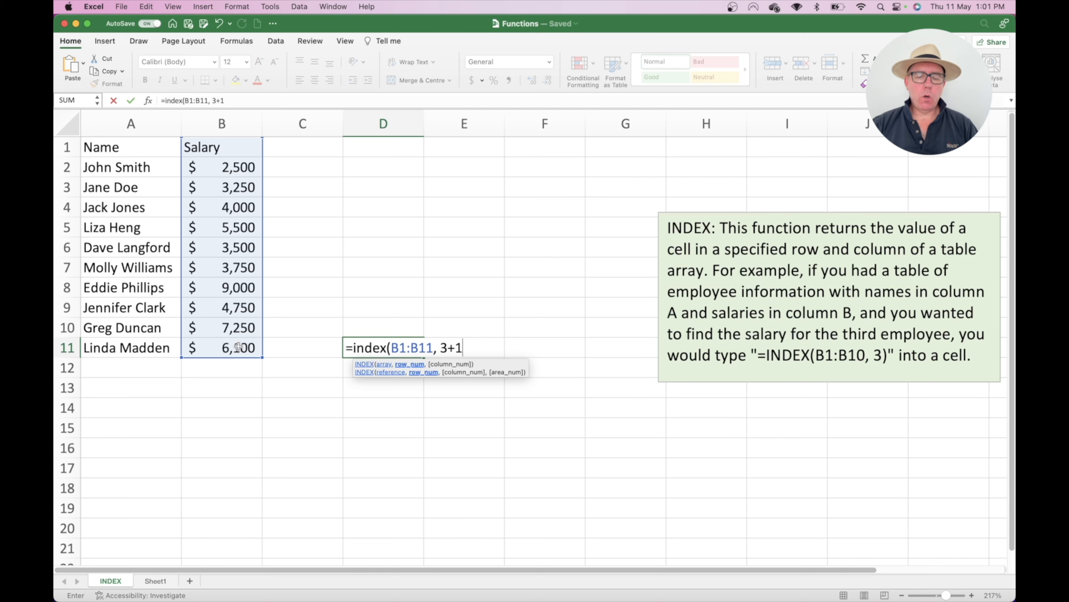
{"action": "type", "text": ")"}
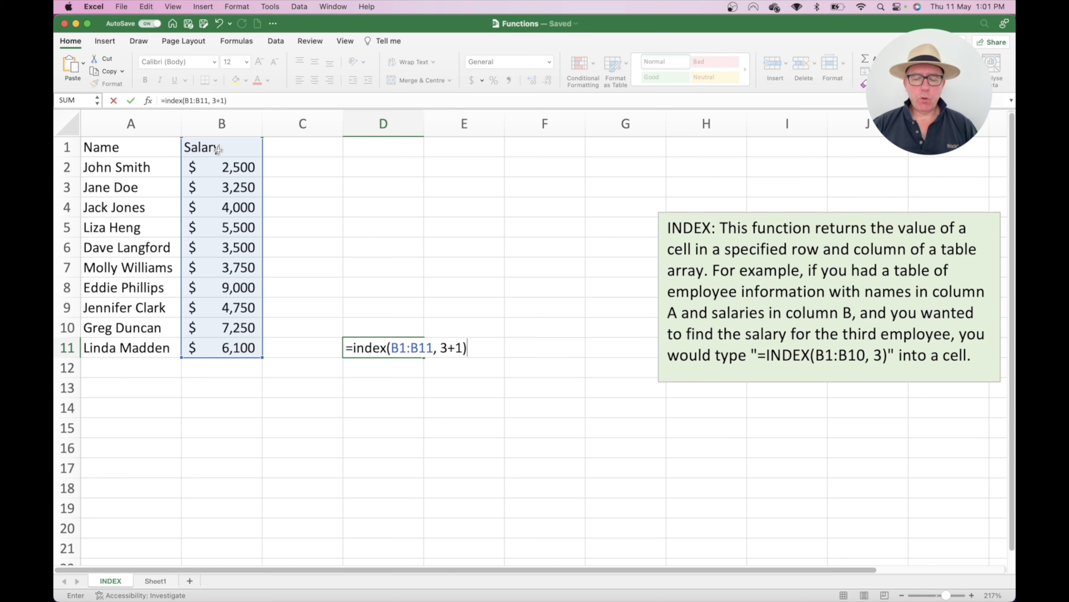
{"action": "key", "text": "Return"}
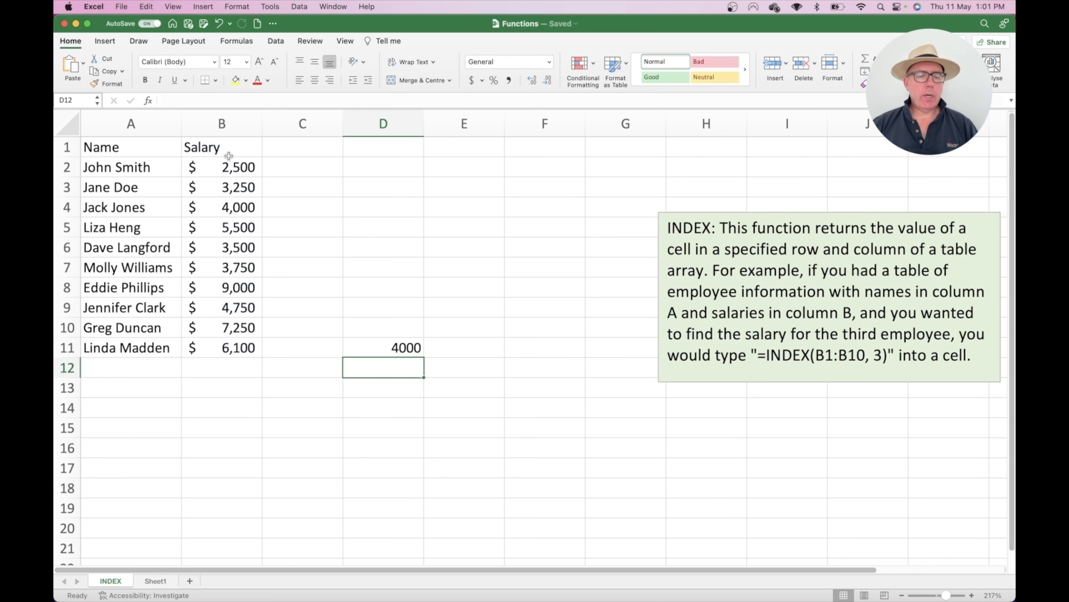
{"action": "left_click", "coordinate": [386, 344]}
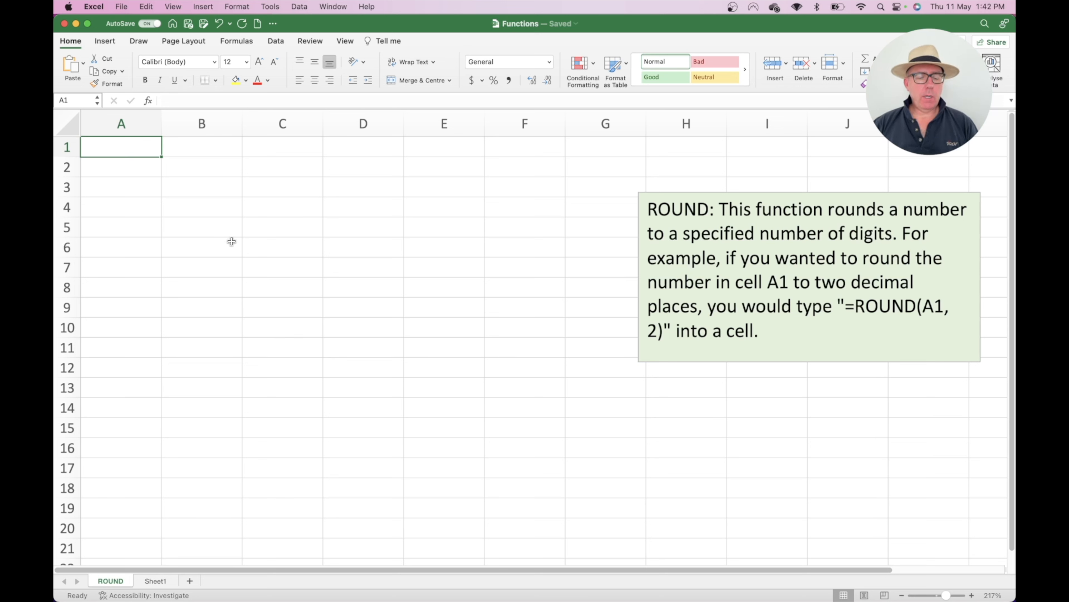
Step: Enter 4679.2358 in A1 and =ROUND(A1,2) in B1 so B1 shows 4679.24
{"action": "type", "text": "46"}
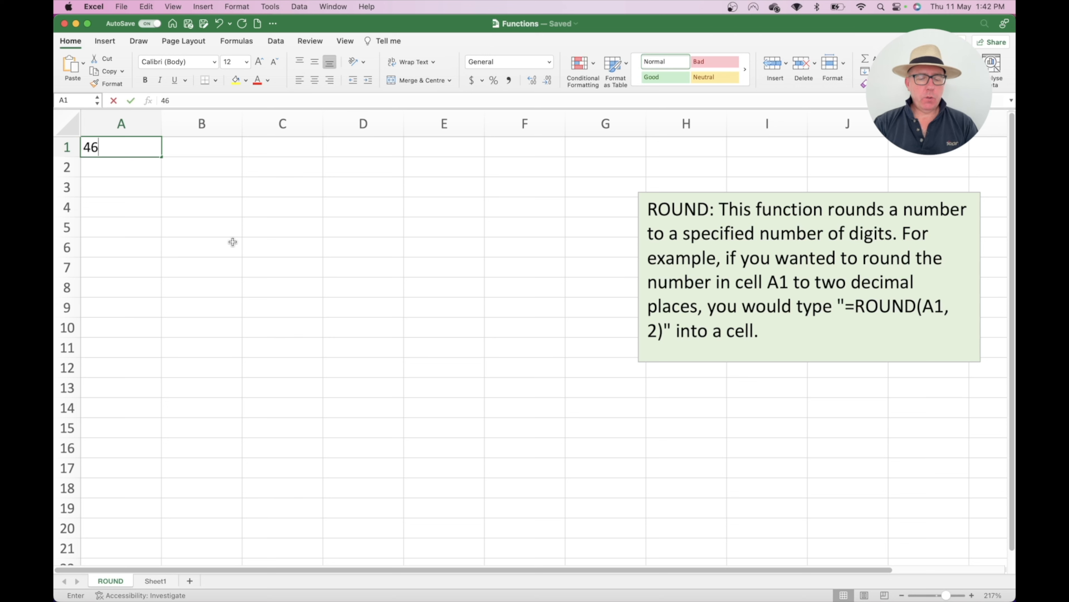
{"action": "type", "text": "79."}
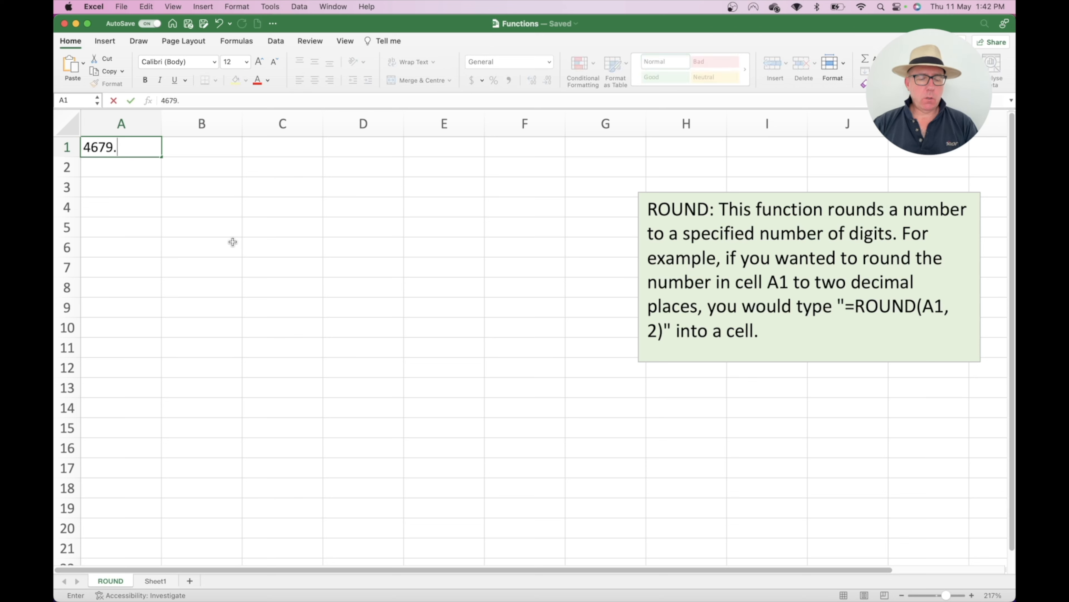
{"action": "type", "text": "2358"}
{"action": "key", "text": "Return"}
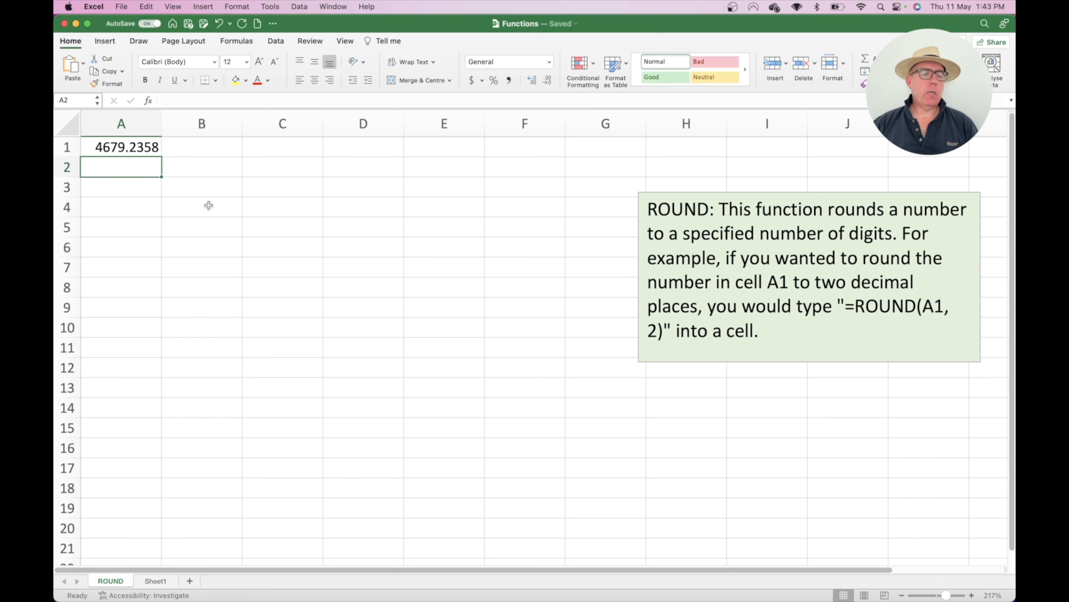
{"action": "left_click", "coordinate": [199, 147]}
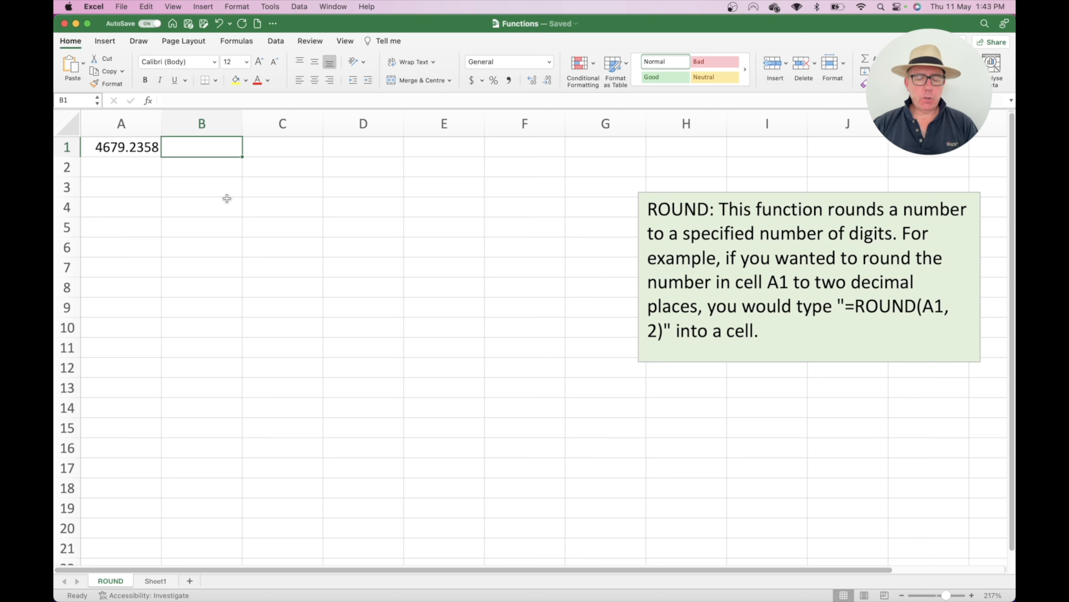
{"action": "type", "text": "=round"}
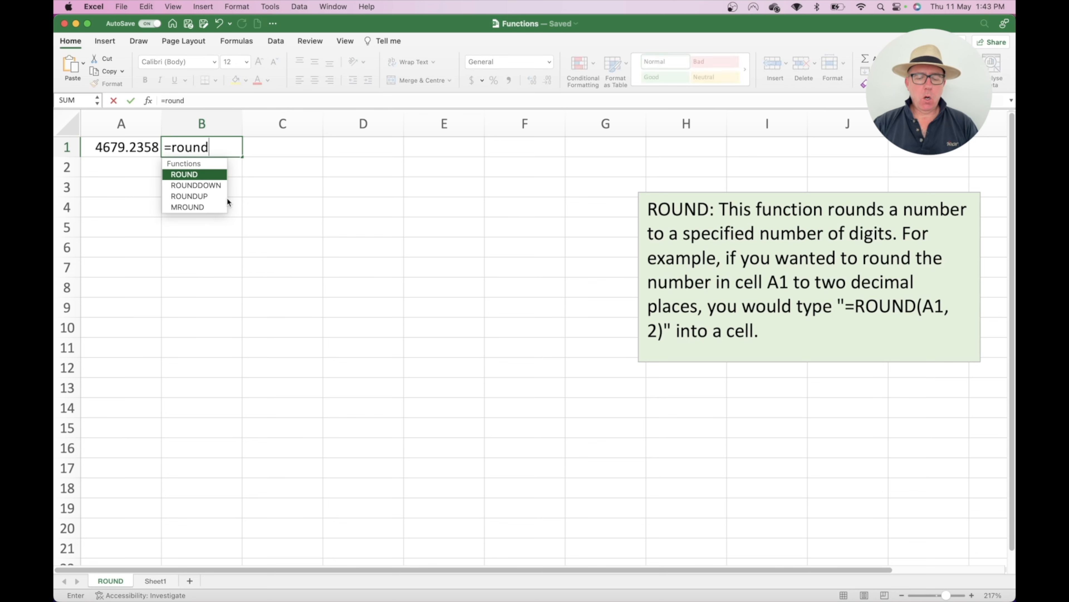
{"action": "type", "text": "("}
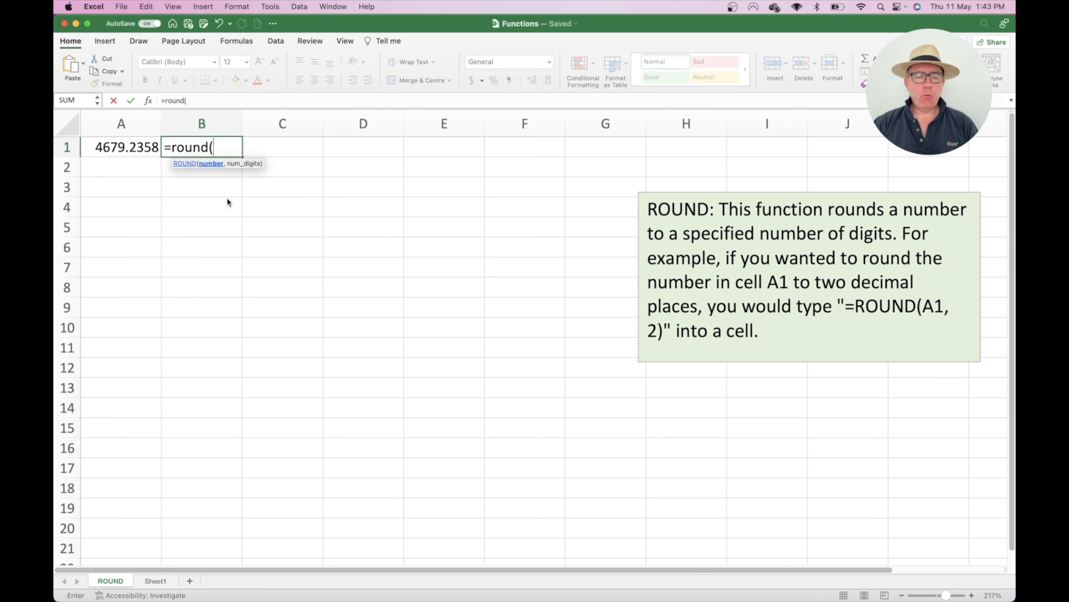
{"action": "left_click", "coordinate": [133, 148]}
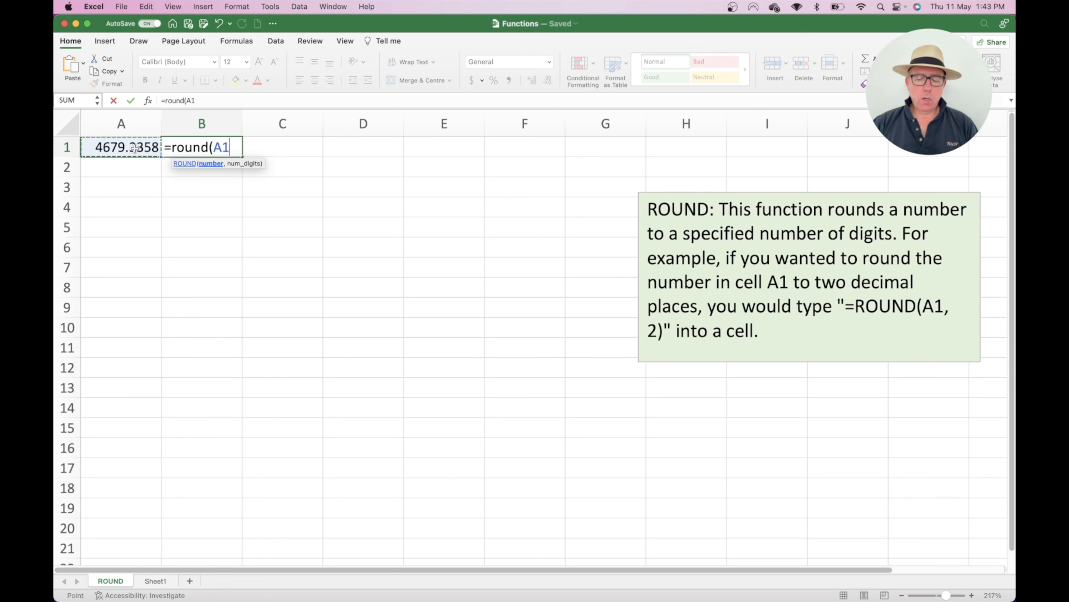
{"action": "type", "text": ",2"}
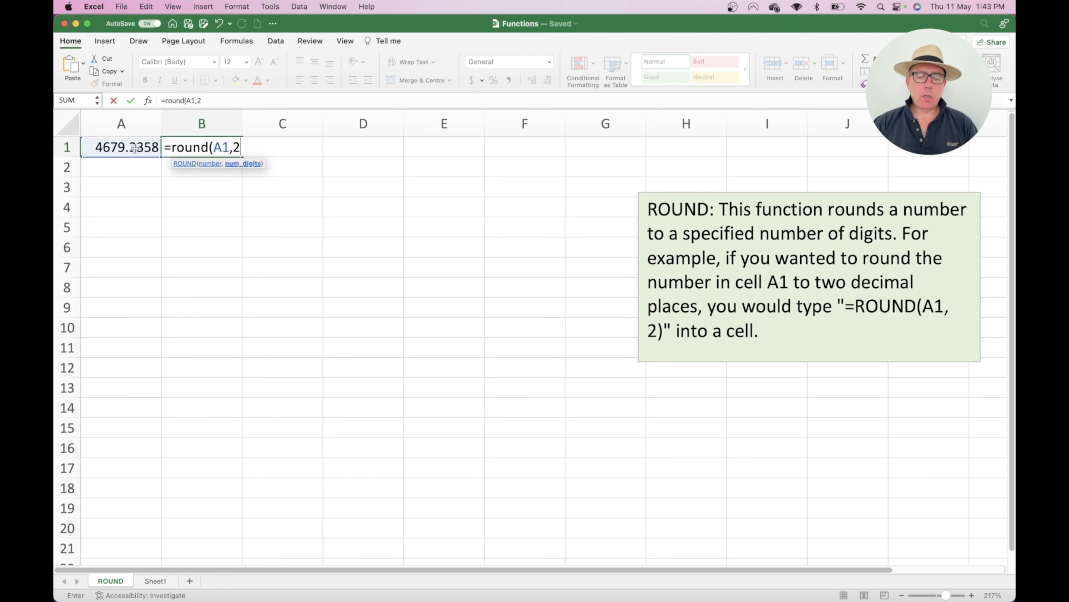
{"action": "type", "text": ")"}
{"action": "key", "text": "Return"}
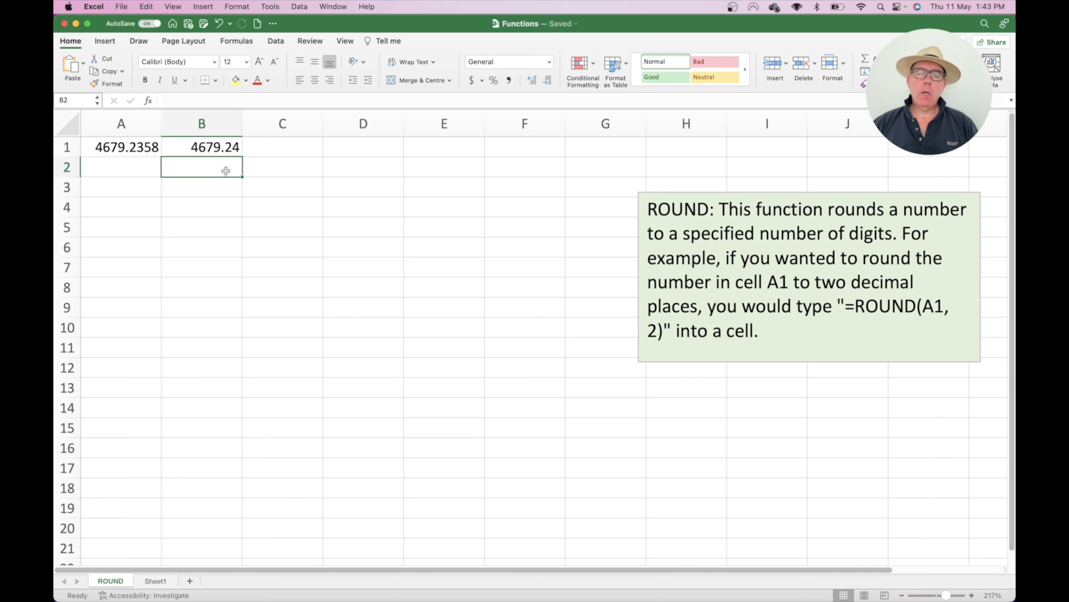
Step: Change B1's ROUND digits argument from 2 to 0 so it shows 4679
{"action": "double_click", "coordinate": [231, 147]}
{"action": "left_click", "coordinate": [251, 147]}
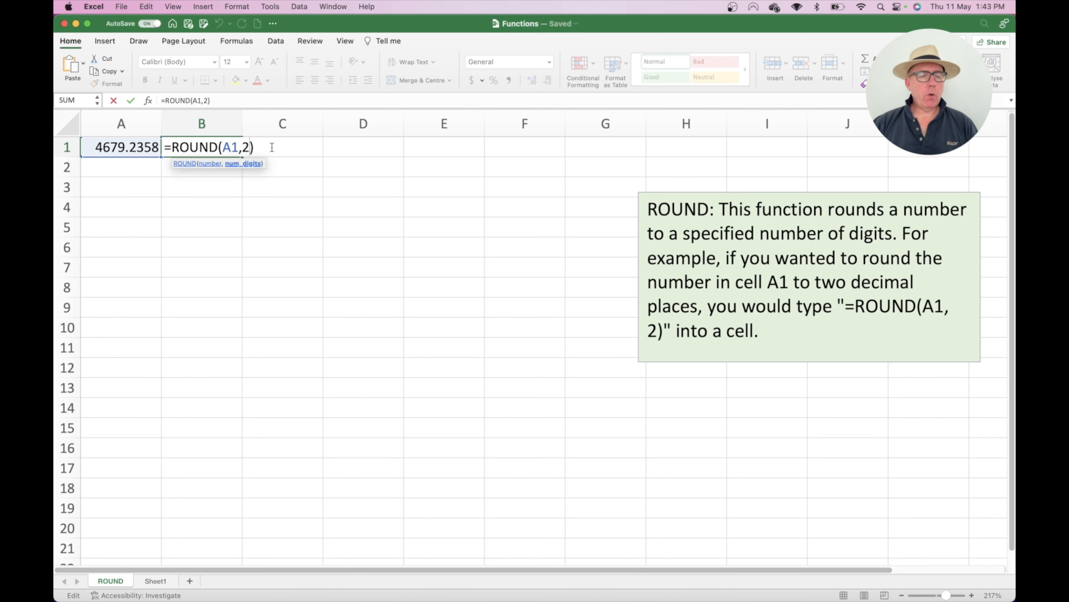
{"action": "key", "text": "BackSpace"}
{"action": "type", "text": "0"}
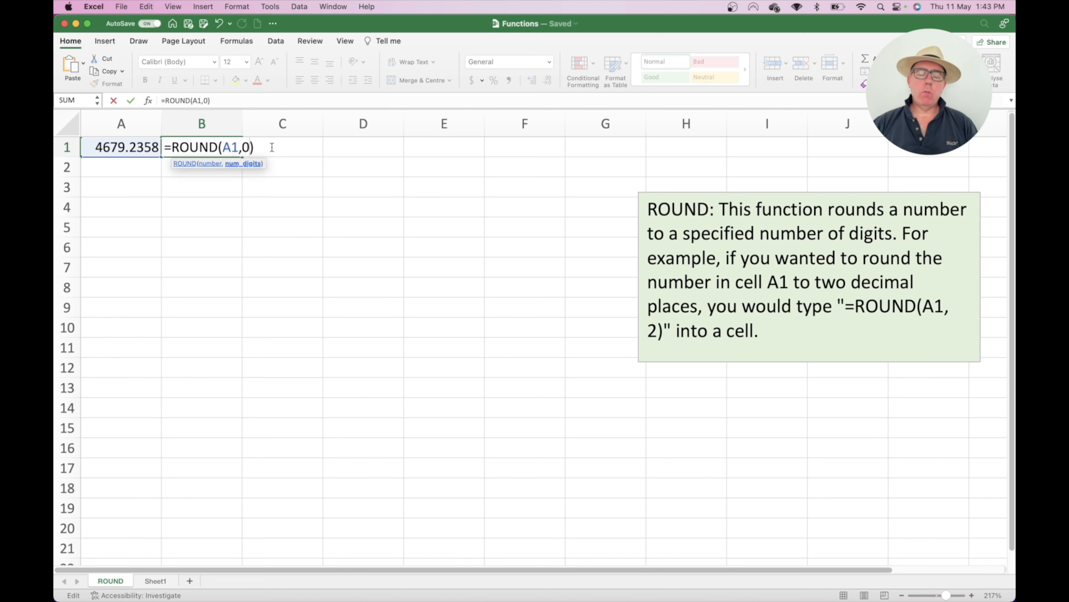
{"action": "key", "text": "Return"}
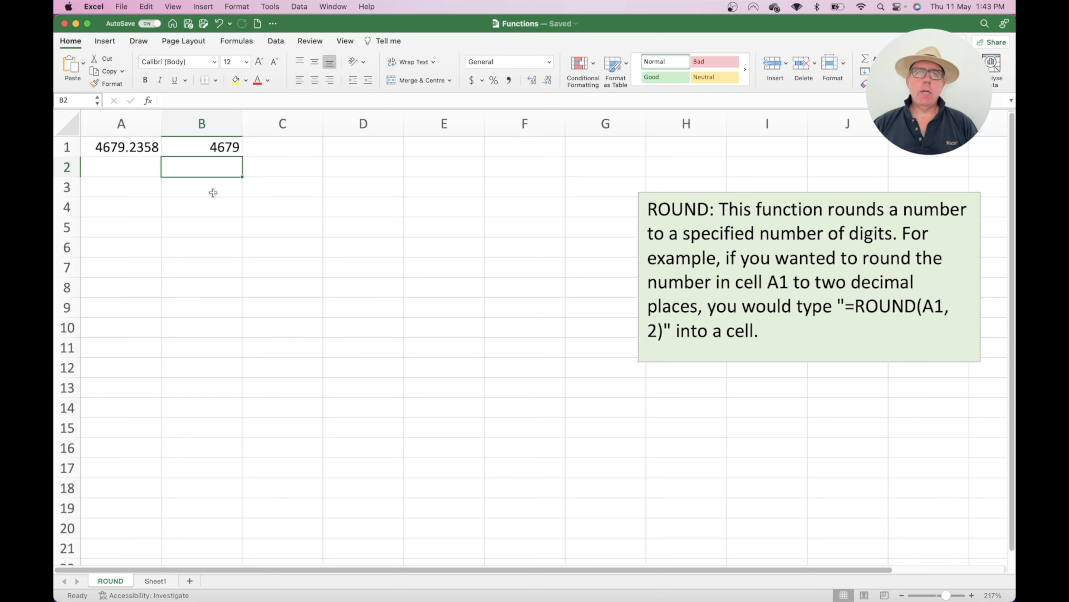
Step: Change the digits argument to -1 so B1 rounds to the nearest ten, 4680
{"action": "double_click", "coordinate": [225, 146]}
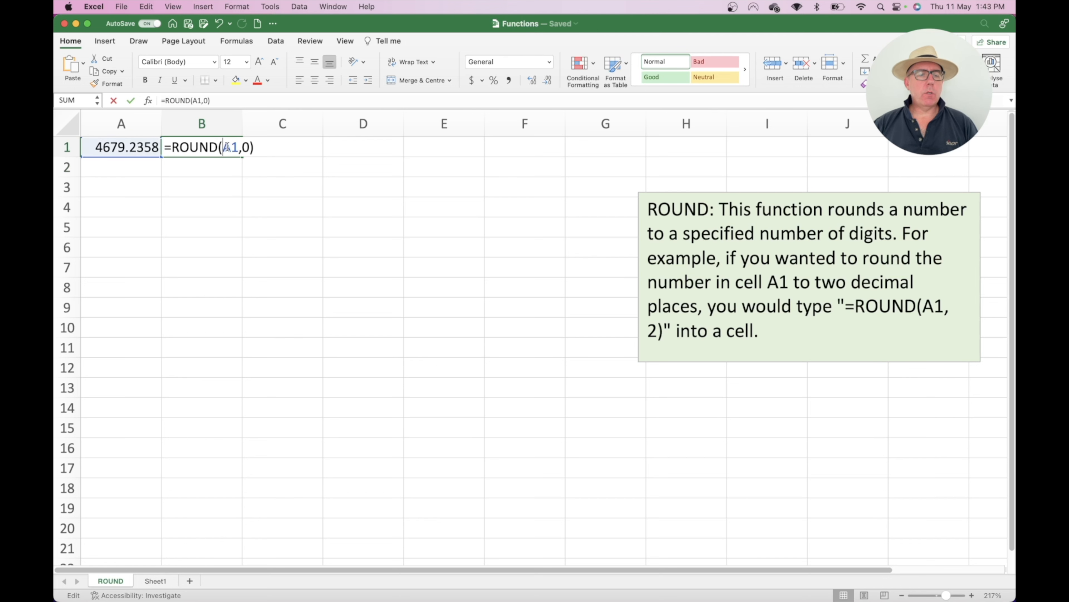
{"action": "left_click", "coordinate": [248, 146]}
{"action": "key", "text": "BackSpace"}
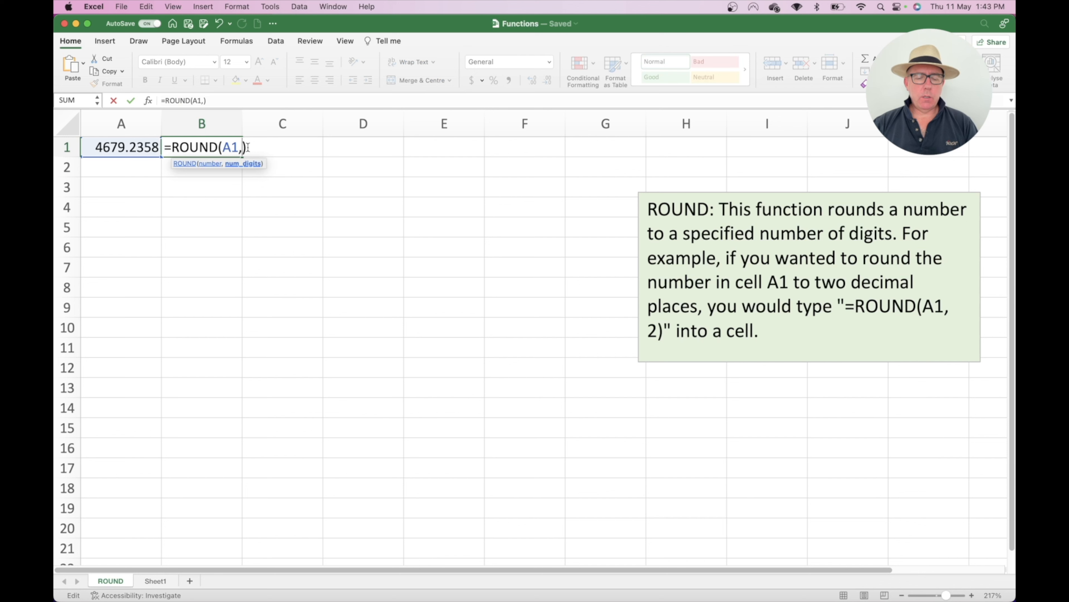
{"action": "type", "text": "-1"}
{"action": "key", "text": "Return"}
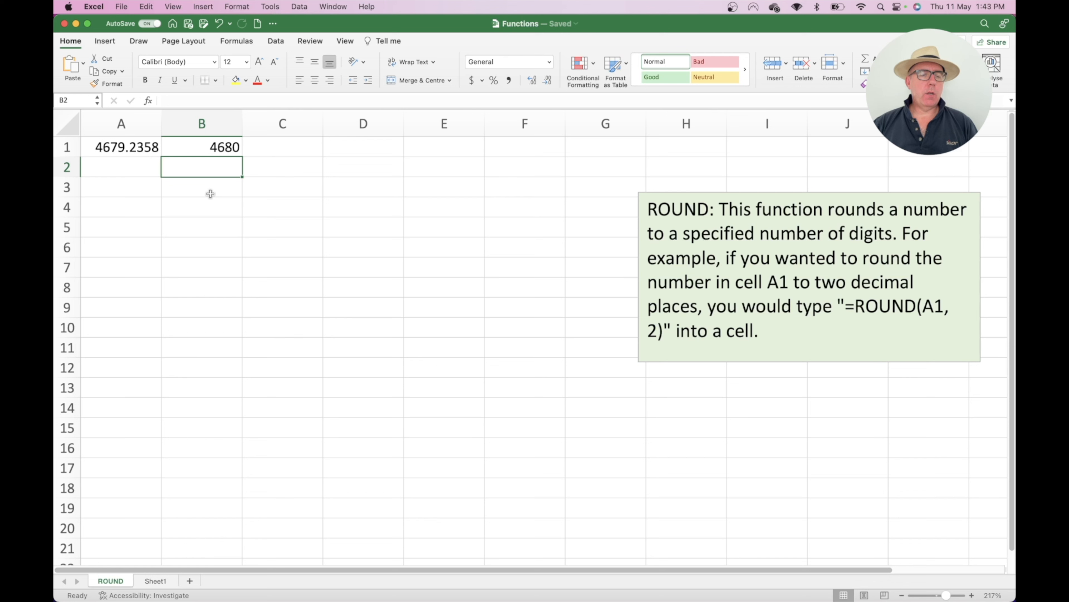
Step: Edit B1 to =ROUND(A1,-2) so it shows 4700
{"action": "double_click", "coordinate": [234, 148]}
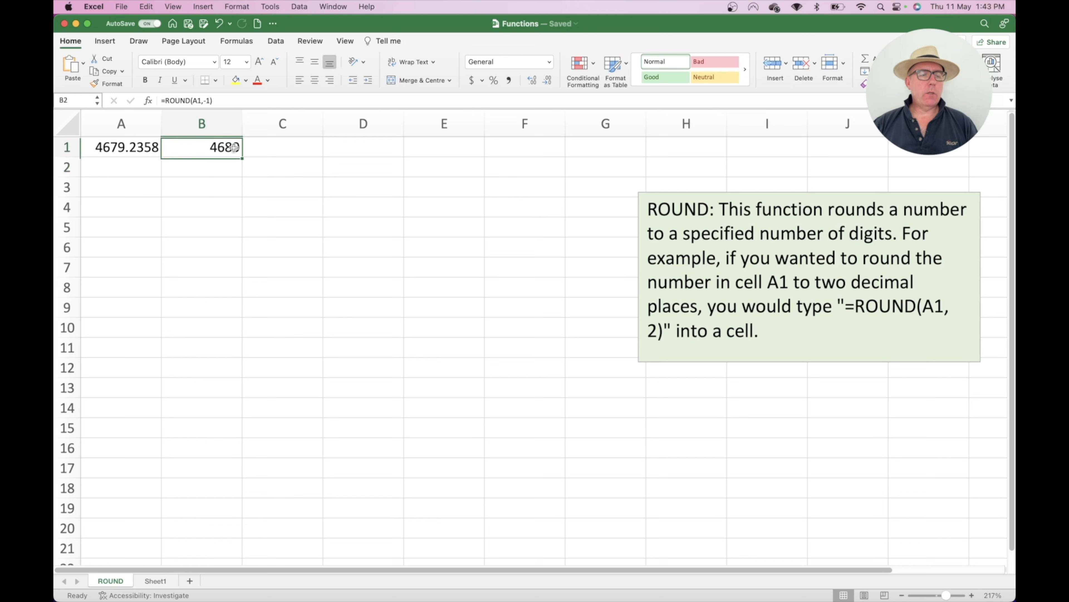
{"action": "left_click", "coordinate": [252, 148]}
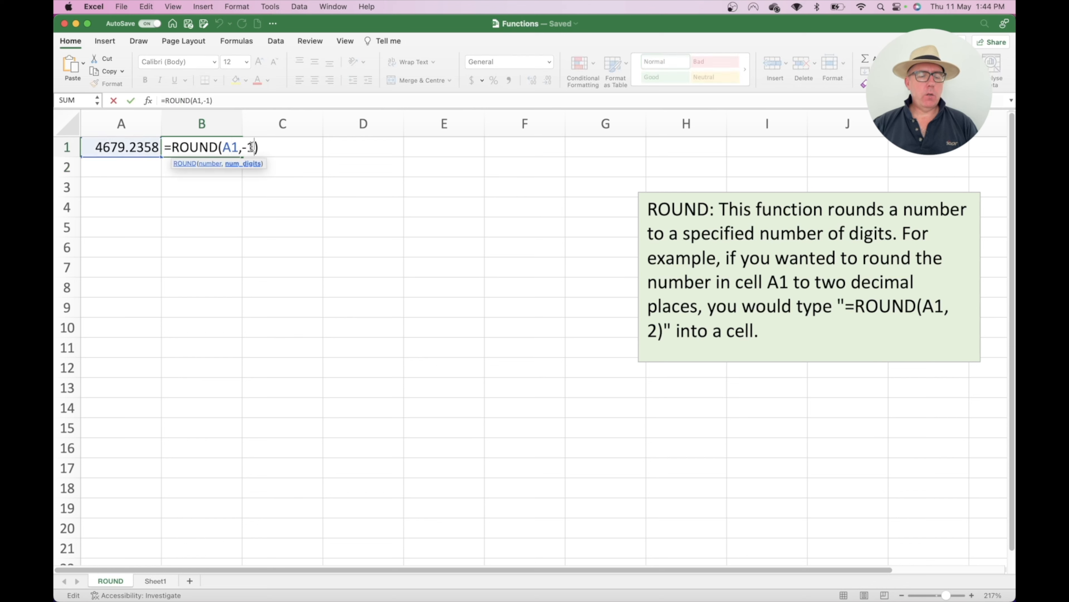
{"action": "key", "text": "BackSpace"}
{"action": "type", "text": "2"}
{"action": "key", "text": "Return"}
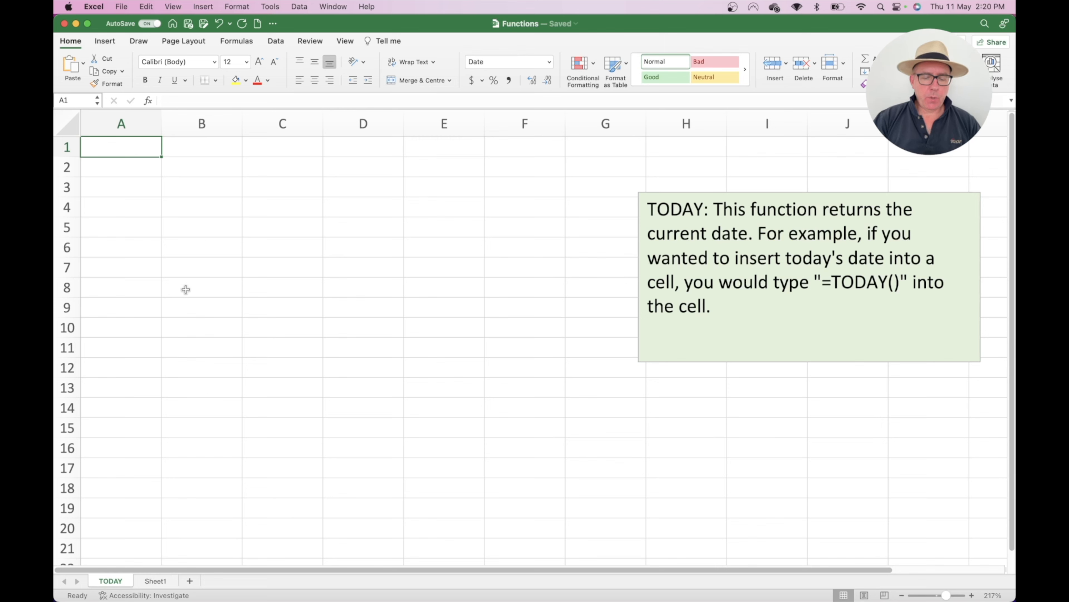
Step: Enter =TODAY() in A1 of the TODAY sheet, showing 11/5/23
{"action": "type", "text": "=today"}
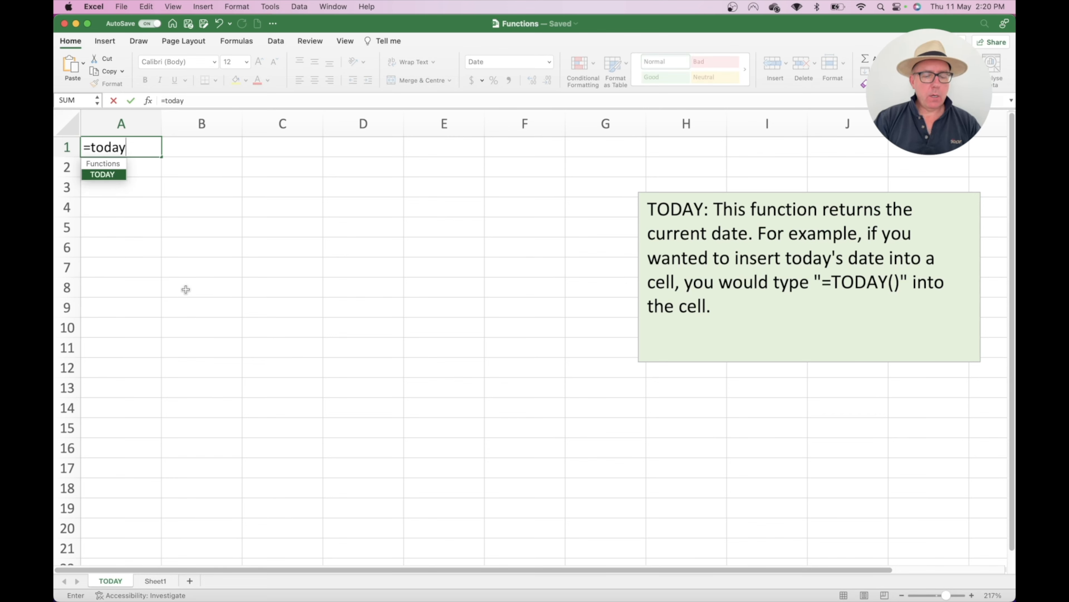
{"action": "type", "text": "()"}
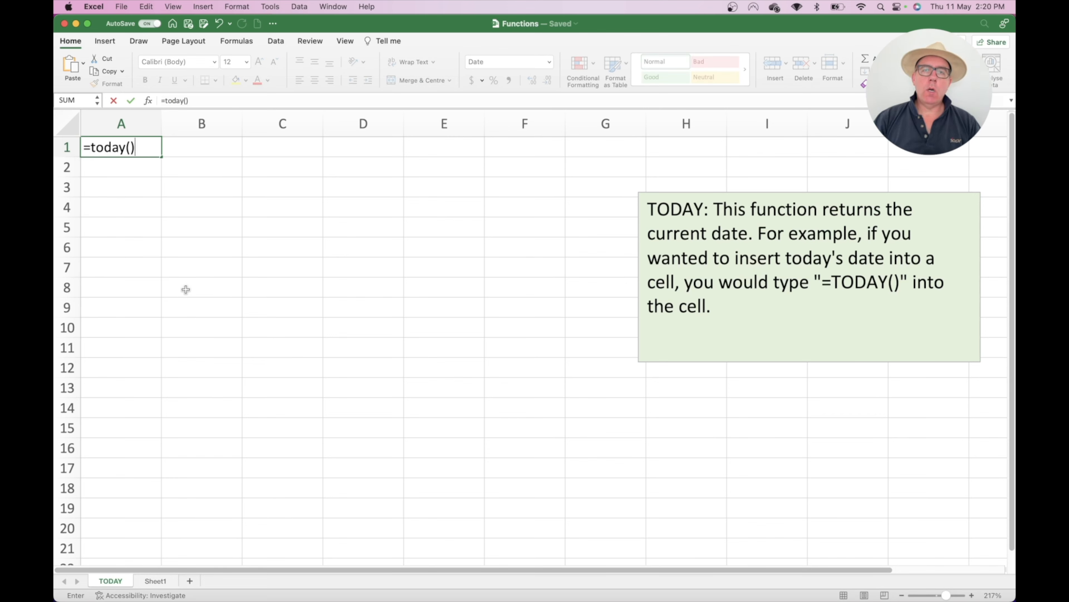
{"action": "key", "text": "Return"}
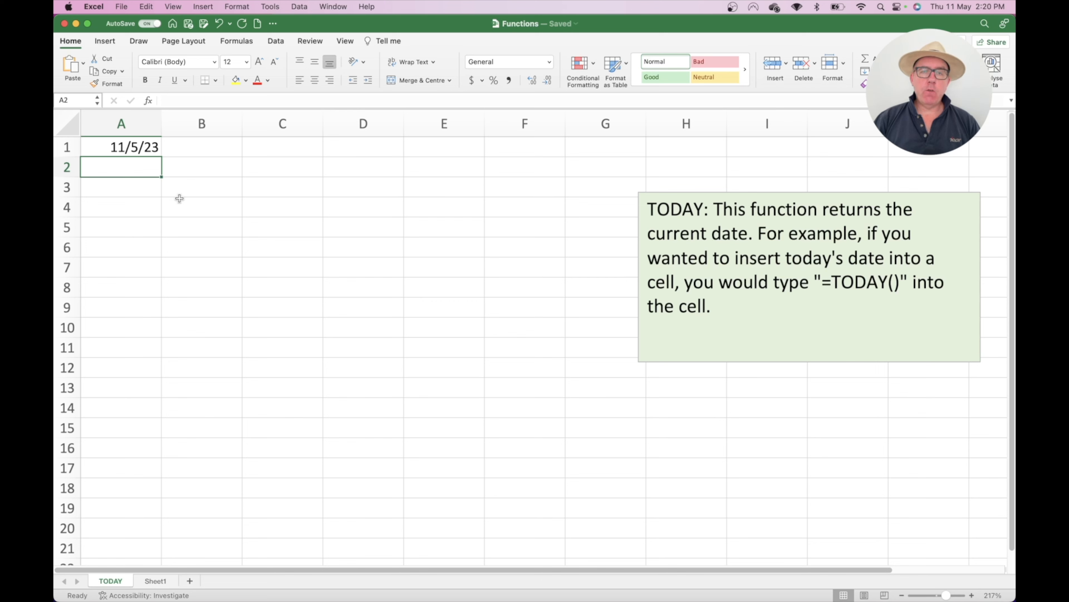
{"action": "left_click", "coordinate": [124, 146]}
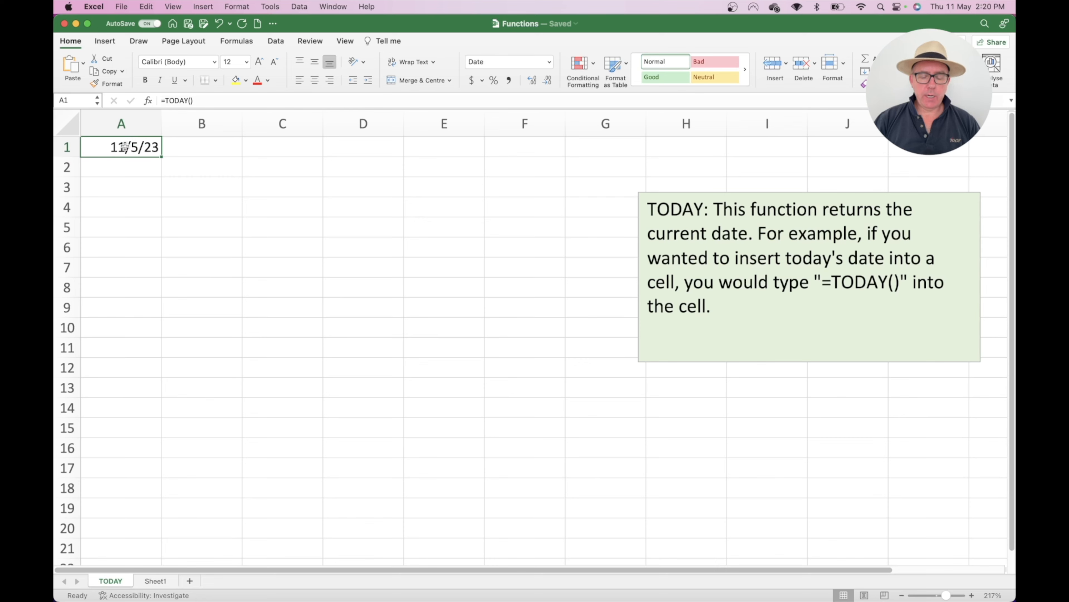
Step: Apply the '14 March 2012' date format to A1 so it reads 11 May 2023
{"action": "right_click", "coordinate": [125, 146]}
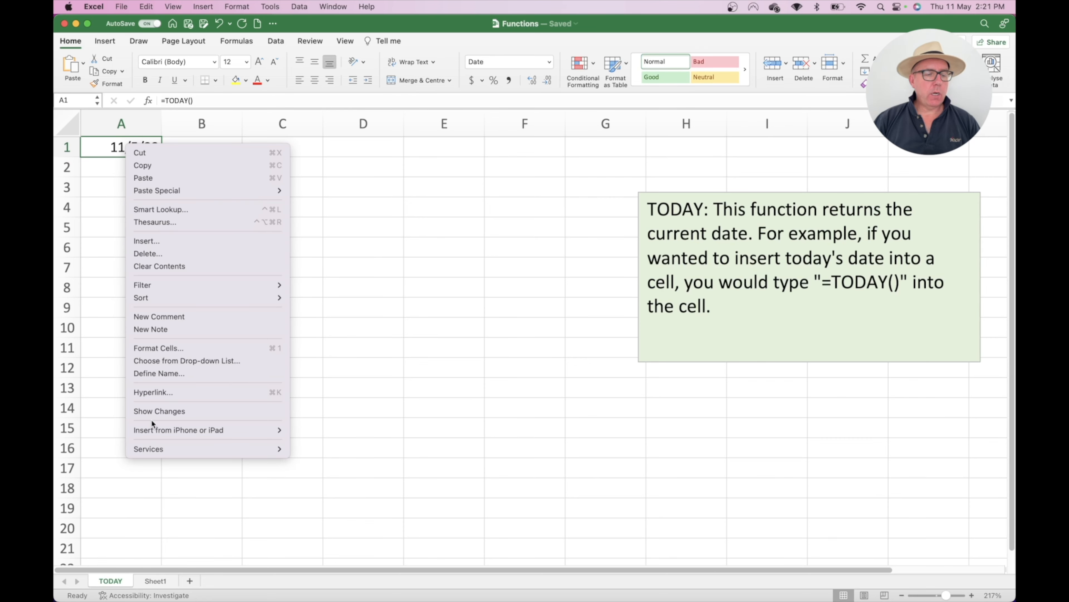
{"action": "left_click", "coordinate": [161, 348]}
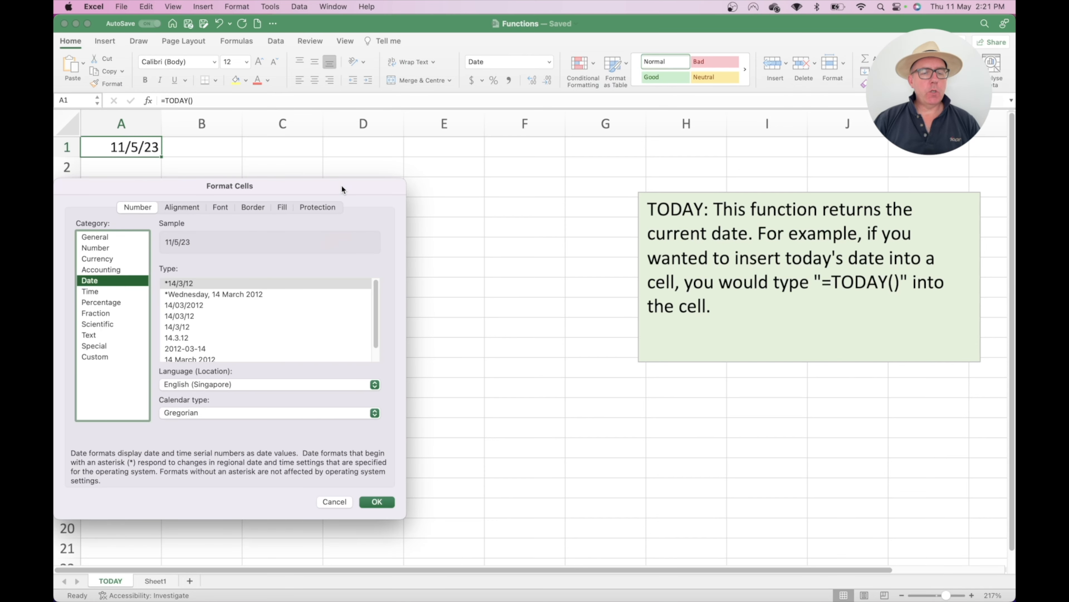
{"action": "left_click_drag", "start_coordinate": [341, 184], "coordinate": [601, 107]}
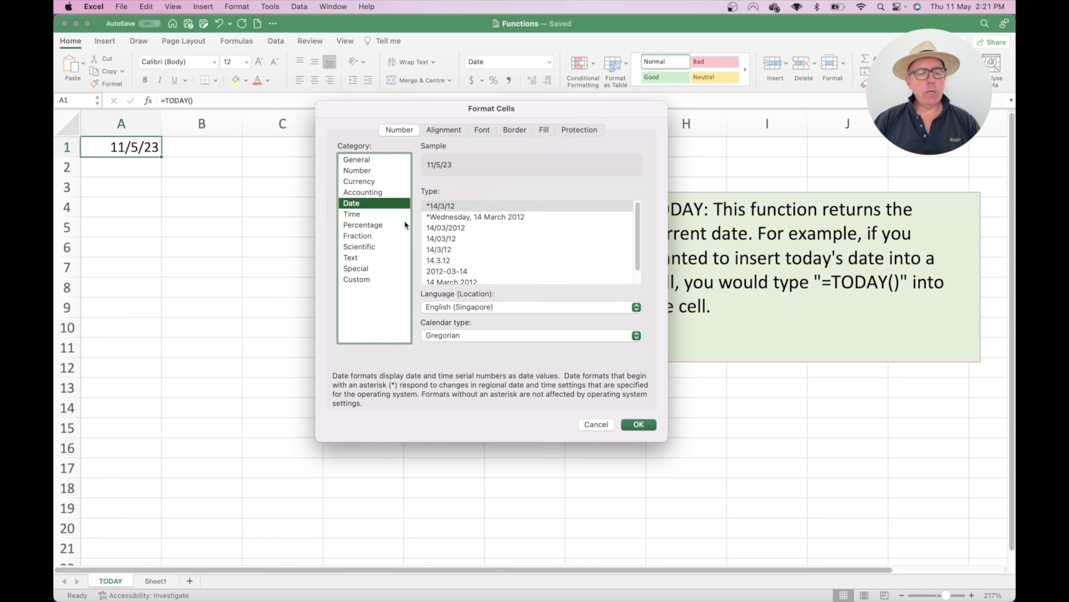
{"action": "scroll", "coordinate": [518, 252], "scroll_direction": "down", "scroll_amount": 2}
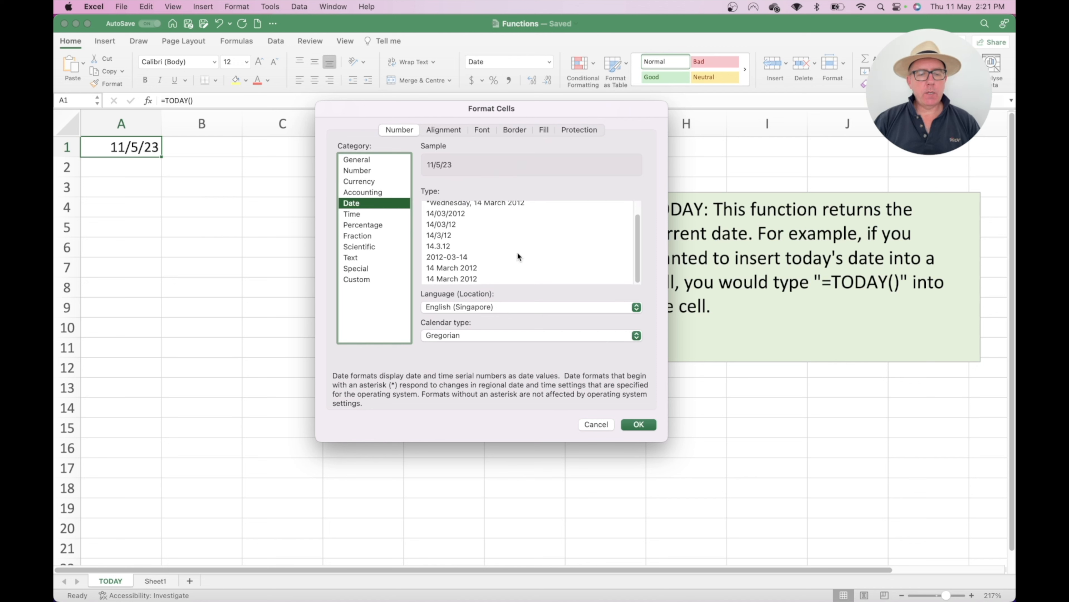
{"action": "left_click", "coordinate": [453, 268]}
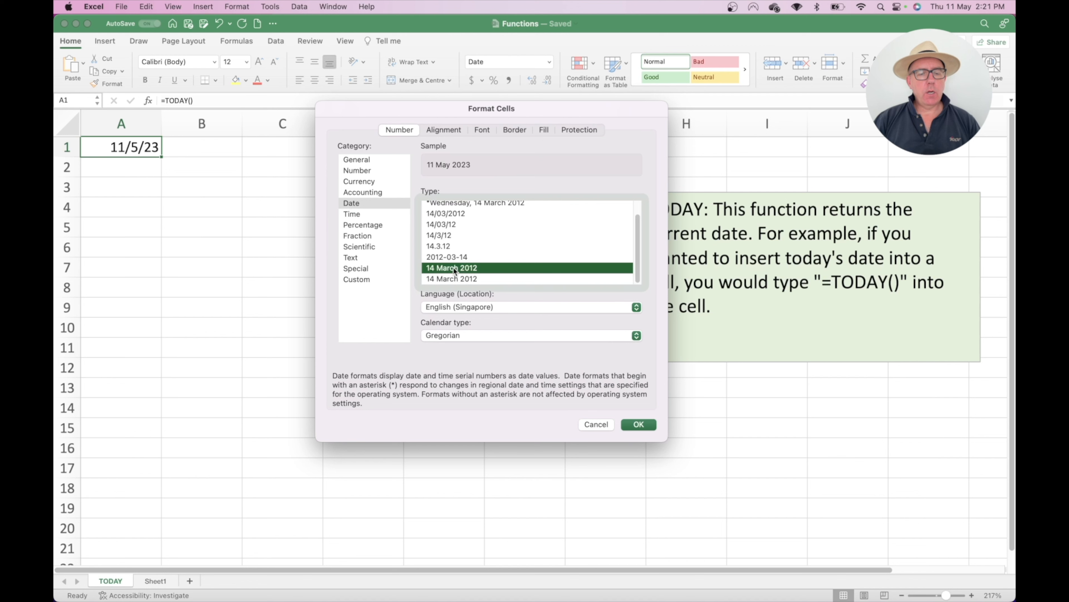
{"action": "left_click", "coordinate": [639, 424]}
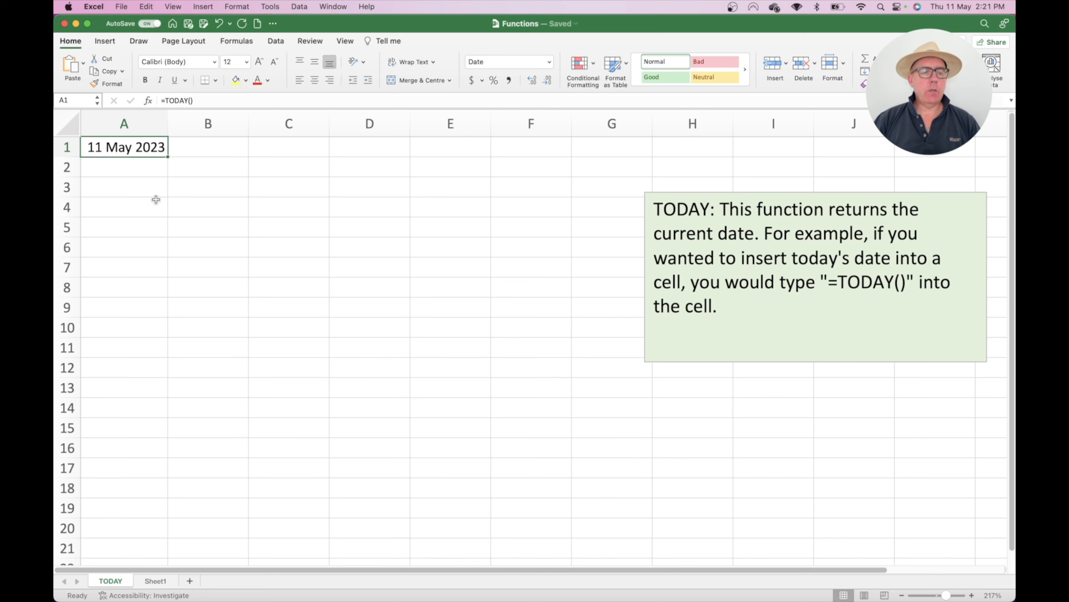
{"action": "right_click", "coordinate": [129, 147]}
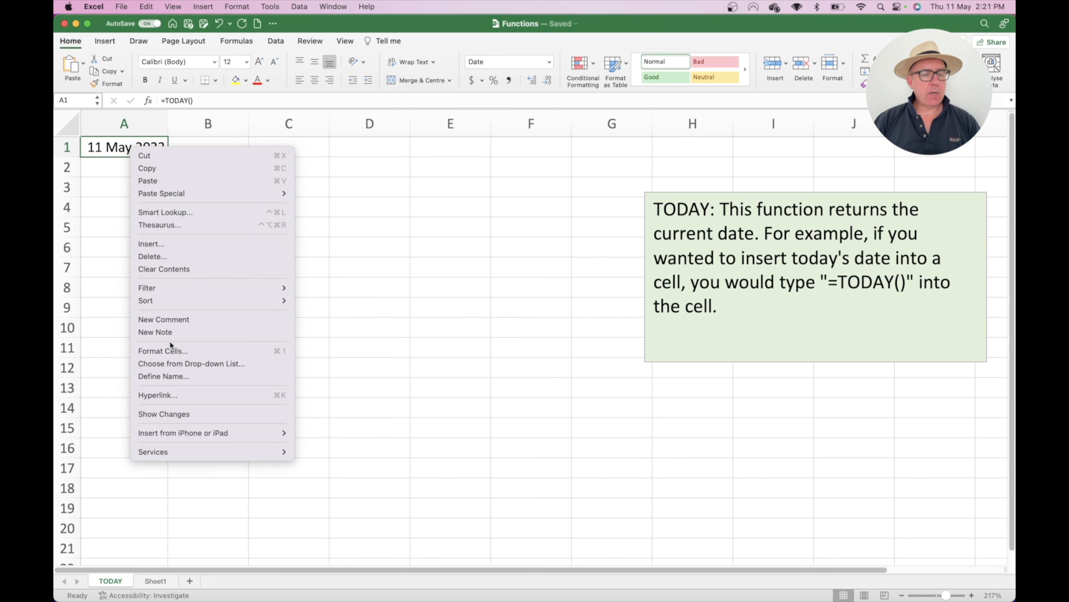
{"action": "left_click", "coordinate": [174, 350]}
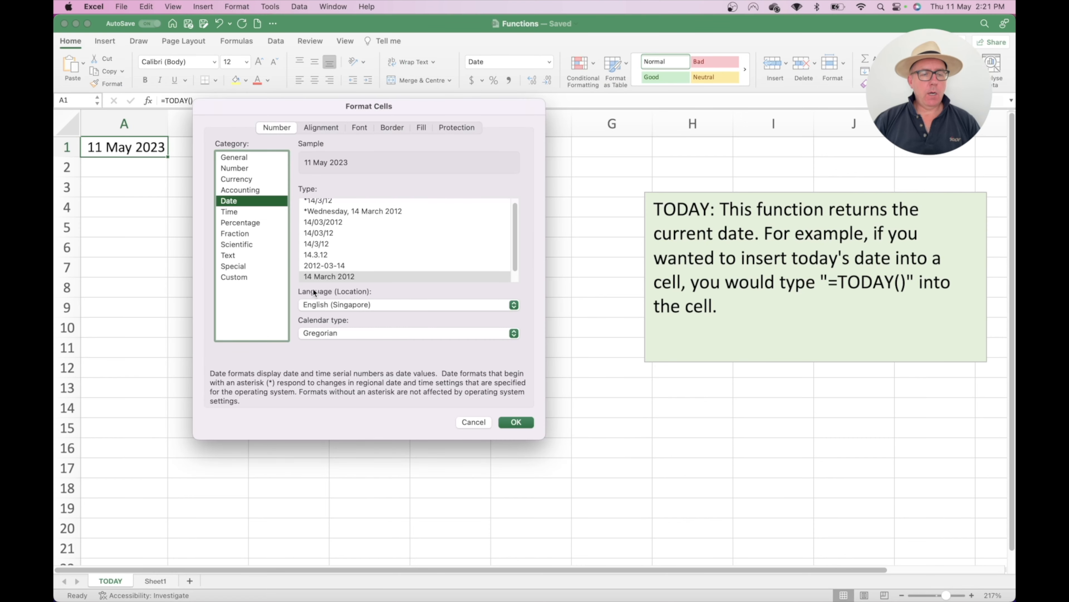
{"action": "left_click", "coordinate": [238, 277]}
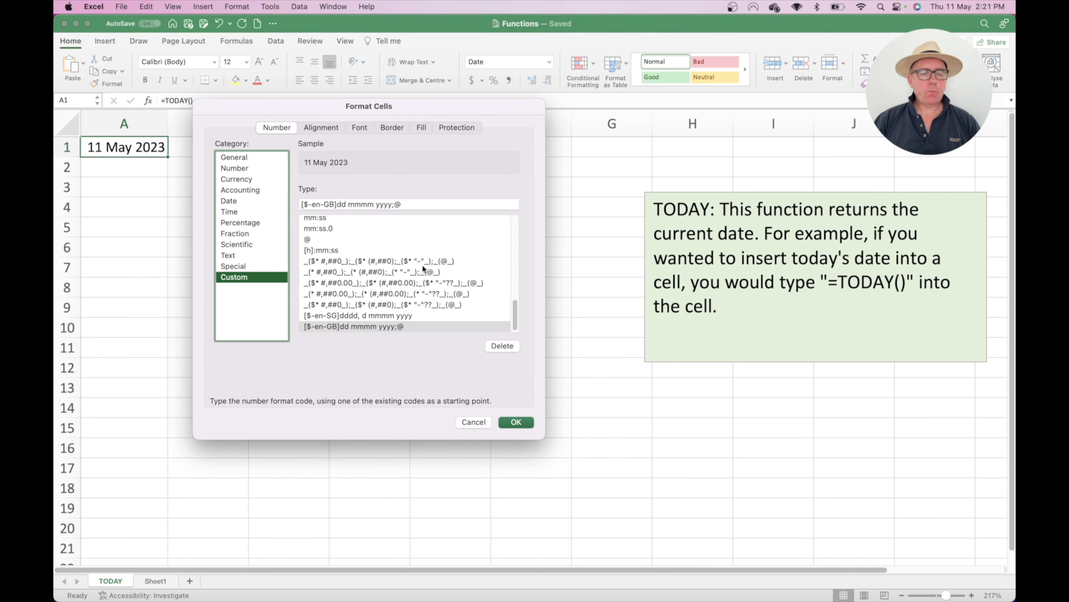
{"action": "scroll", "coordinate": [422, 264], "scroll_direction": "up", "scroll_amount": 2}
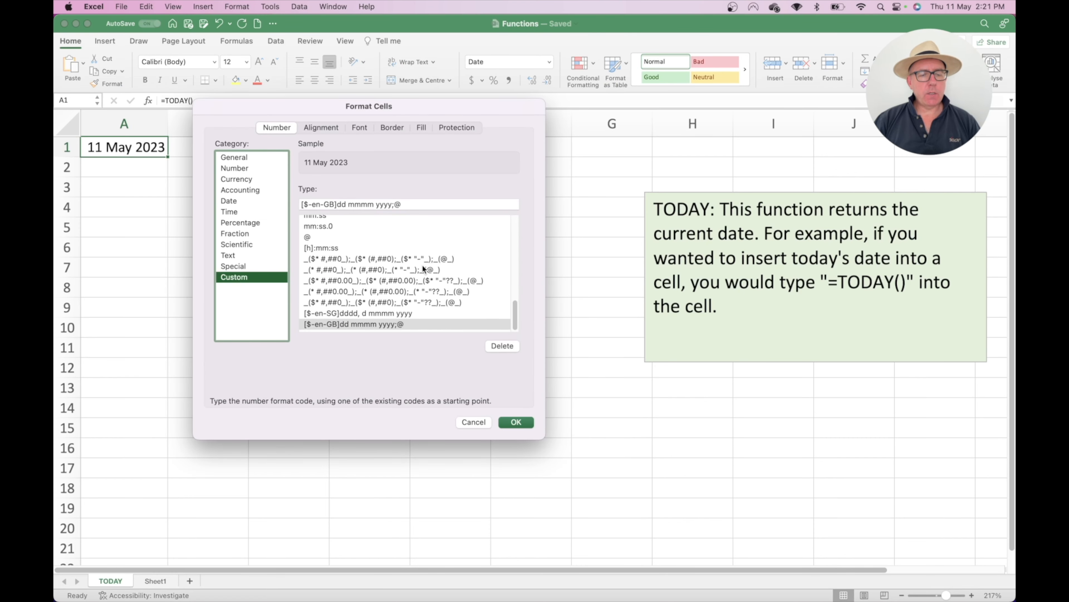
{"action": "scroll", "coordinate": [421, 264], "scroll_direction": "up", "scroll_amount": 5}
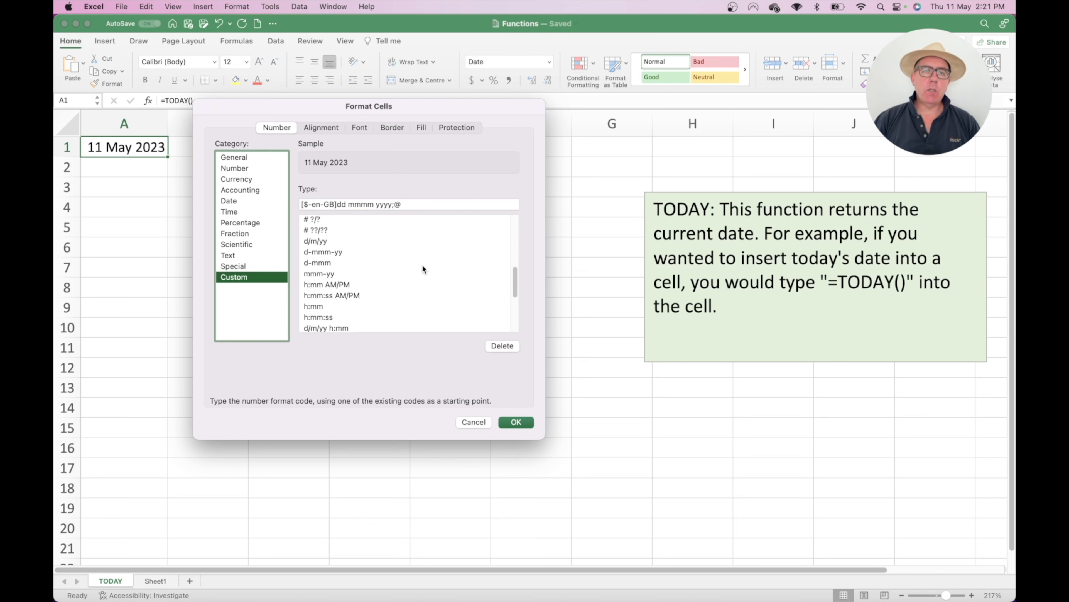
{"action": "scroll", "coordinate": [423, 268], "scroll_direction": "down", "scroll_amount": 2}
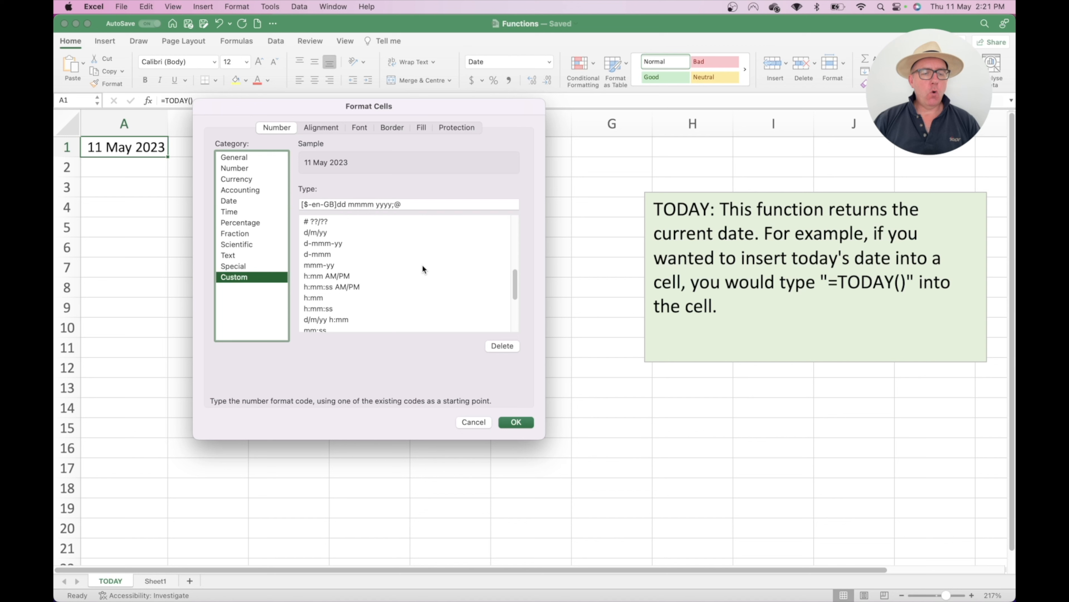
{"action": "scroll", "coordinate": [422, 266], "scroll_direction": "down", "scroll_amount": 1}
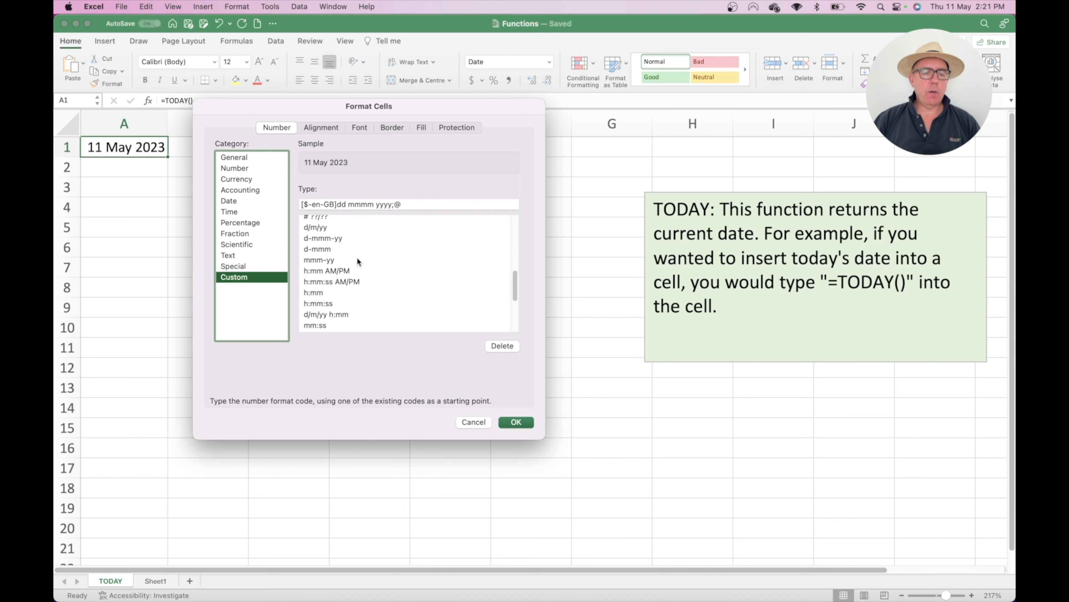
{"action": "left_click", "coordinate": [321, 258]}
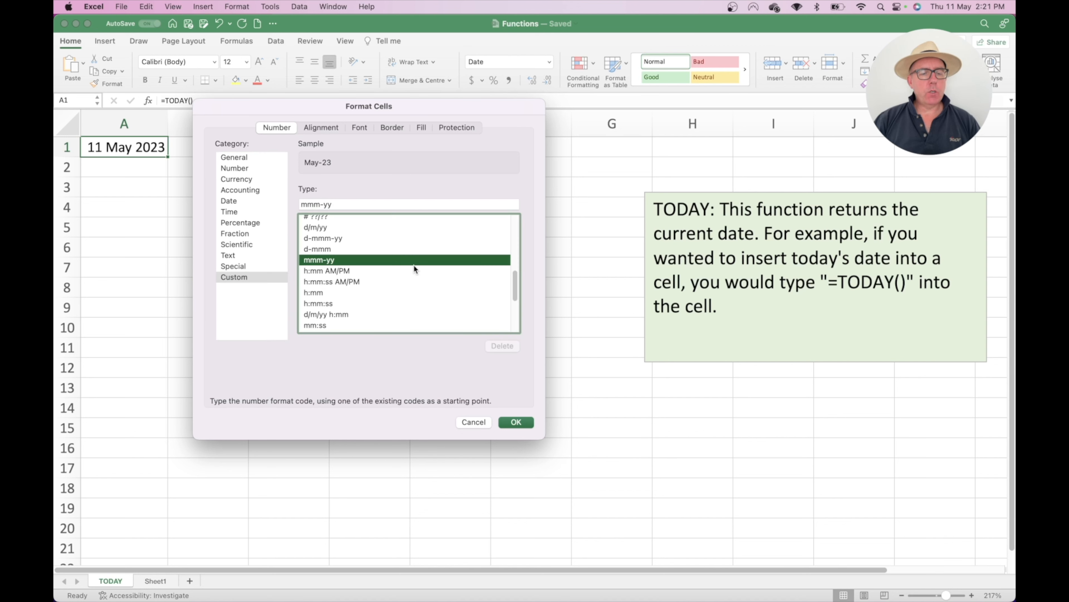
{"action": "left_click", "coordinate": [517, 422]}
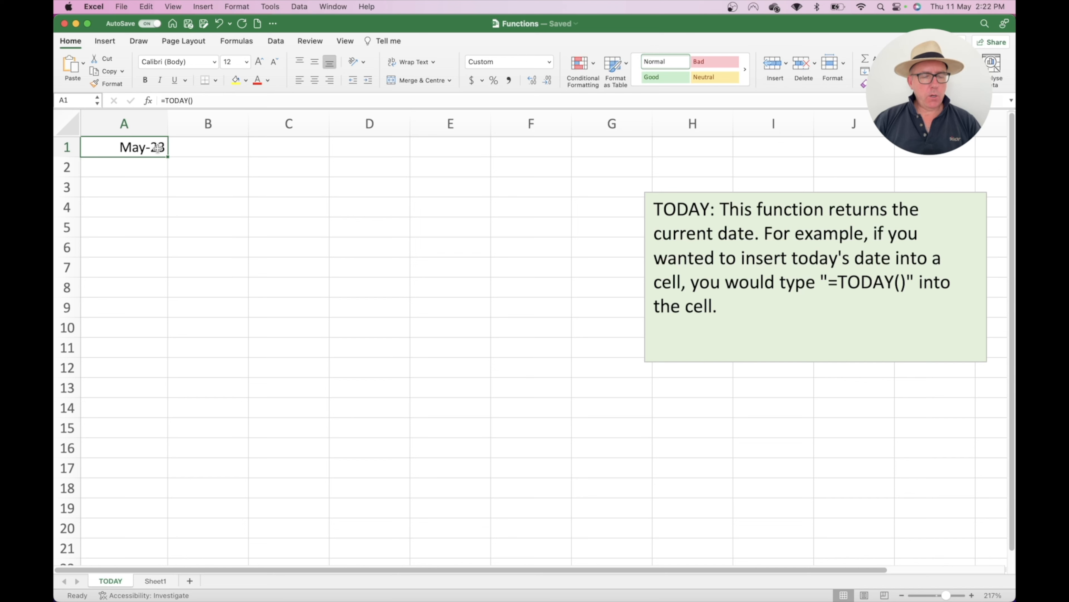
{"action": "key", "text": "super+z"}
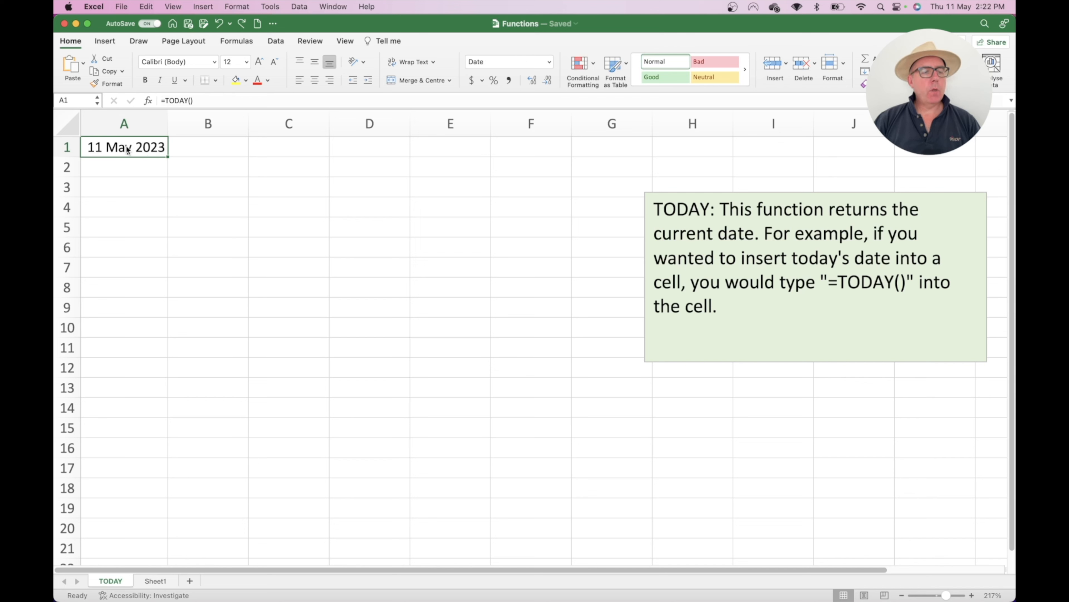
Step: Enter 1/6 in C1, copy A1's long date format to it, and autofit column C
{"action": "left_click", "coordinate": [285, 152]}
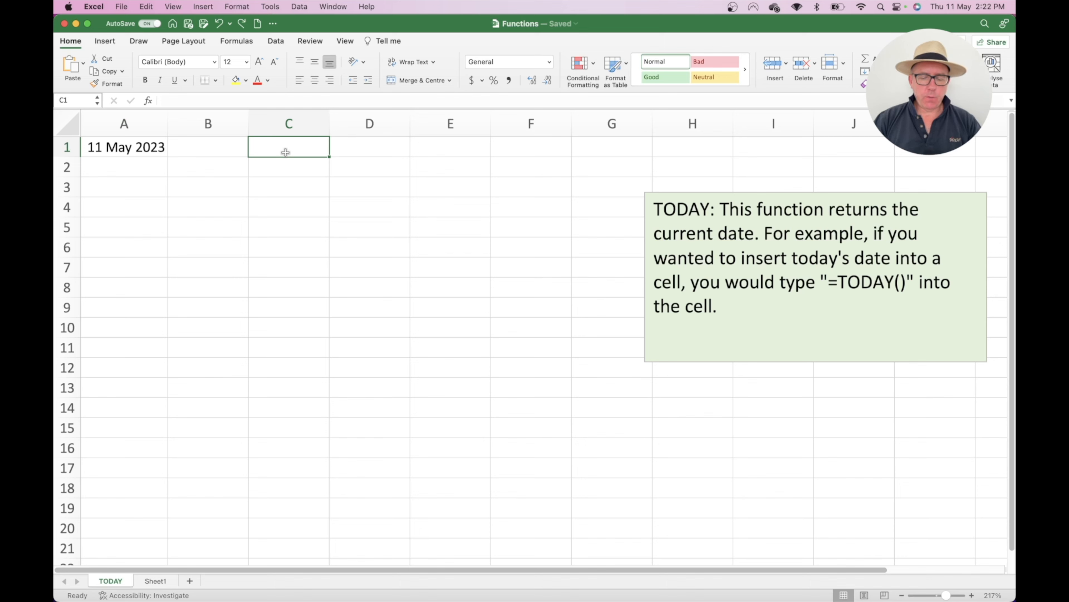
{"action": "type", "text": "1/6"}
{"action": "key", "text": "Return"}
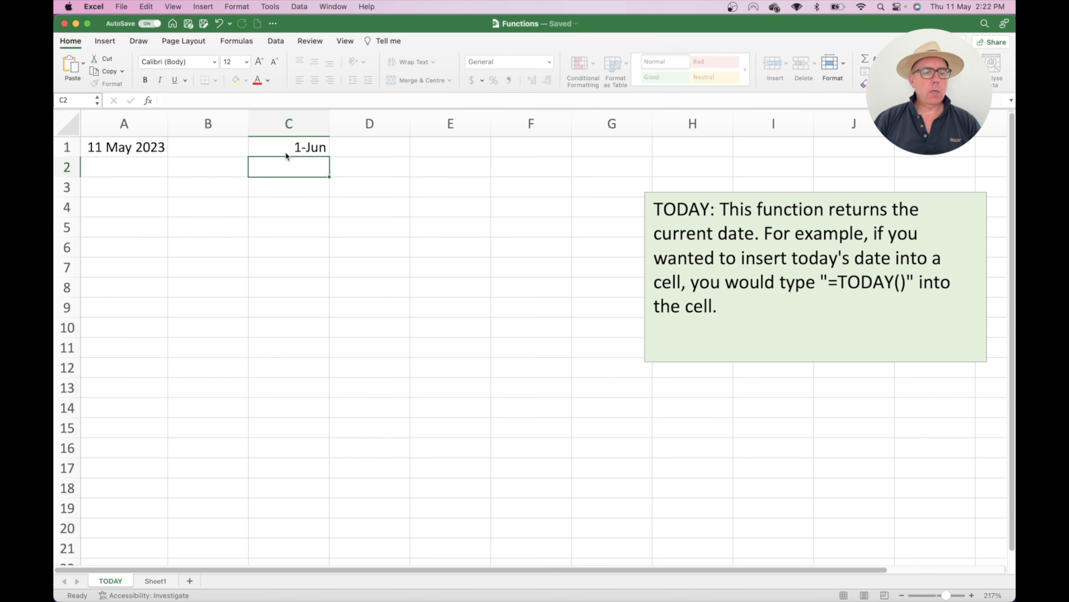
{"action": "left_click", "coordinate": [126, 147]}
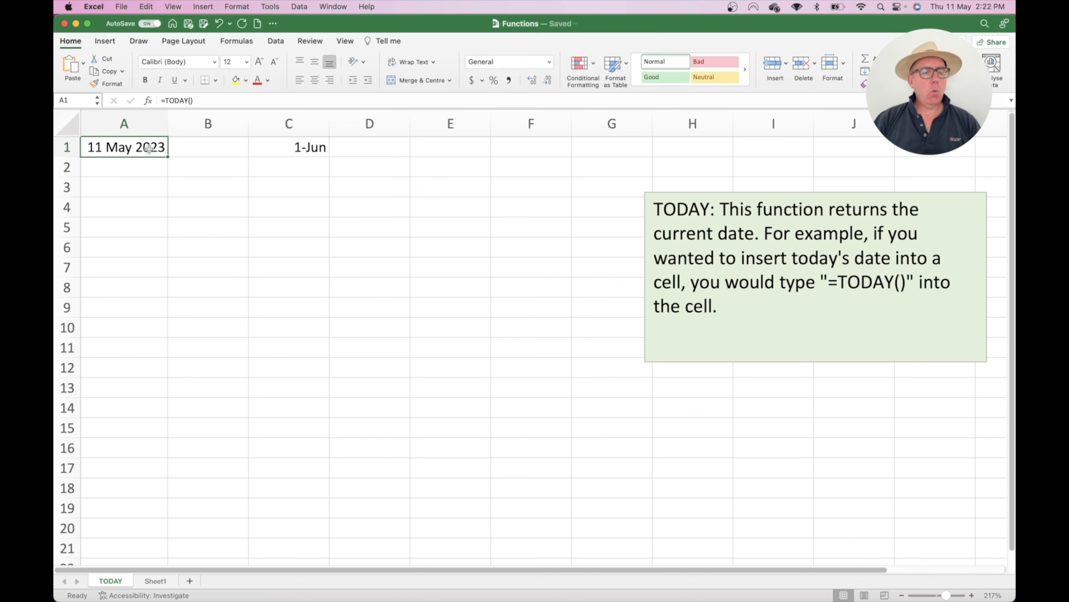
{"action": "left_click", "coordinate": [122, 83]}
{"action": "left_click", "coordinate": [297, 147]}
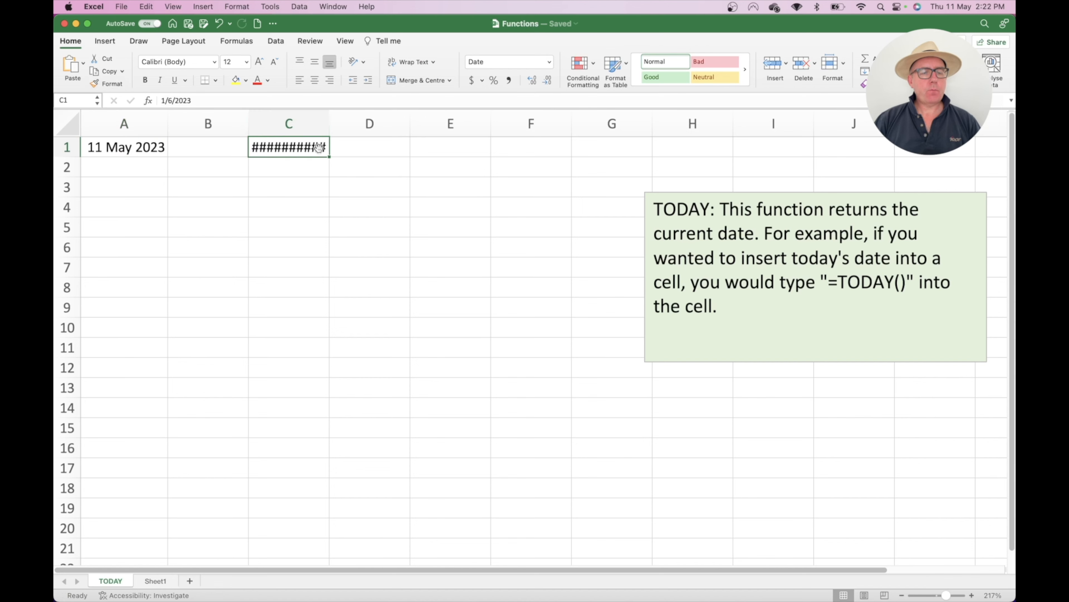
{"action": "double_click", "coordinate": [330, 119]}
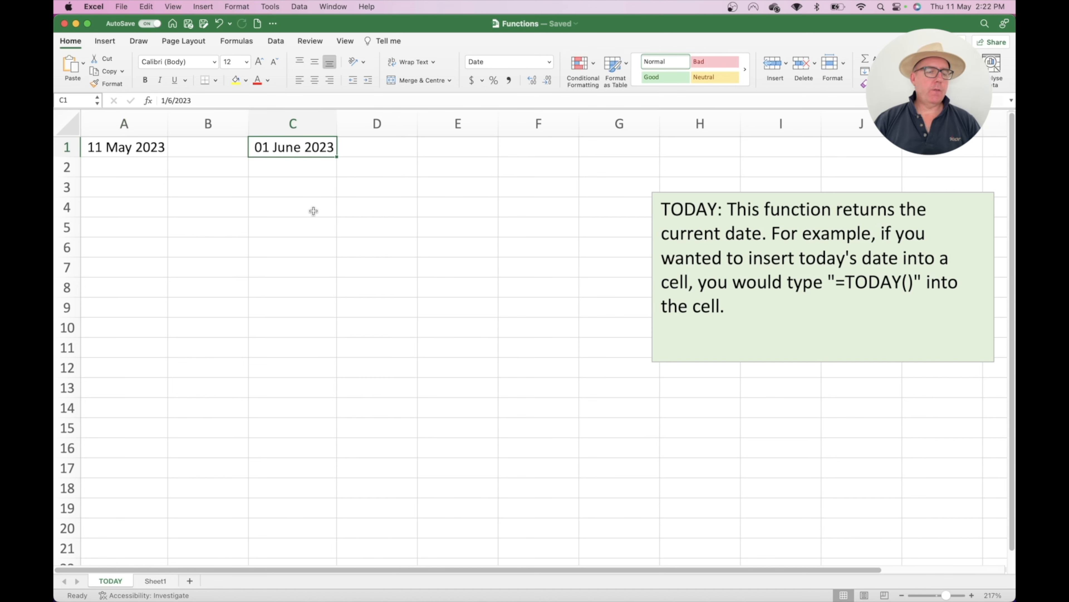
Step: Enter =C1-A1 in E1 to get the 21-day difference
{"action": "left_click", "coordinate": [436, 148]}
{"action": "type", "text": "="}
{"action": "key", "text": "Left"}
{"action": "key", "text": "Left"}
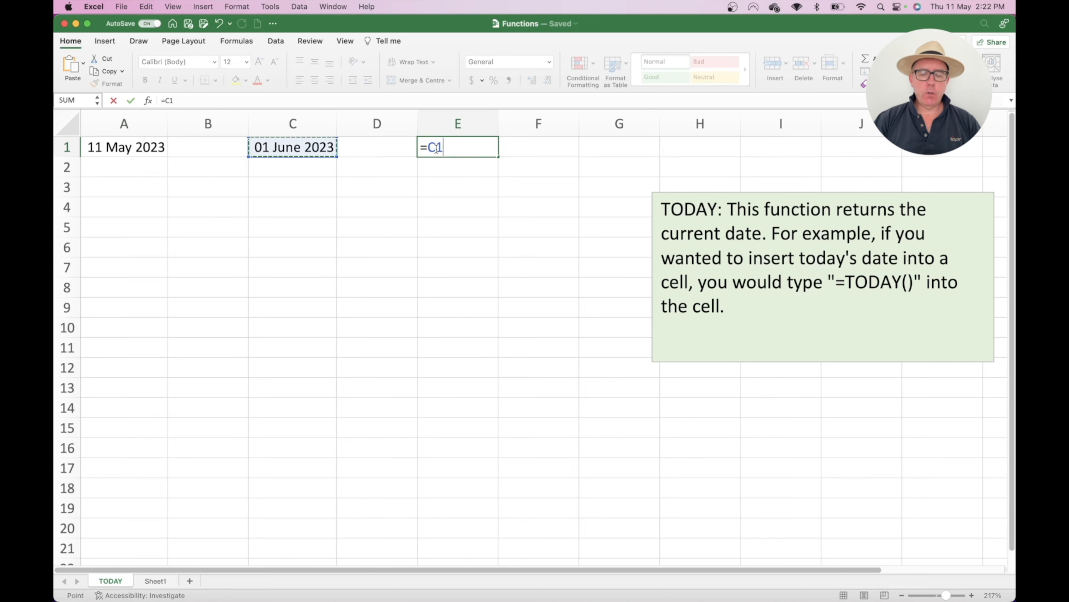
{"action": "type", "text": "-"}
{"action": "key", "text": "Left"}
{"action": "key", "text": "Left"}
{"action": "key", "text": "Left"}
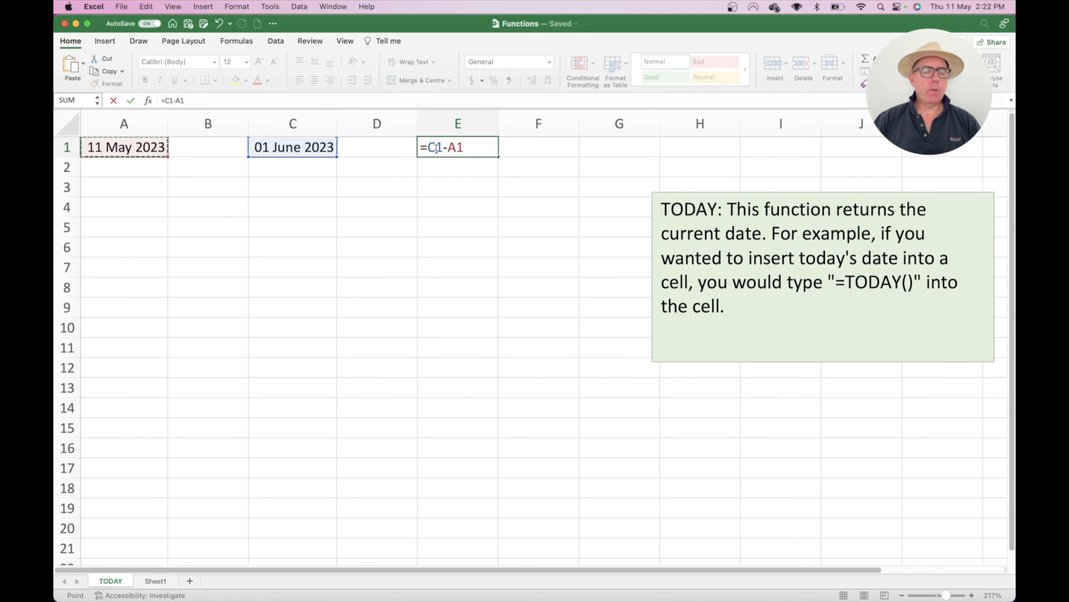
{"action": "key", "text": "Return"}
{"action": "left_click", "coordinate": [465, 145]}
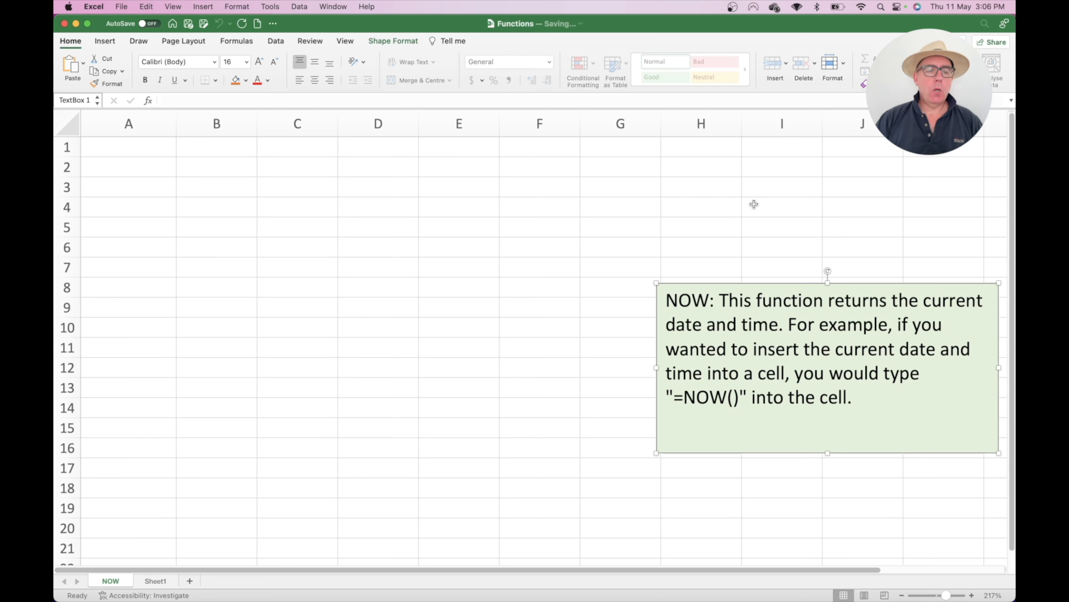
Step: Enter =NOW() in A1 of the NOW sheet, showing 11/5/23 15:06
{"action": "left_click", "coordinate": [153, 151]}
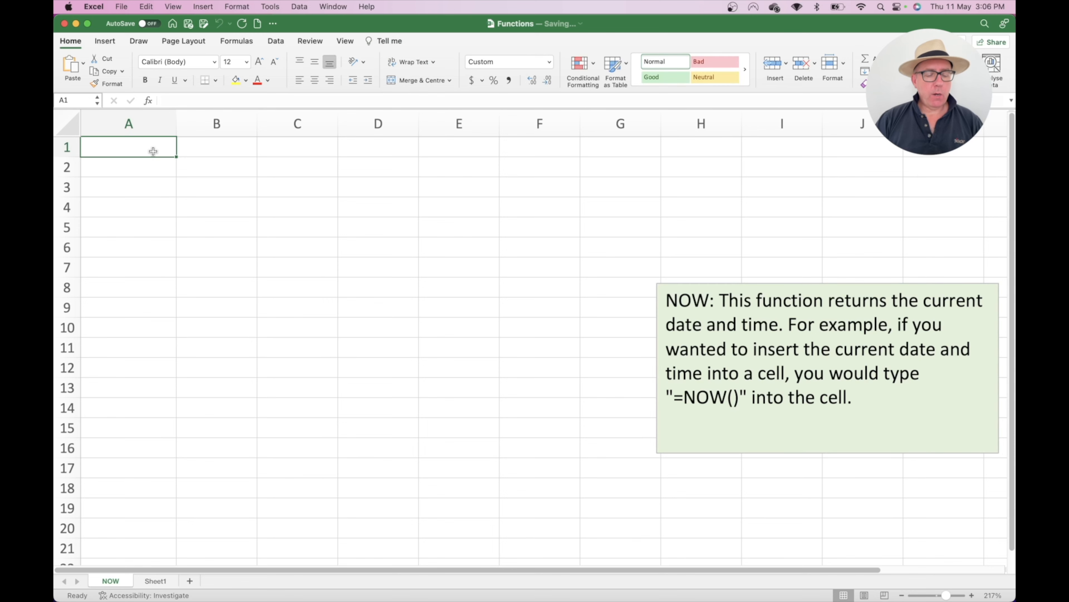
{"action": "type", "text": "=now()"}
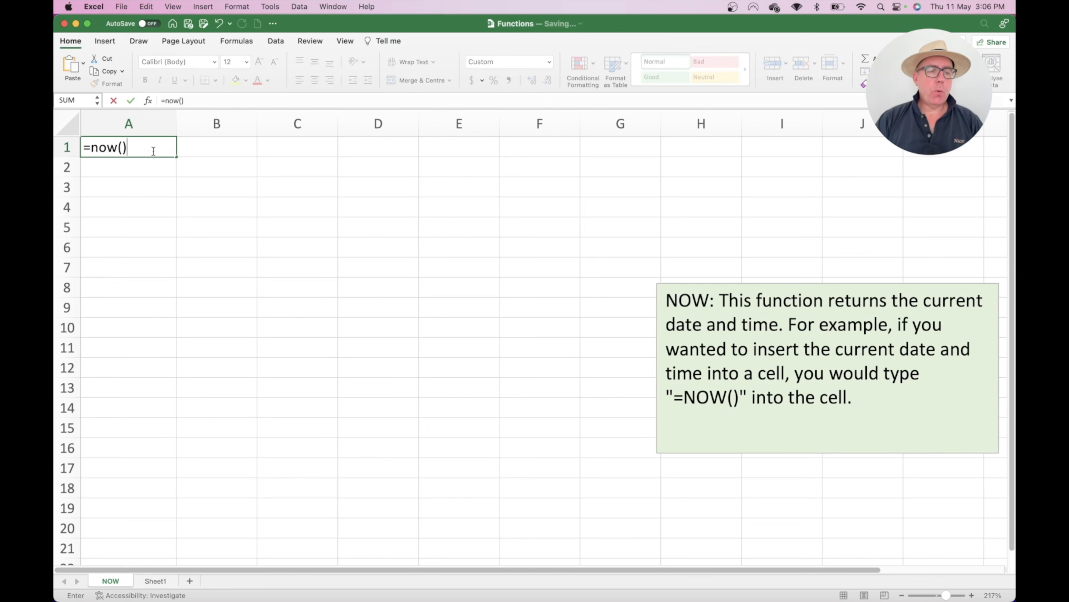
{"action": "key", "text": "Return"}
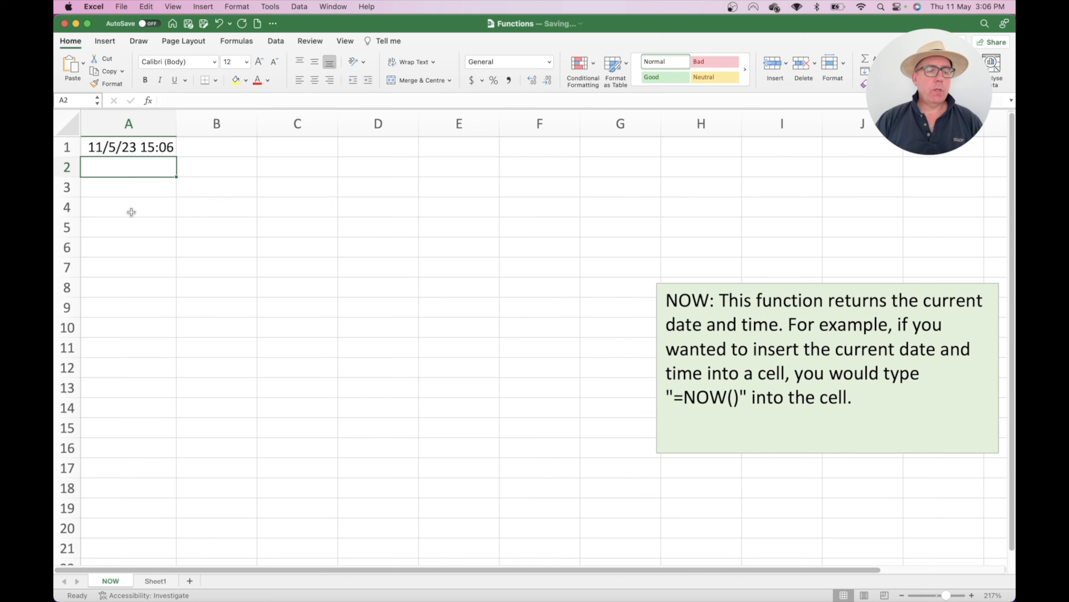
Step: Format A1 with the time-only custom format h:mm:ss AM/PM
{"action": "left_click", "coordinate": [128, 147]}
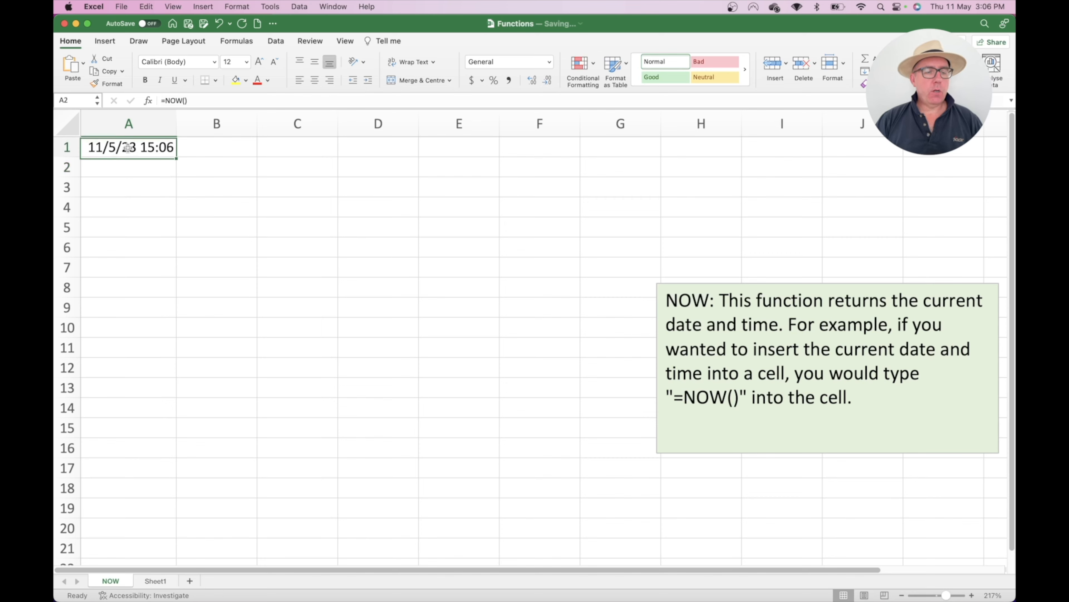
{"action": "right_click", "coordinate": [129, 146]}
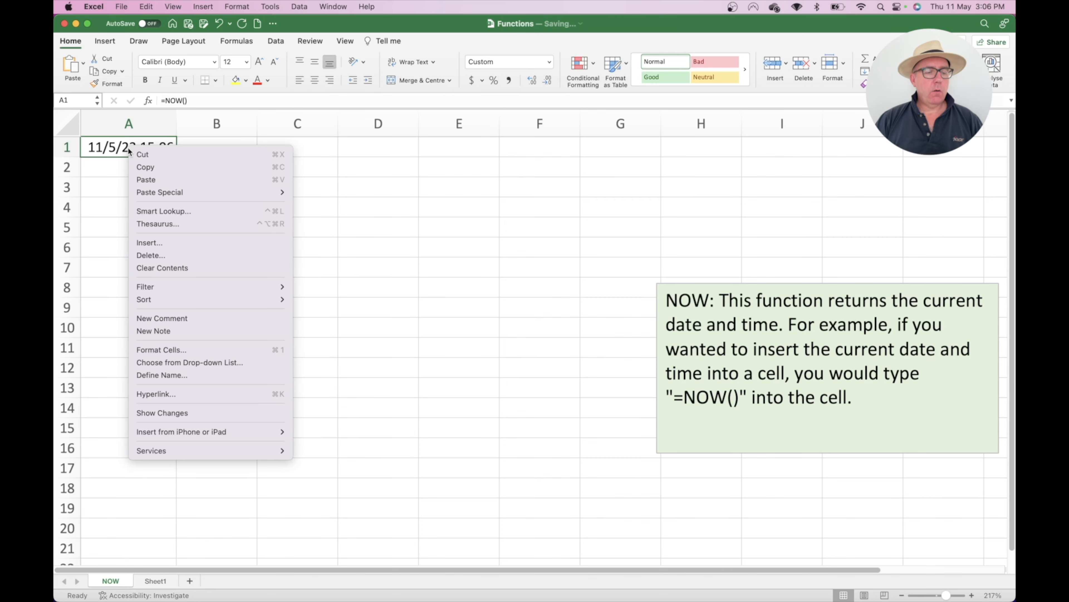
{"action": "left_click", "coordinate": [175, 350]}
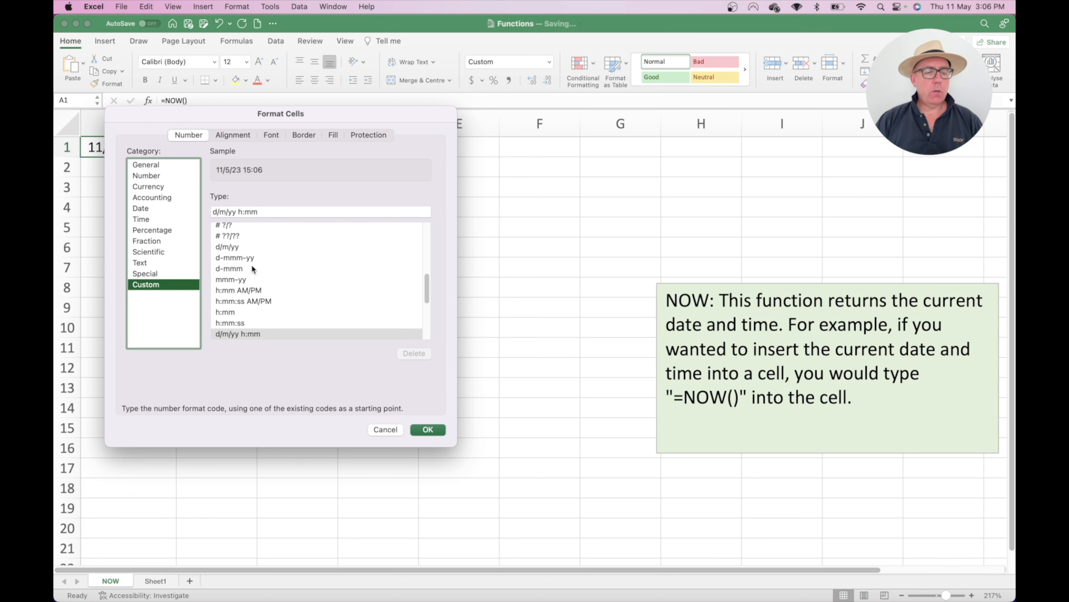
{"action": "left_click", "coordinate": [256, 300]}
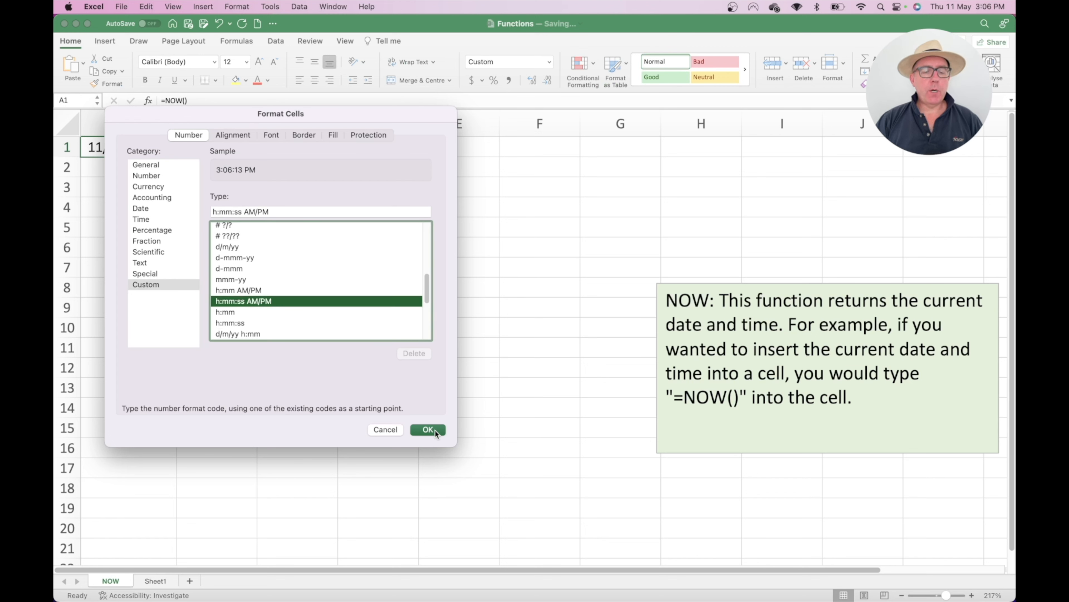
{"action": "left_click", "coordinate": [428, 429]}
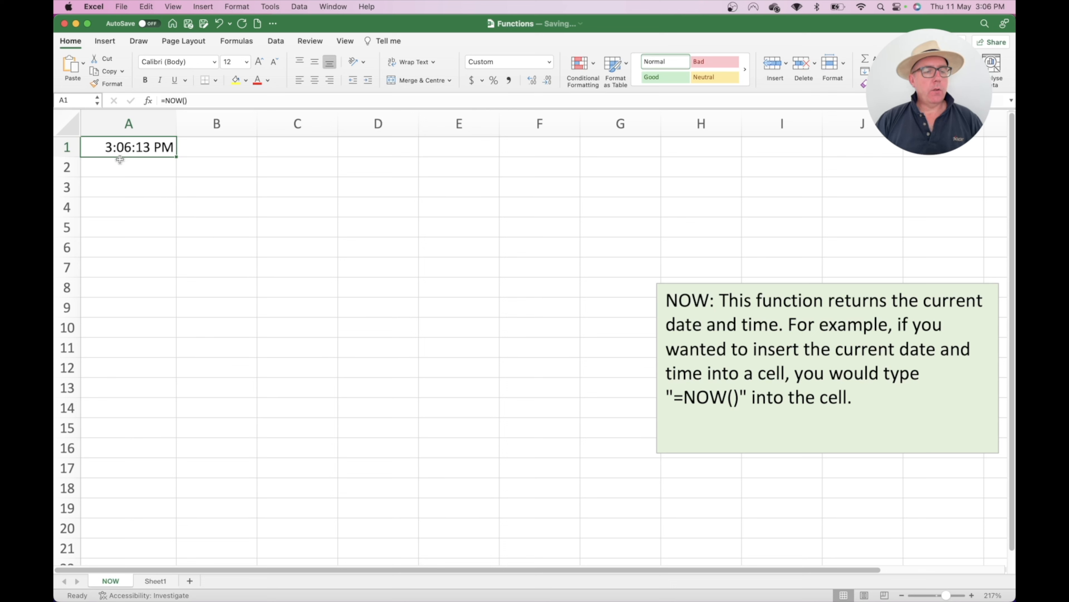
Step: Reformat A1 with the custom d/m/yy h:mm date-and-time format
{"action": "right_click", "coordinate": [153, 151]}
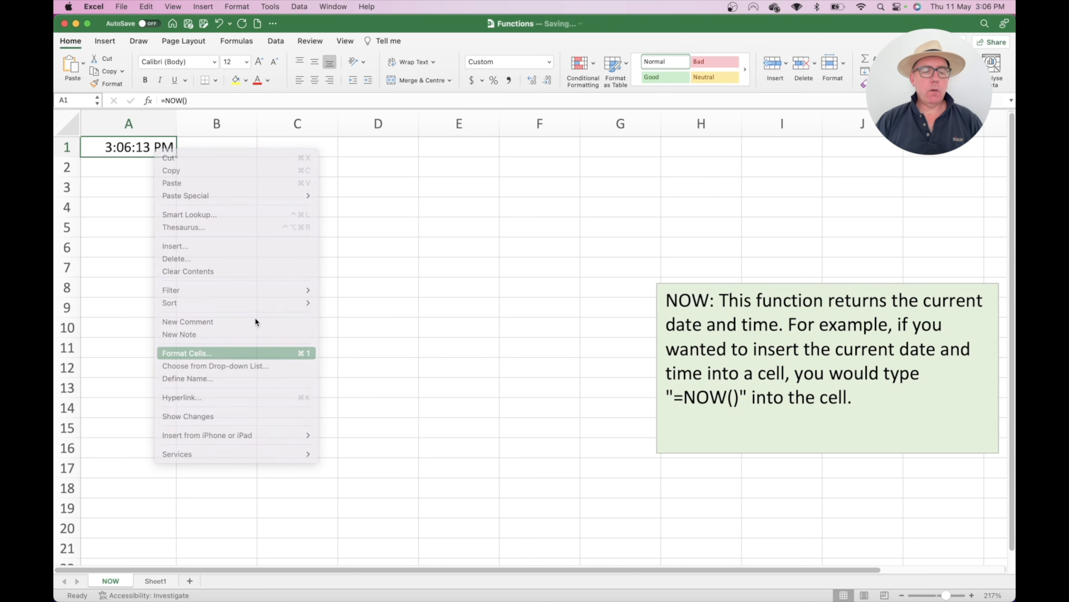
{"action": "scroll", "coordinate": [268, 311], "scroll_direction": "down", "scroll_amount": 3}
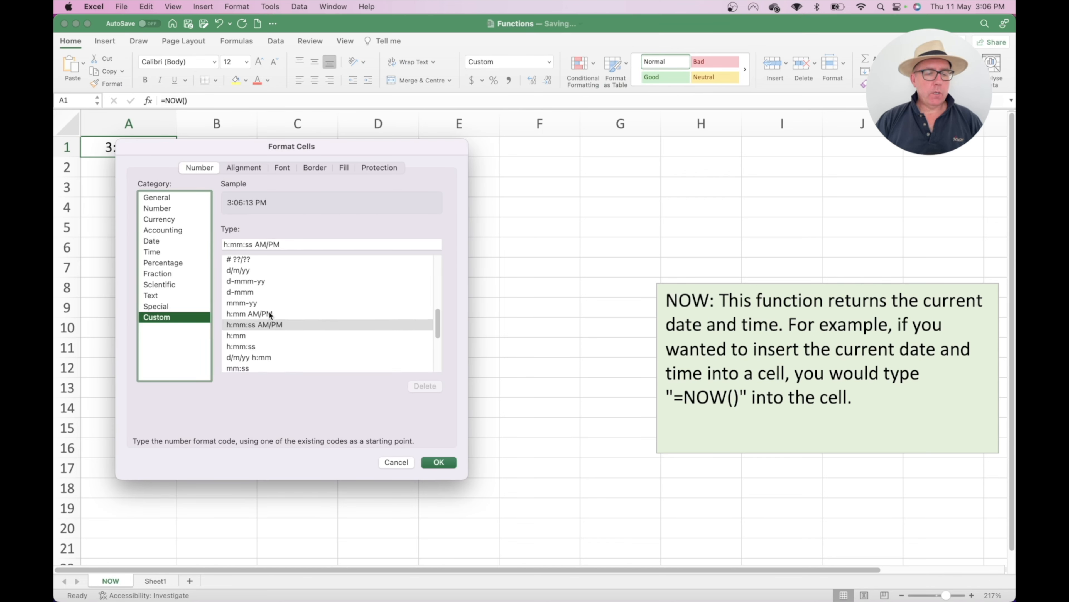
{"action": "scroll", "coordinate": [269, 314], "scroll_direction": "up", "scroll_amount": 4}
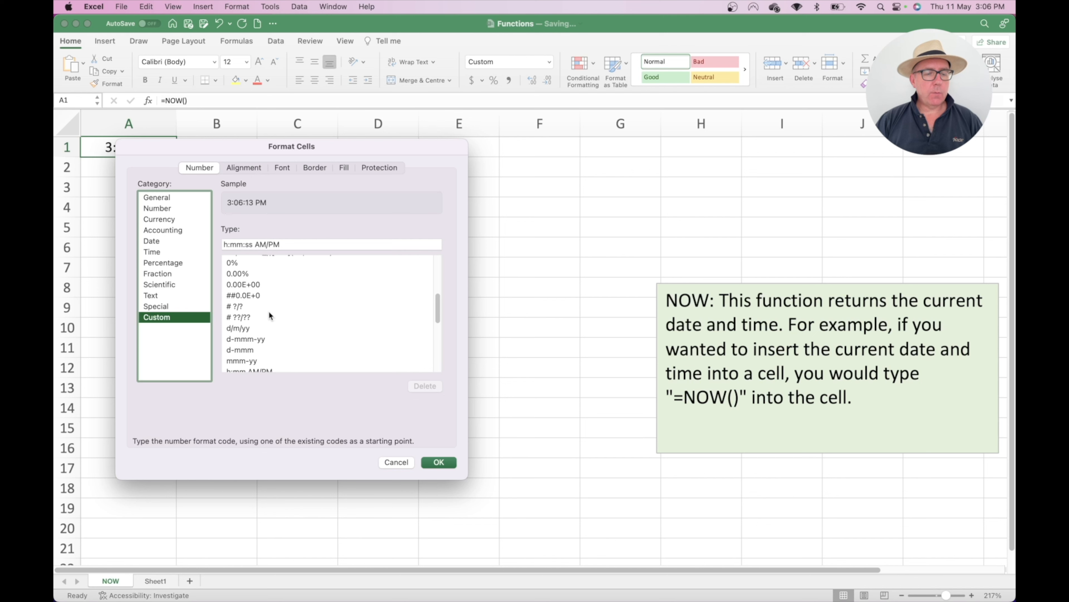
{"action": "scroll", "coordinate": [269, 310], "scroll_direction": "down", "scroll_amount": 5}
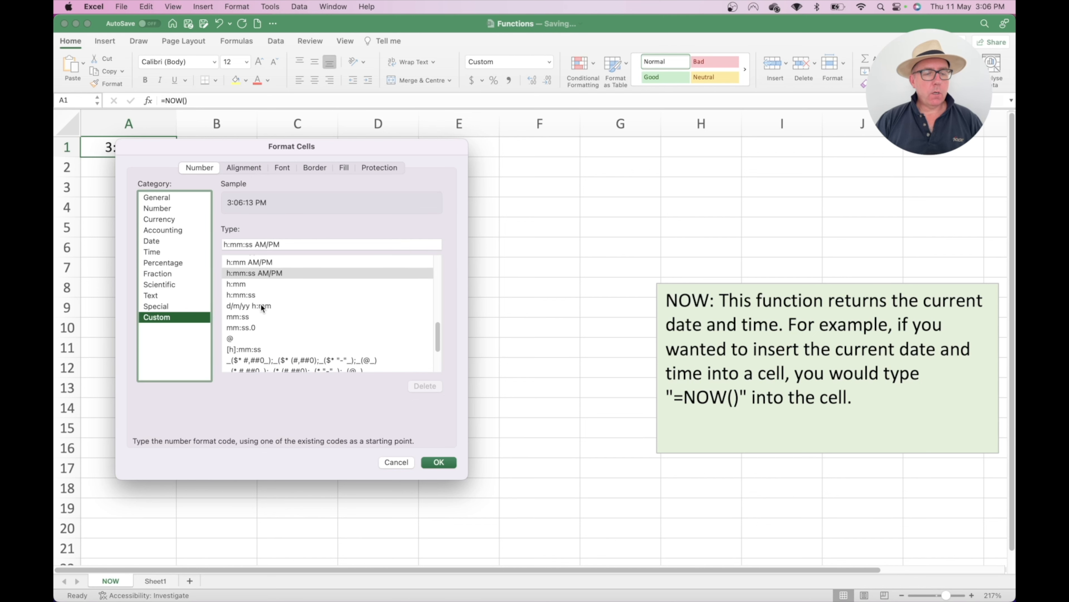
{"action": "left_click", "coordinate": [261, 305]}
{"action": "left_click", "coordinate": [439, 461]}
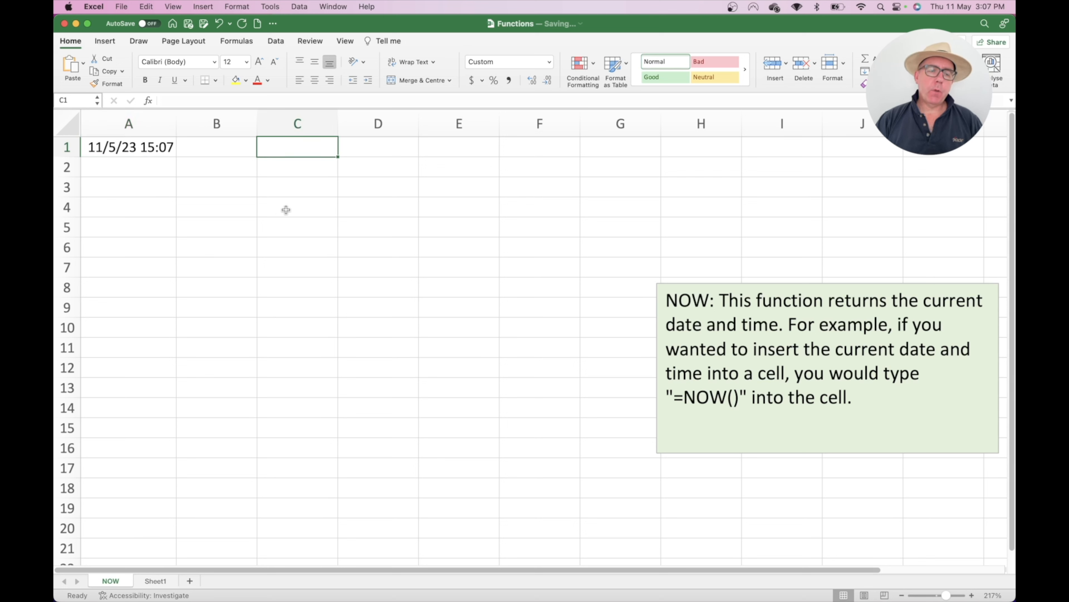
Step: Enter 1/6 in D1 and copy A1's date-time format to it
{"action": "left_click", "coordinate": [378, 146]}
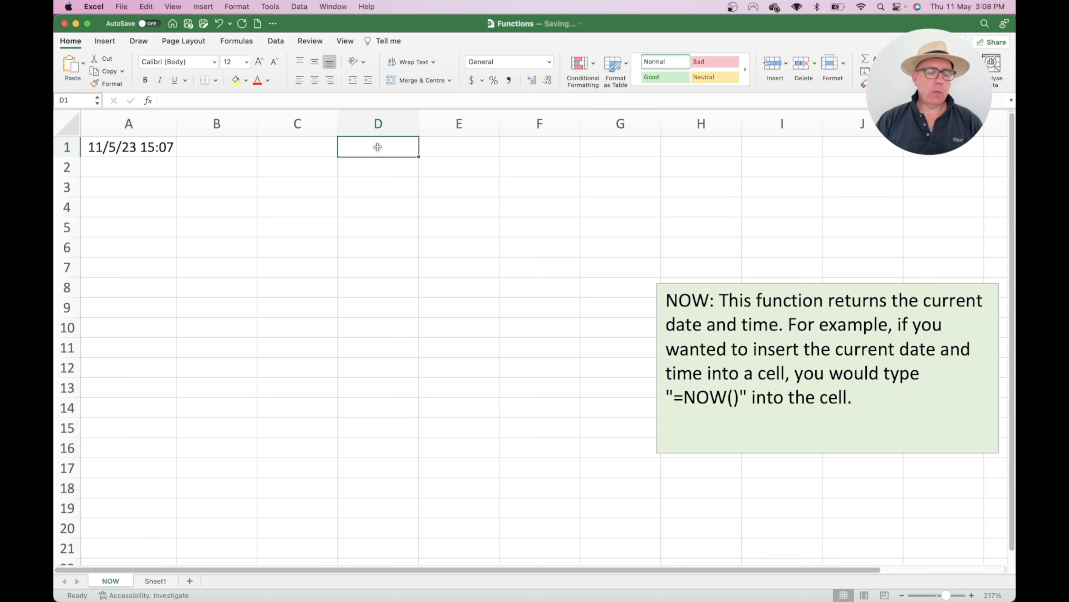
{"action": "type", "text": "1/6"}
{"action": "key", "text": "Return"}
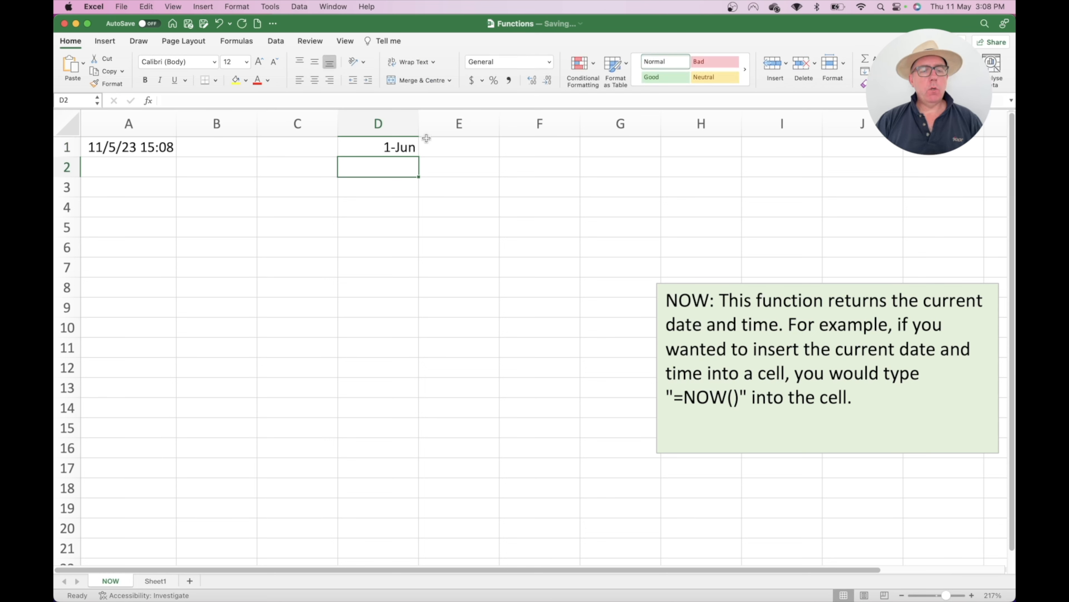
{"action": "left_click", "coordinate": [124, 148]}
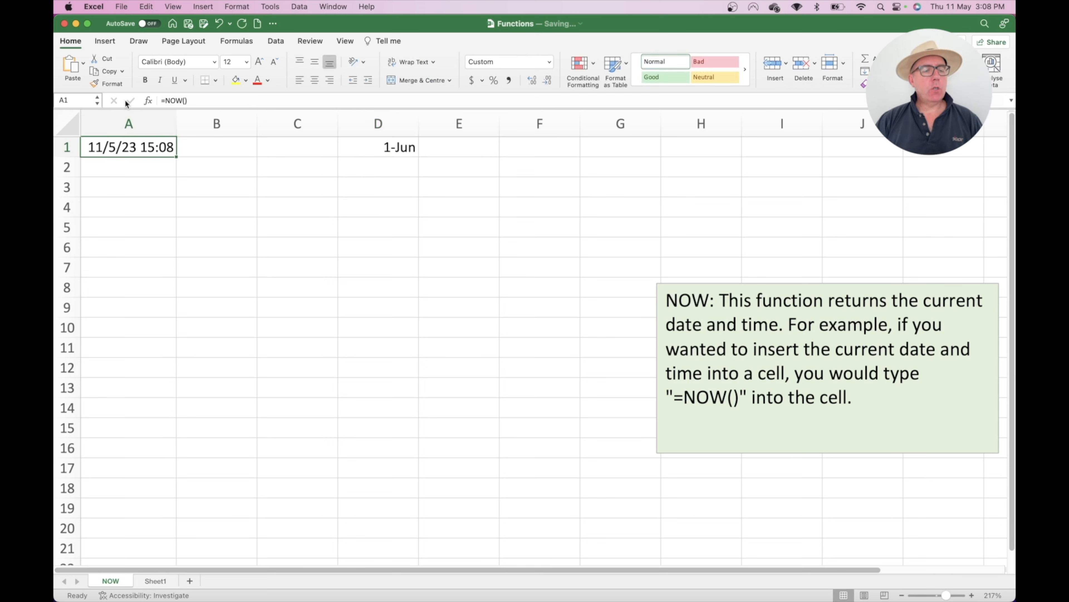
{"action": "left_click", "coordinate": [103, 83]}
{"action": "left_click", "coordinate": [388, 149]}
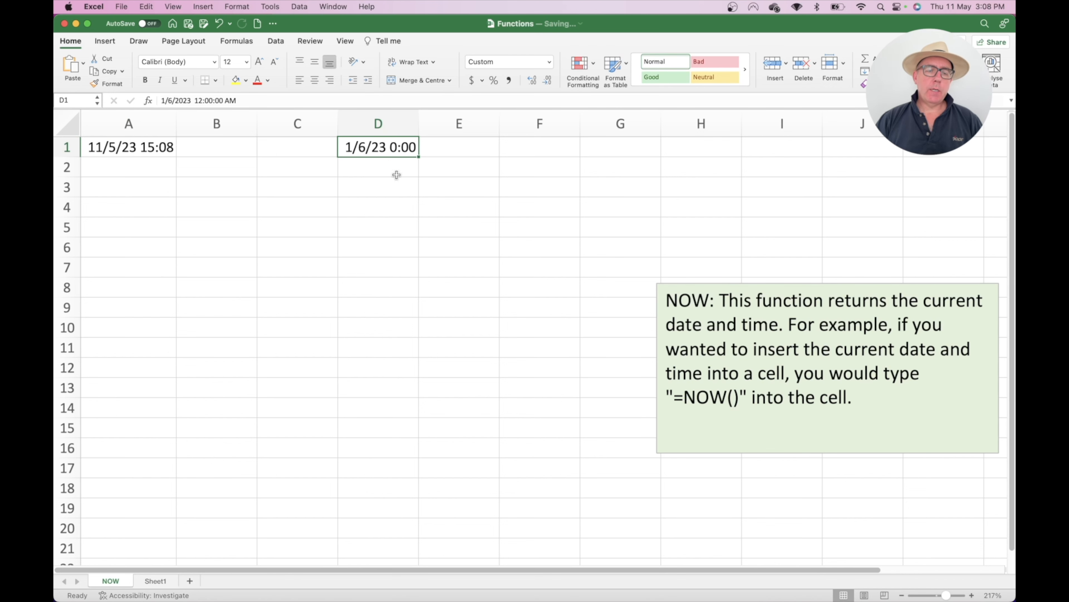
Step: Dismiss the autosave warning and enter =D1-A1 in F1, giving 20.3691891
{"action": "left_click", "coordinate": [536, 148]}
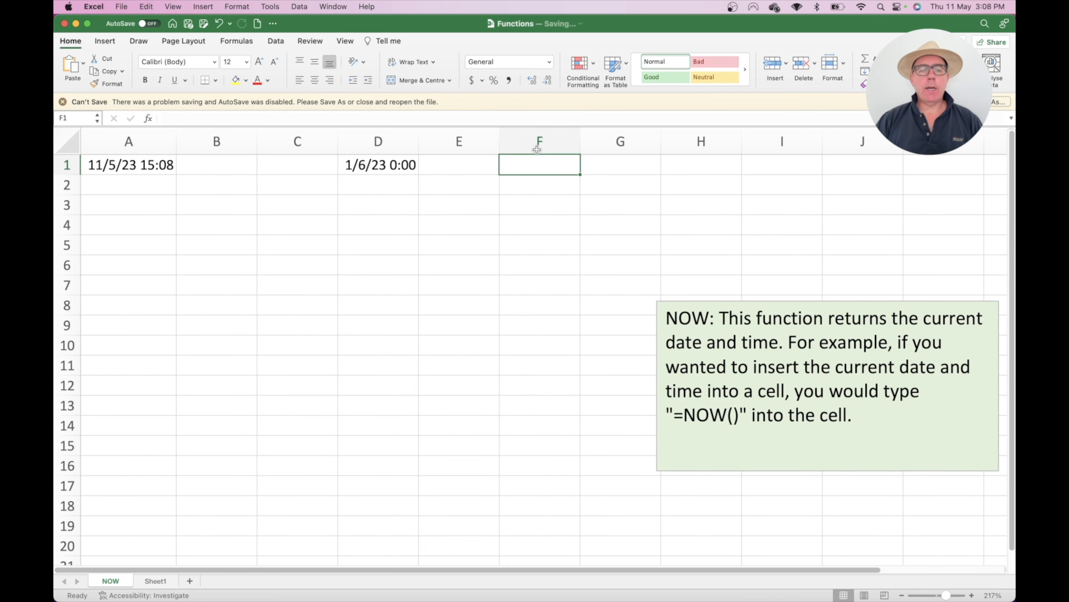
{"action": "left_click", "coordinate": [63, 102]}
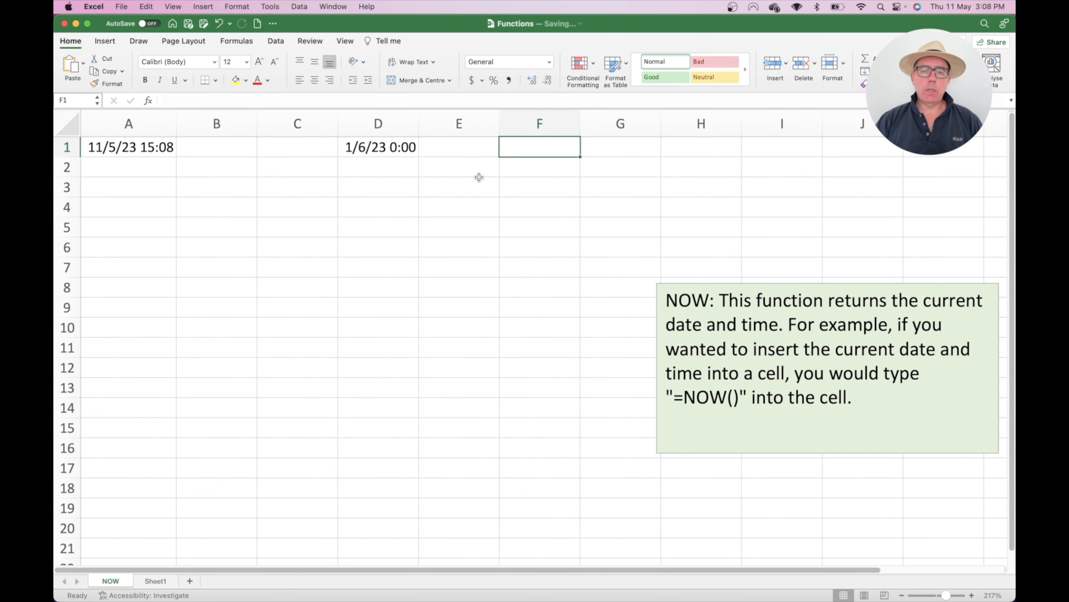
{"action": "type", "text": "="}
{"action": "key", "text": "Left"}
{"action": "key", "text": "Left"}
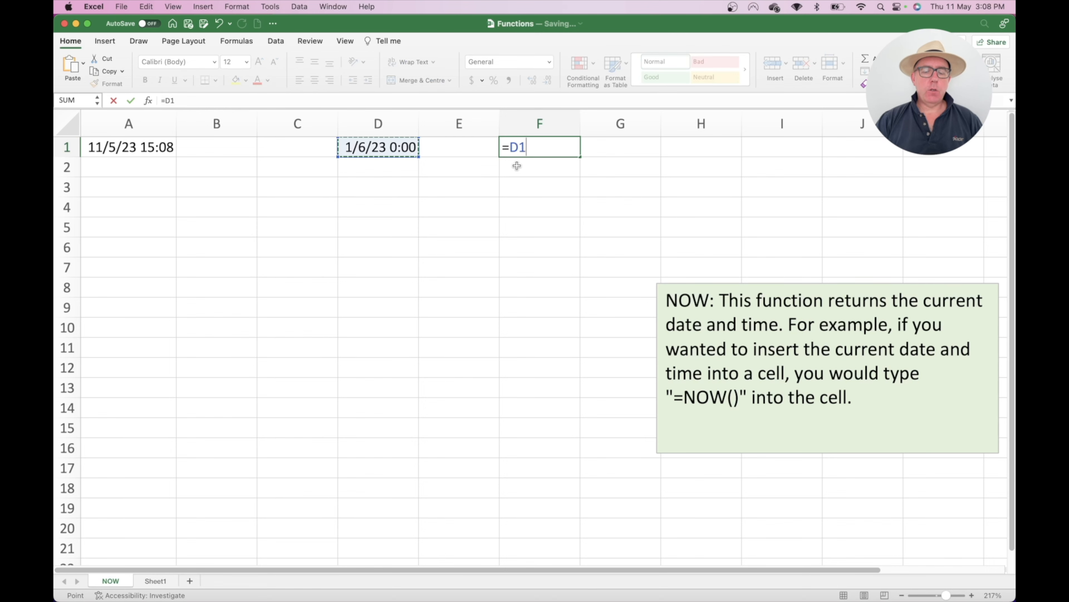
{"action": "type", "text": "-"}
{"action": "key", "text": "Left"}
{"action": "key", "text": "Left"}
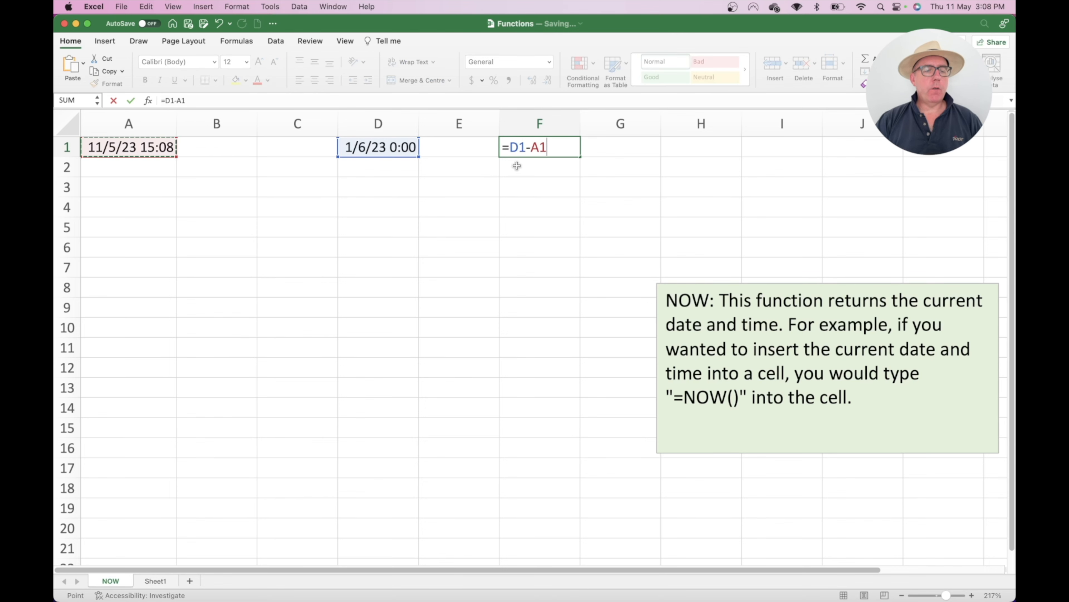
{"action": "key", "text": "Return"}
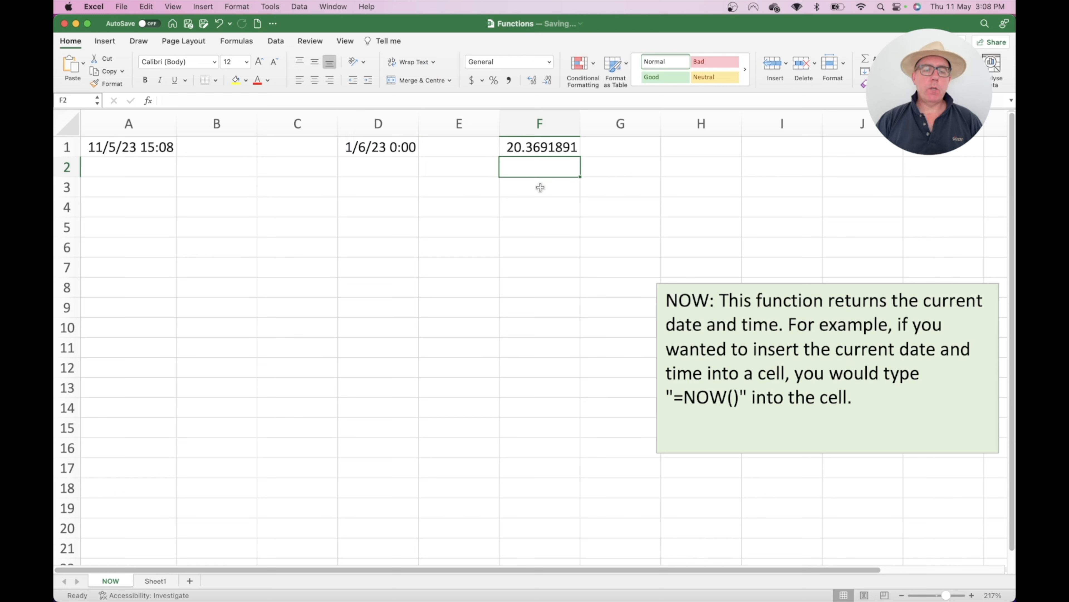
{"action": "left_click", "coordinate": [146, 168]}
{"action": "type", "text": "1"}
{"action": "key", "text": "Return"}
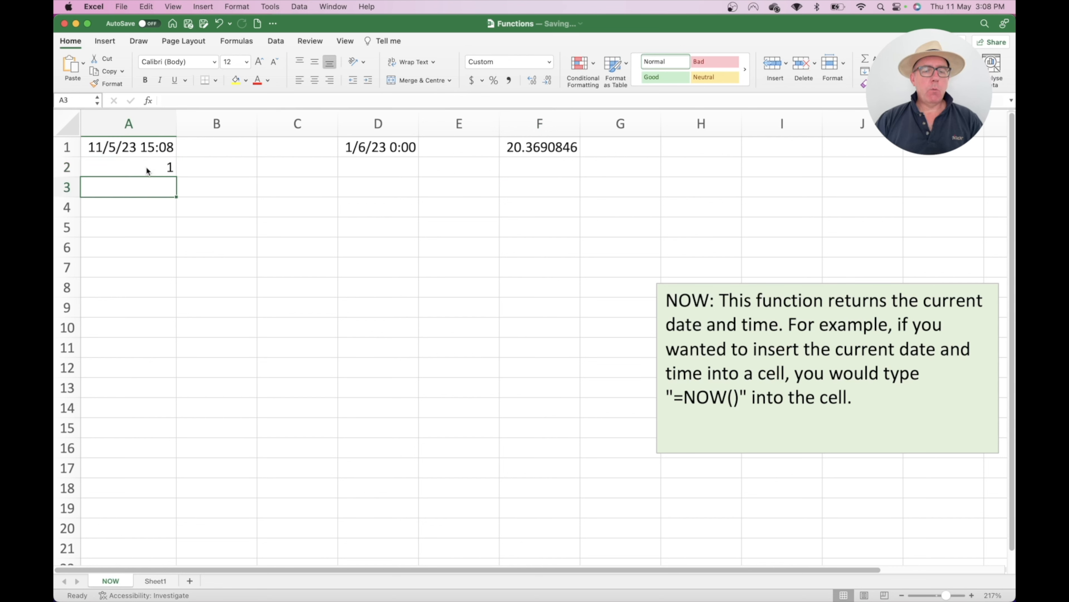
{"action": "type", "text": "1"}
{"action": "key", "text": "Return"}
{"action": "type", "text": "1"}
{"action": "key", "text": "Return"}
{"action": "type", "text": "1"}
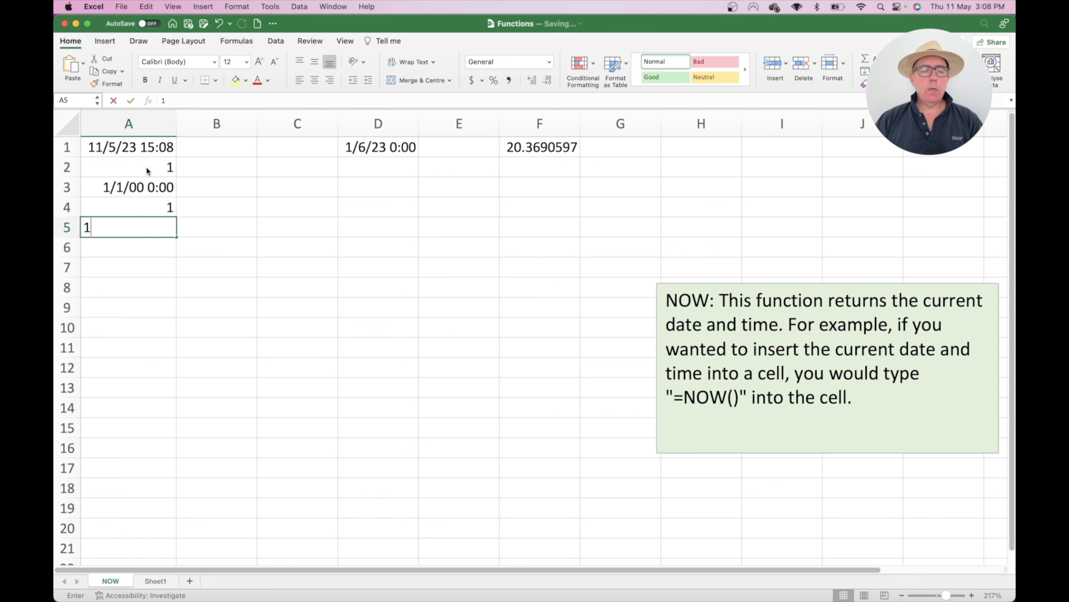
{"action": "key", "text": "Return"}
{"action": "type", "text": "1"}
{"action": "key", "text": "Return"}
{"action": "left_click_drag", "start_coordinate": [146, 167], "coordinate": [154, 241]}
{"action": "key", "text": "Delete"}
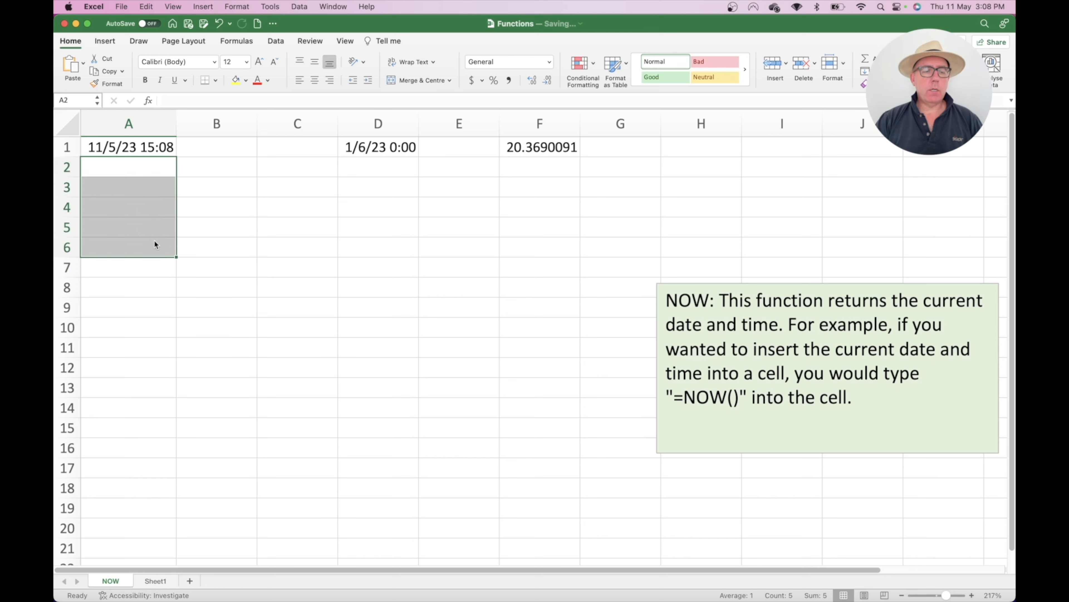
{"action": "left_click", "coordinate": [244, 205]}
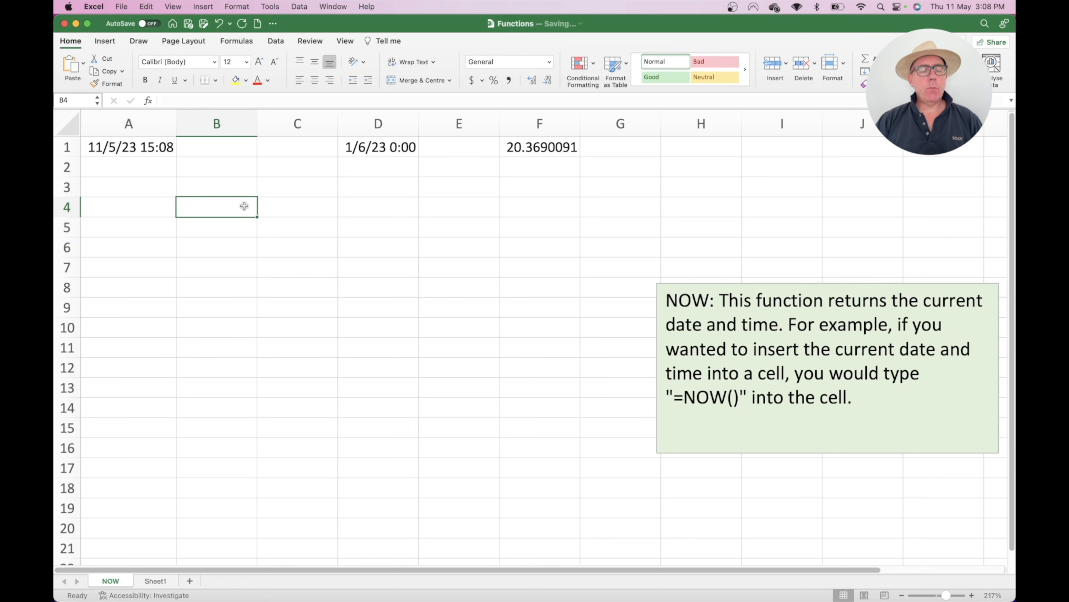